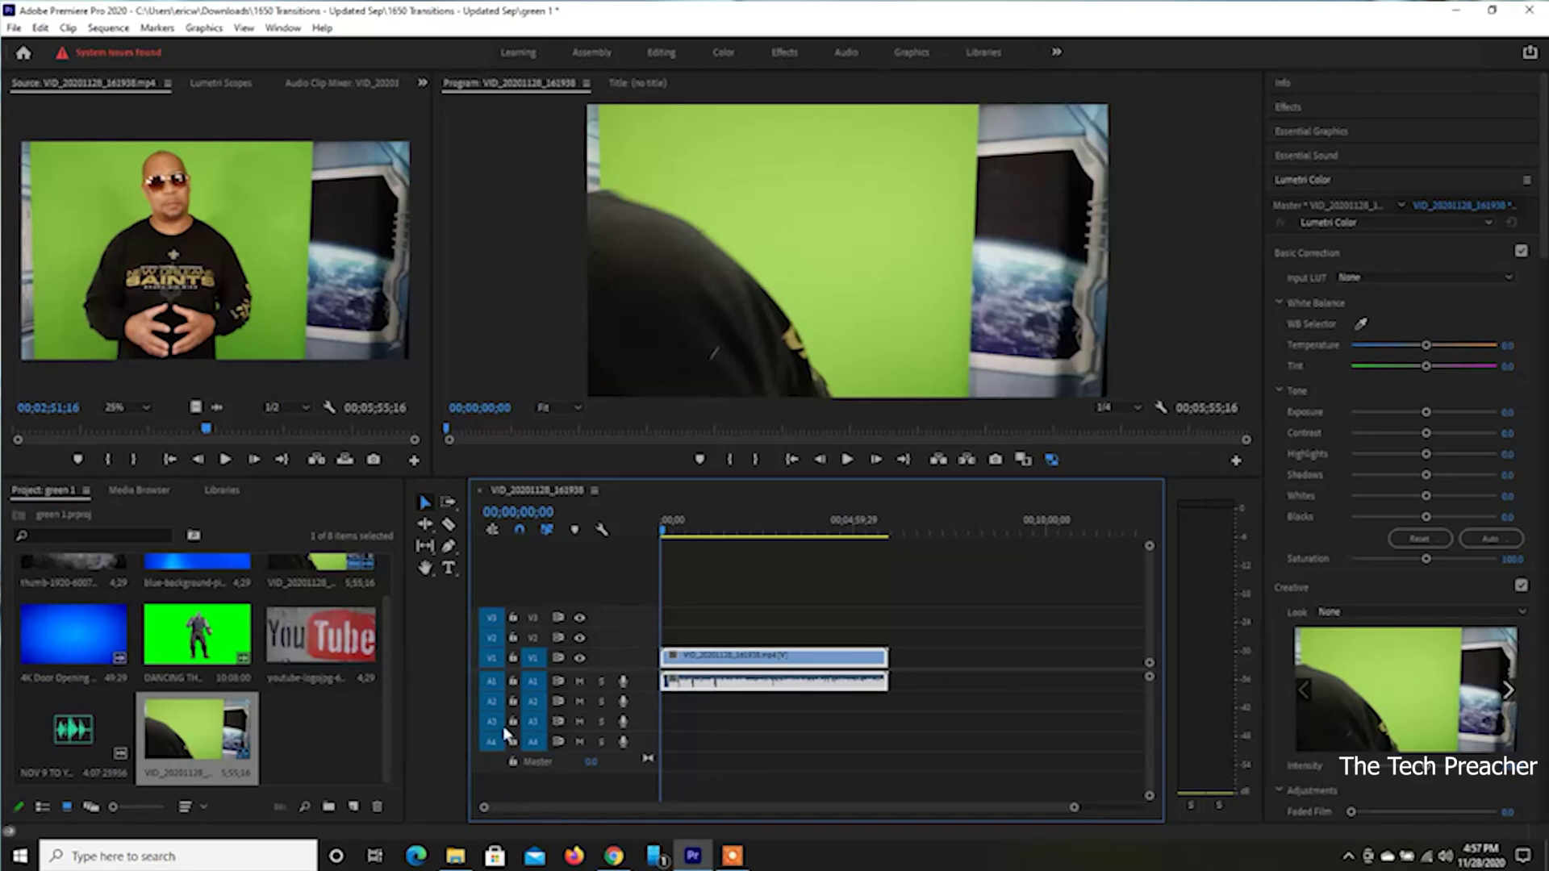
Move the playhead to 00;00;22;16 and shift the green-screen video clip from track V1 up to V2
left_click(530, 702)
left_click(676, 531)
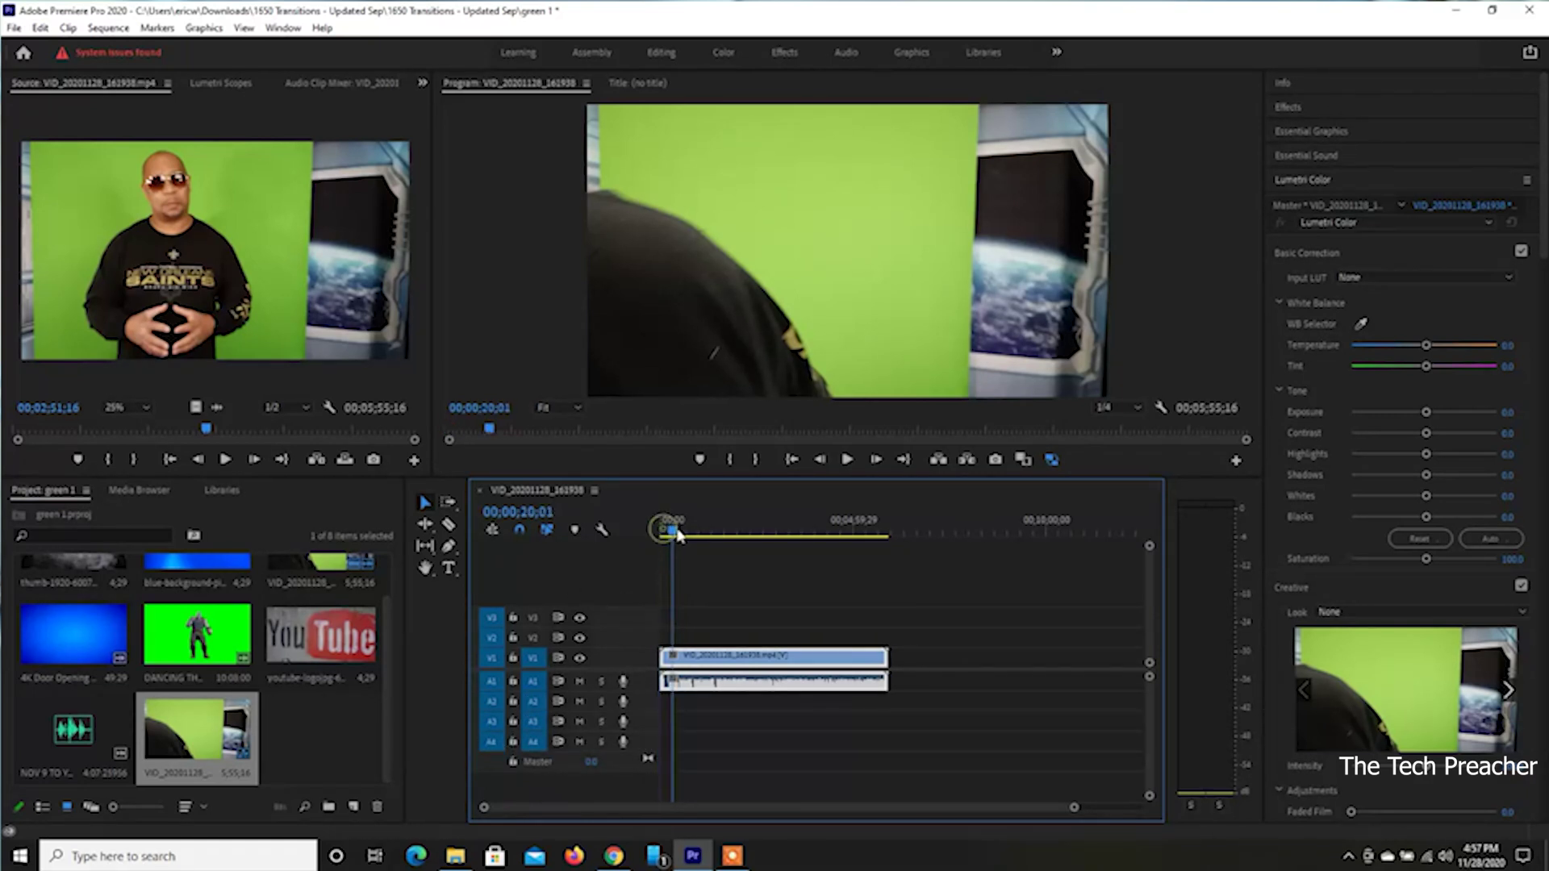
left_click_drag(679, 534, 677, 535)
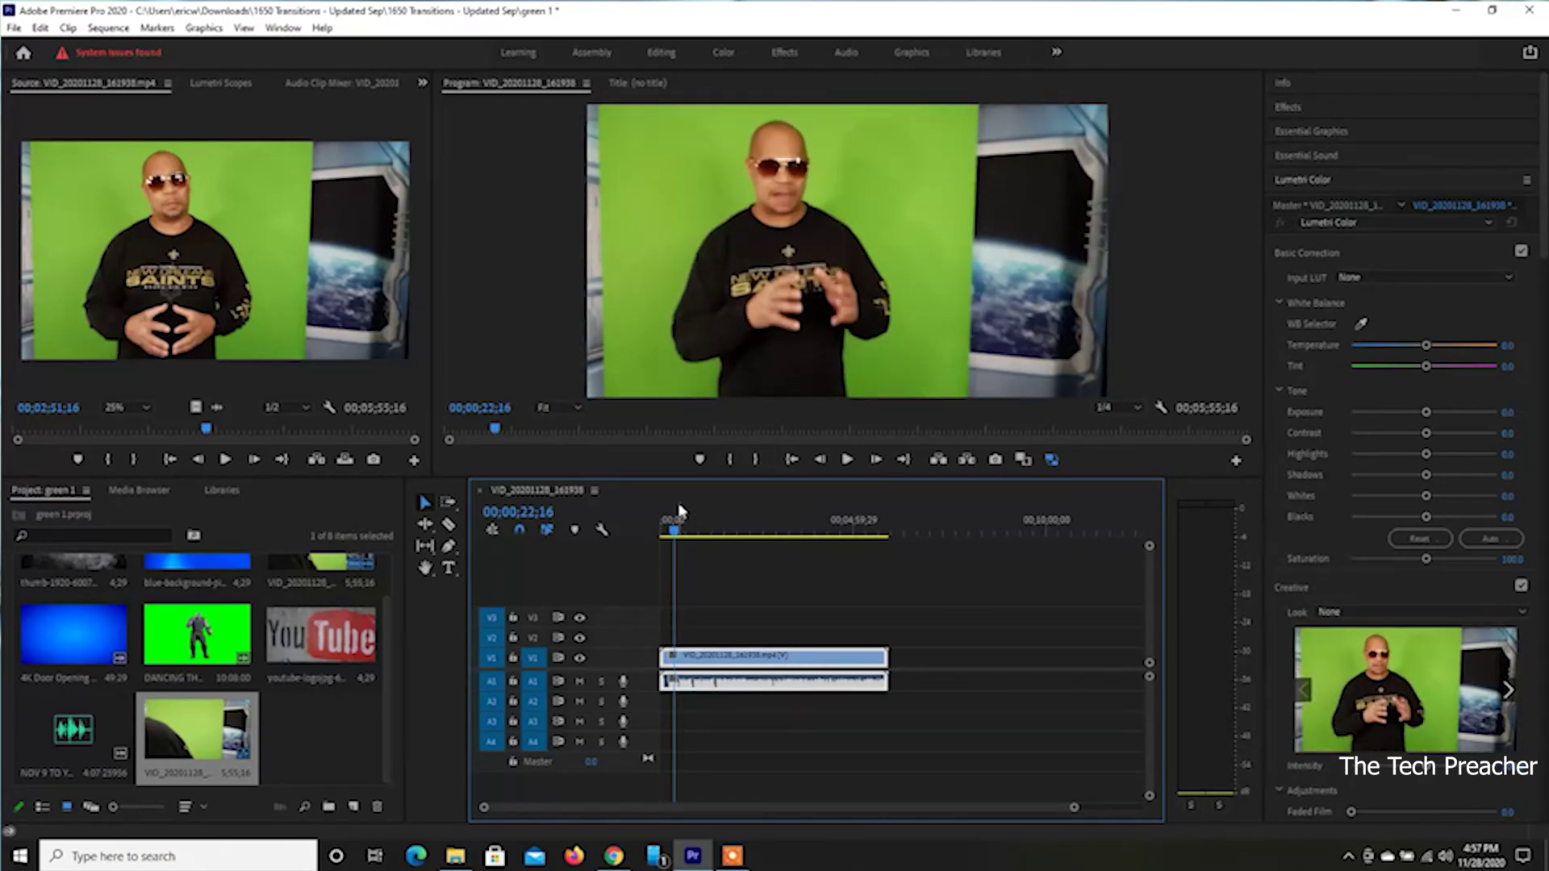
left_click_drag(704, 656, 700, 636)
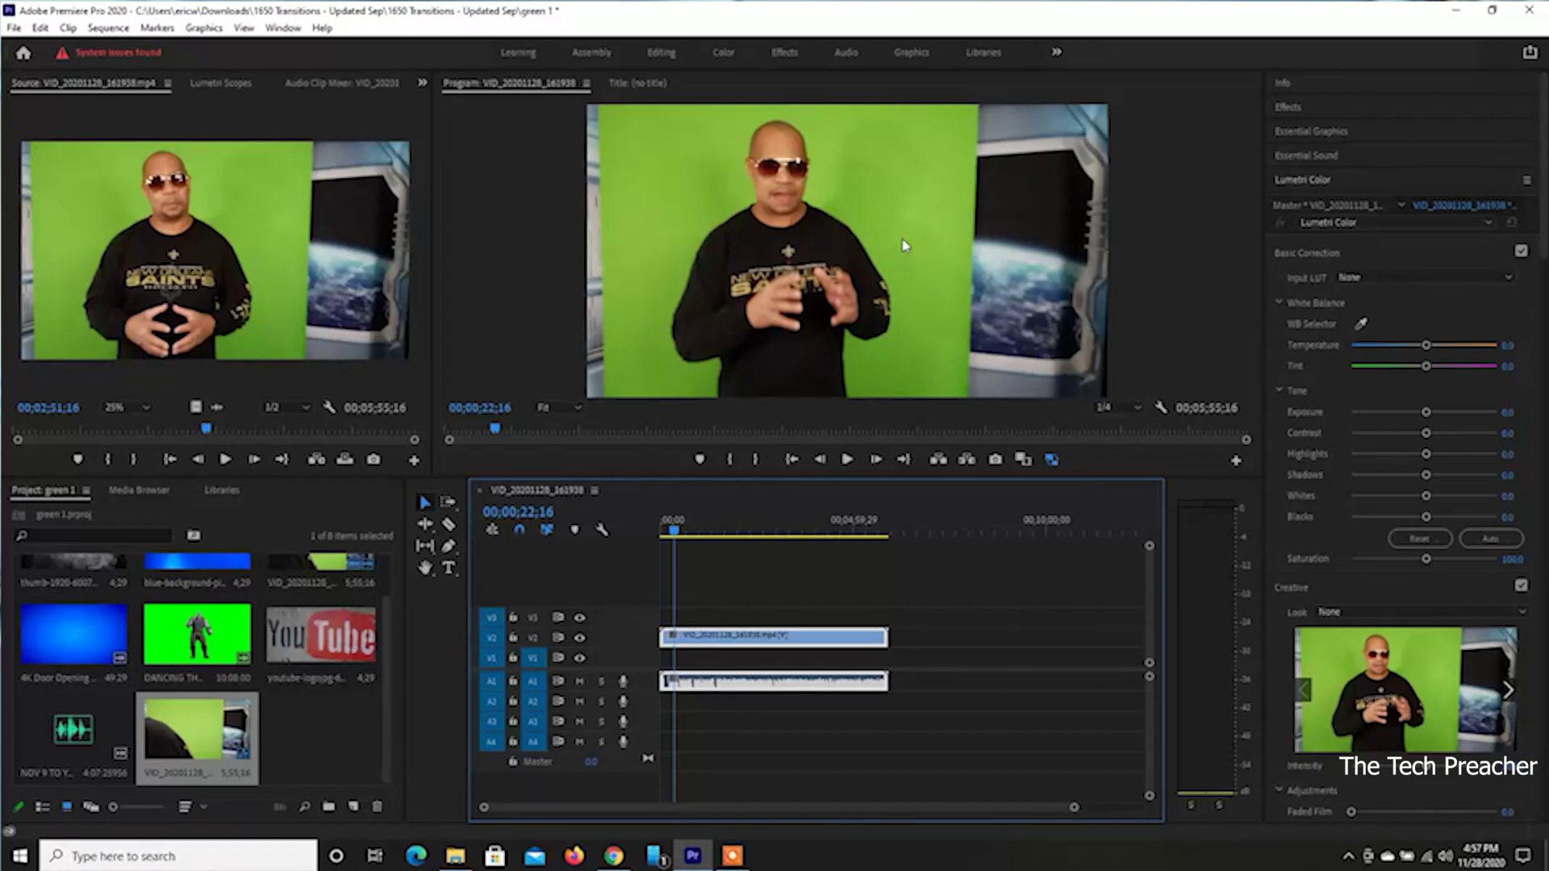
Find the Crop video effect and apply it to the green-screen clip on V2
left_click(1287, 107)
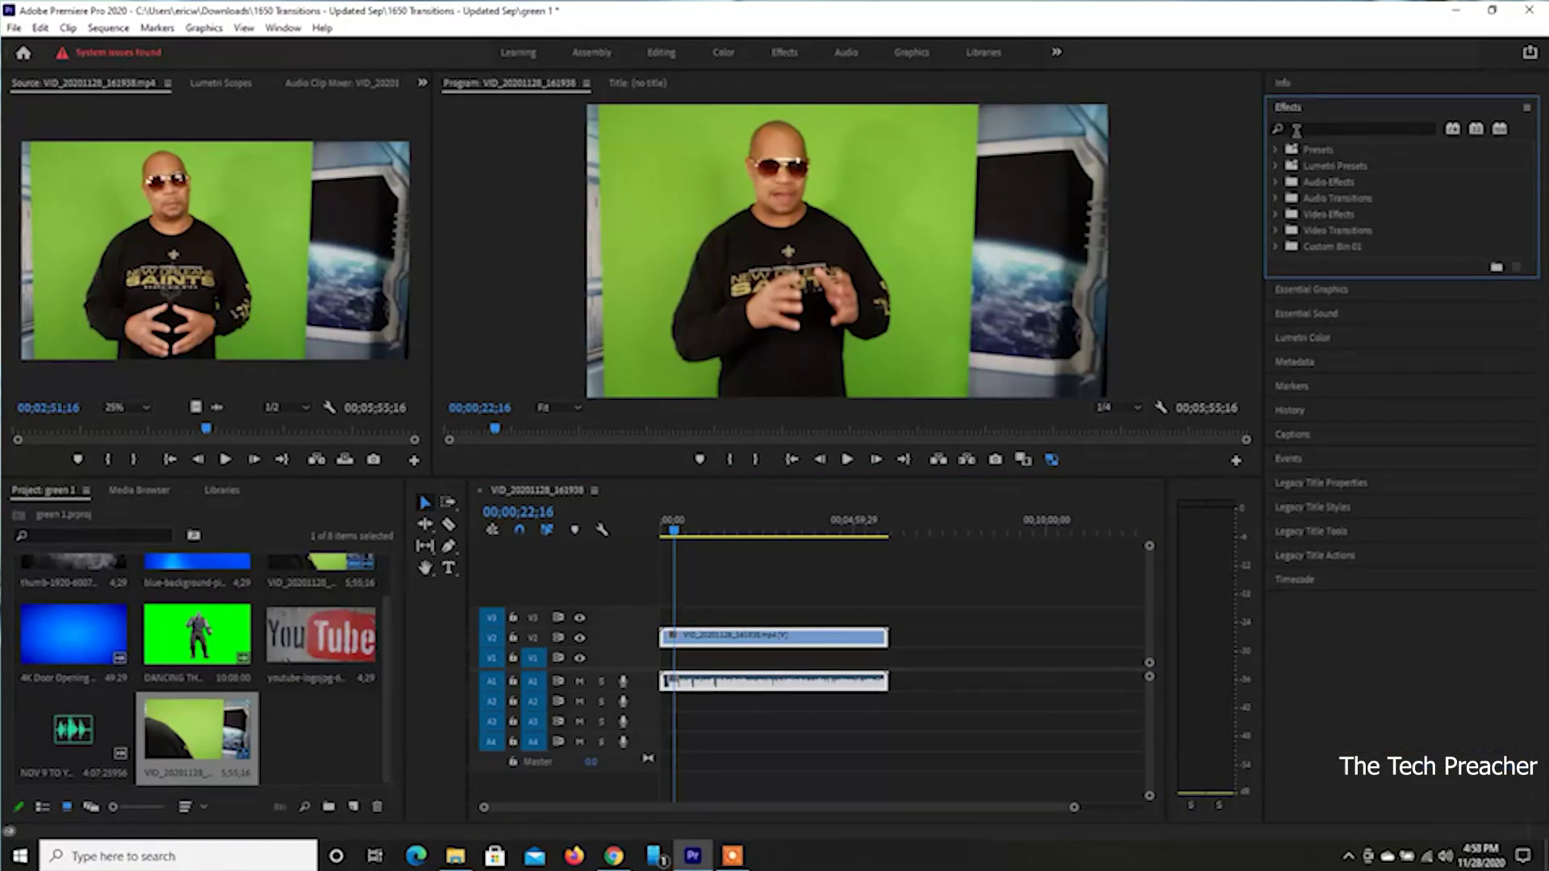
left_click(1324, 127)
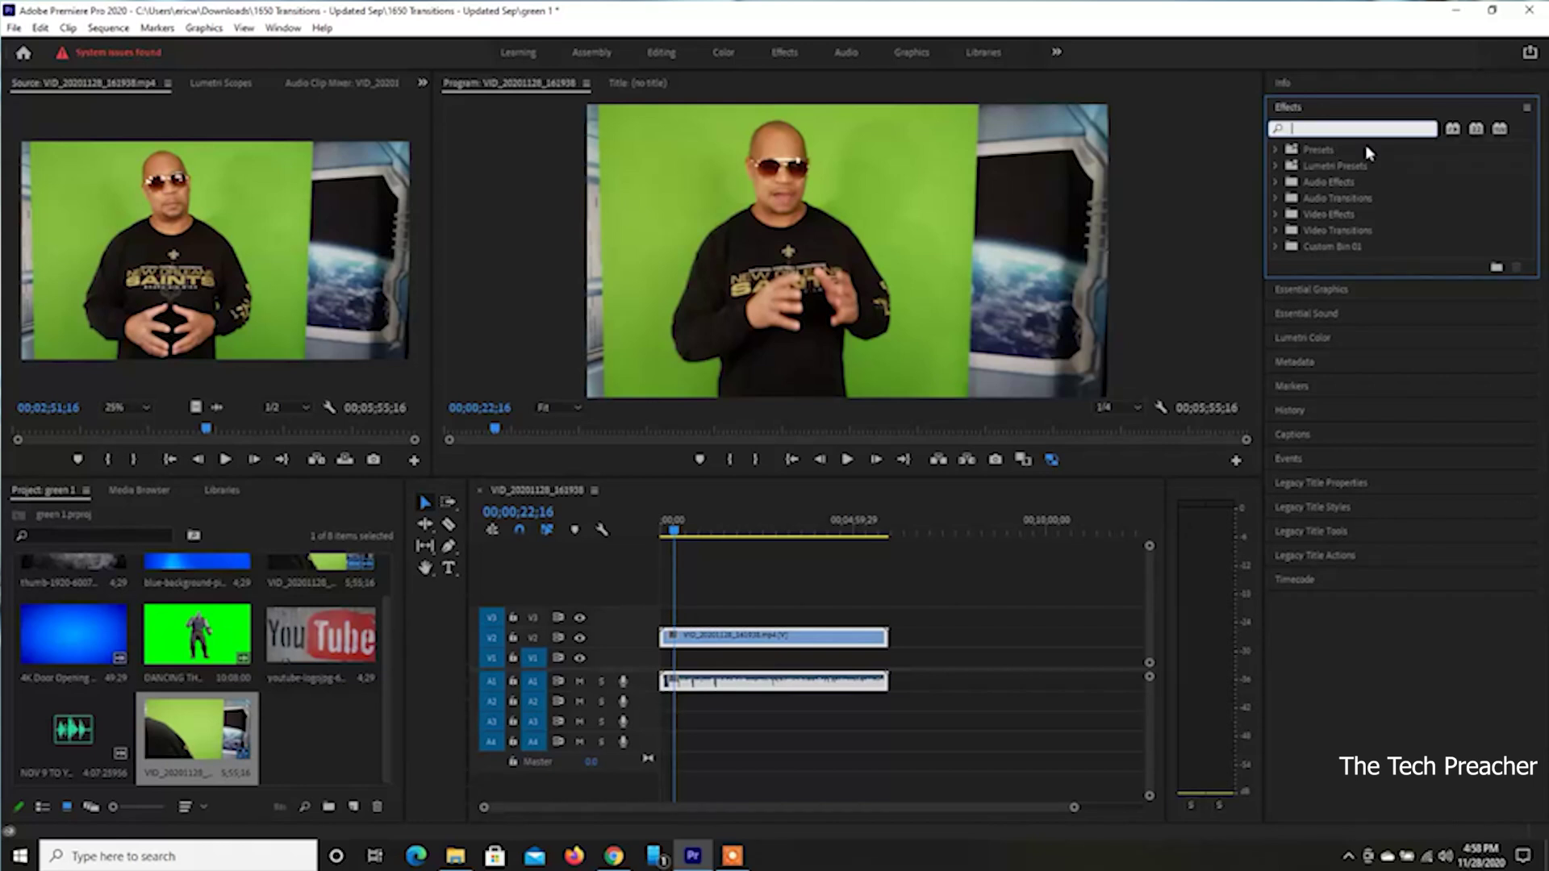
type("crop")
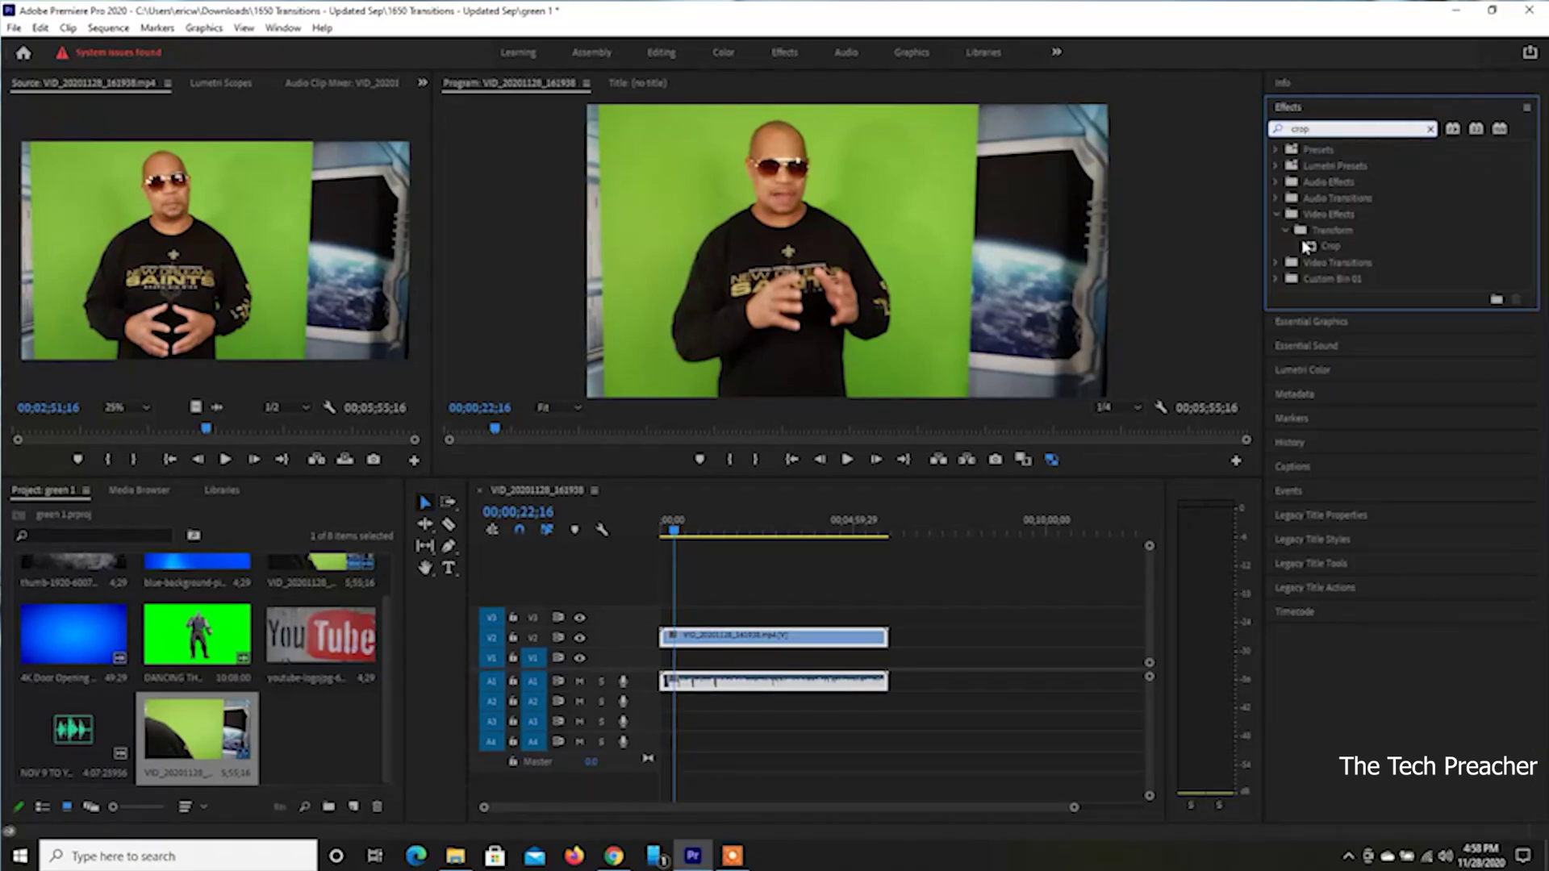
left_click_drag(1327, 245, 710, 637)
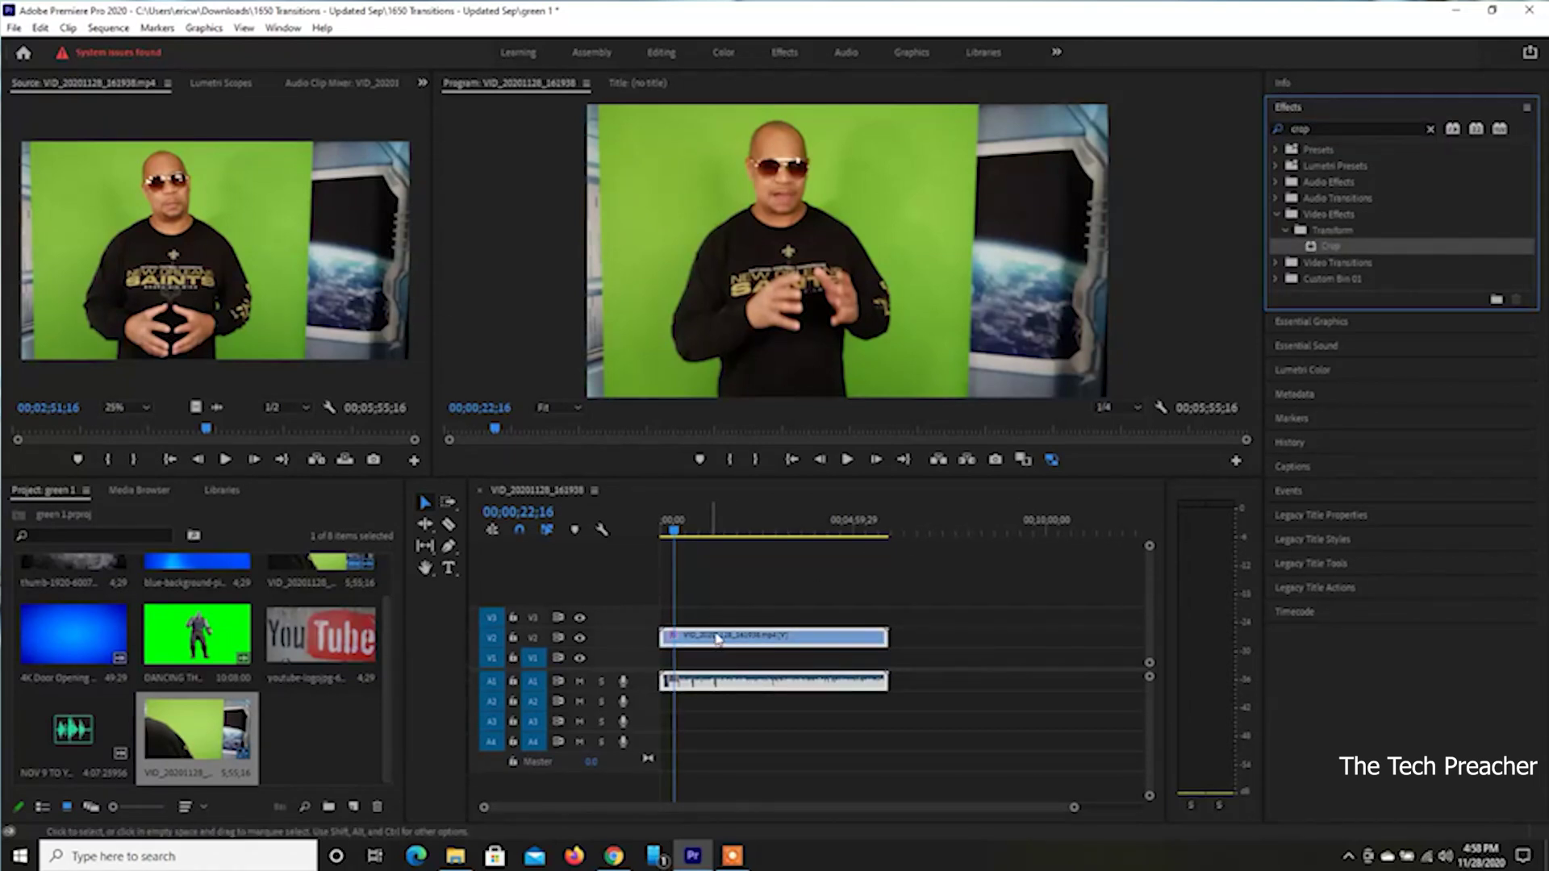
Crop the green-screen clip 6% on its left side and 29% on its right side
left_click(422, 82)
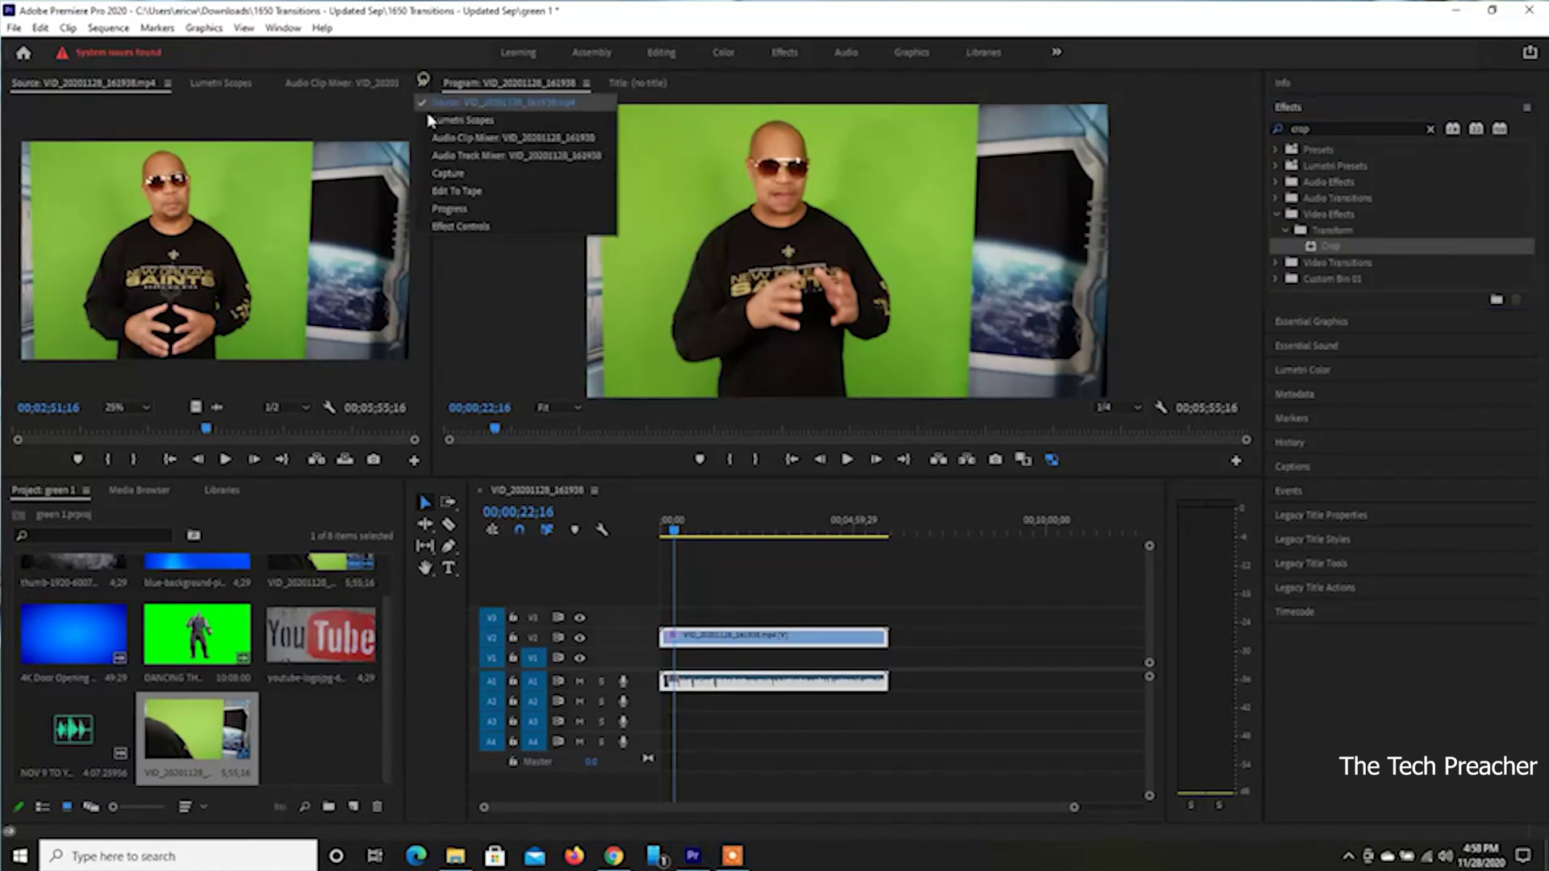
left_click(460, 226)
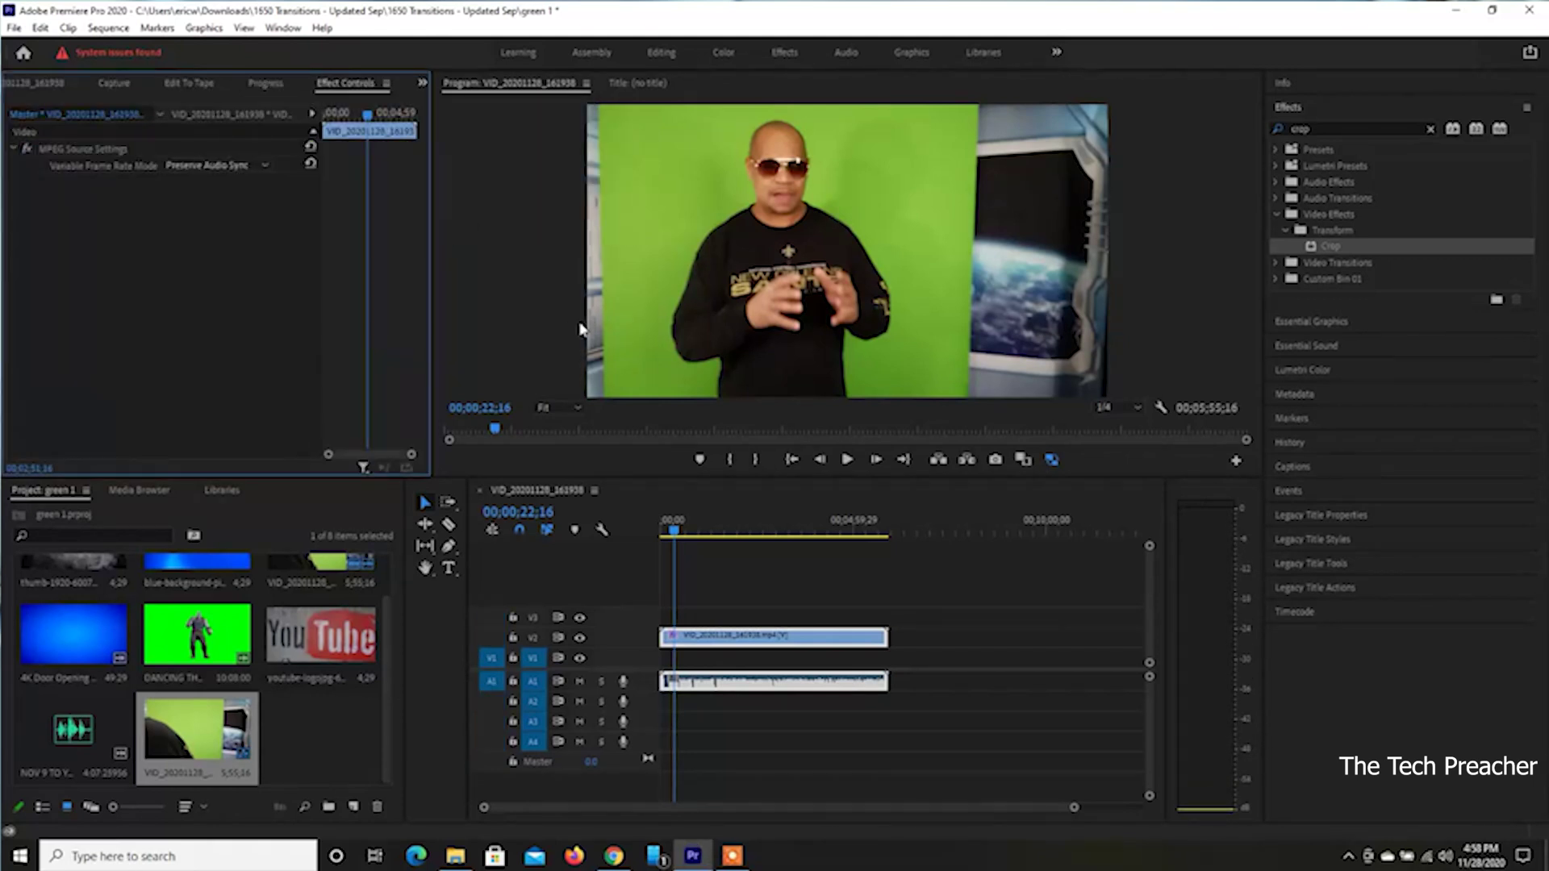
left_click(759, 639)
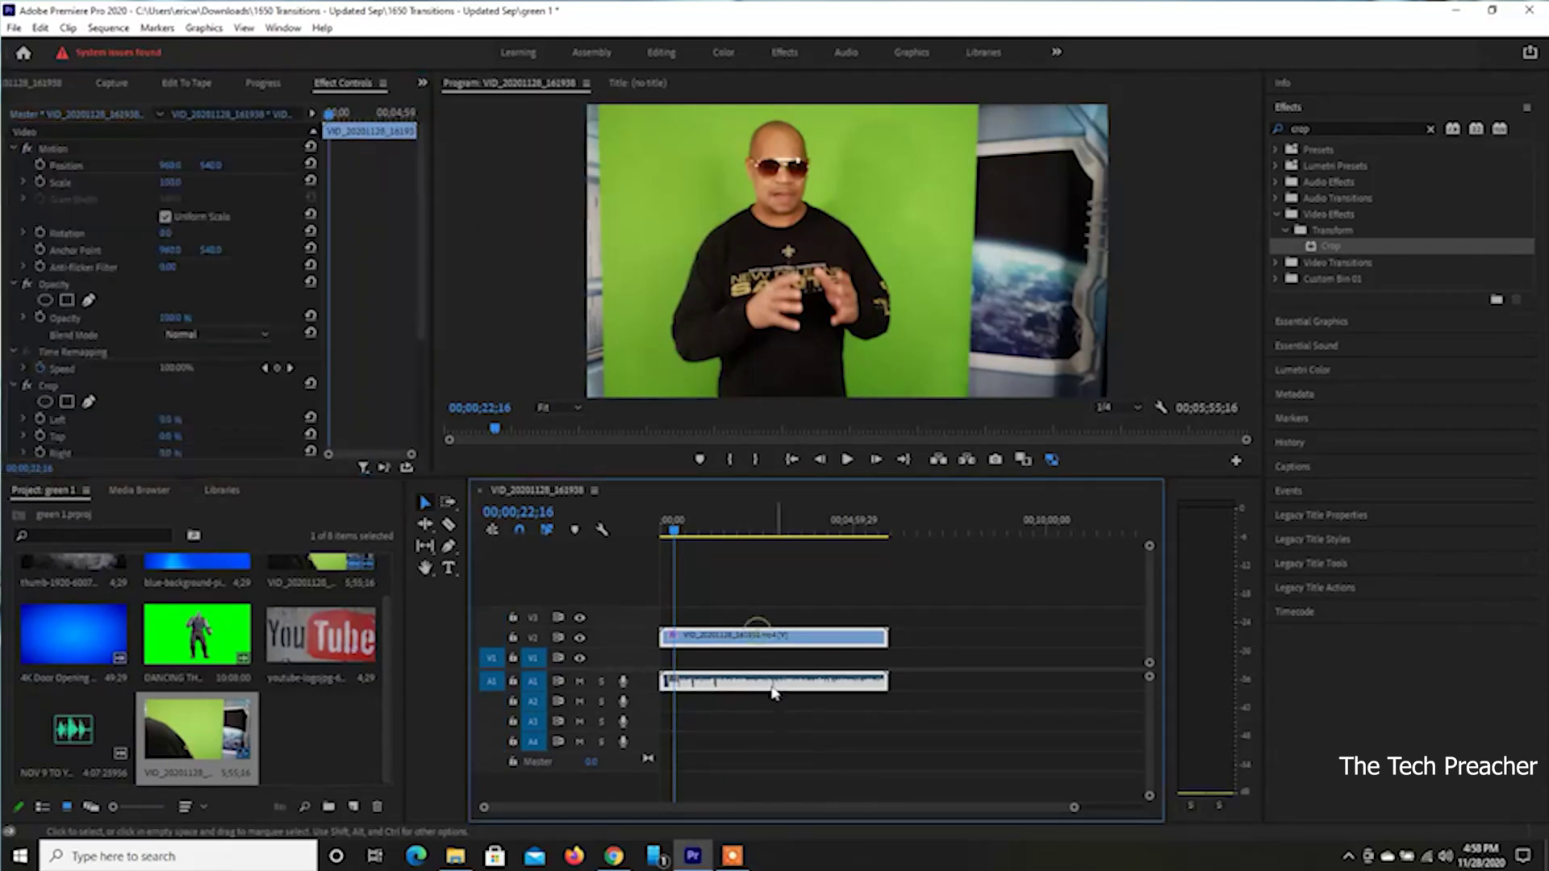
scroll(238, 381, "down", 5)
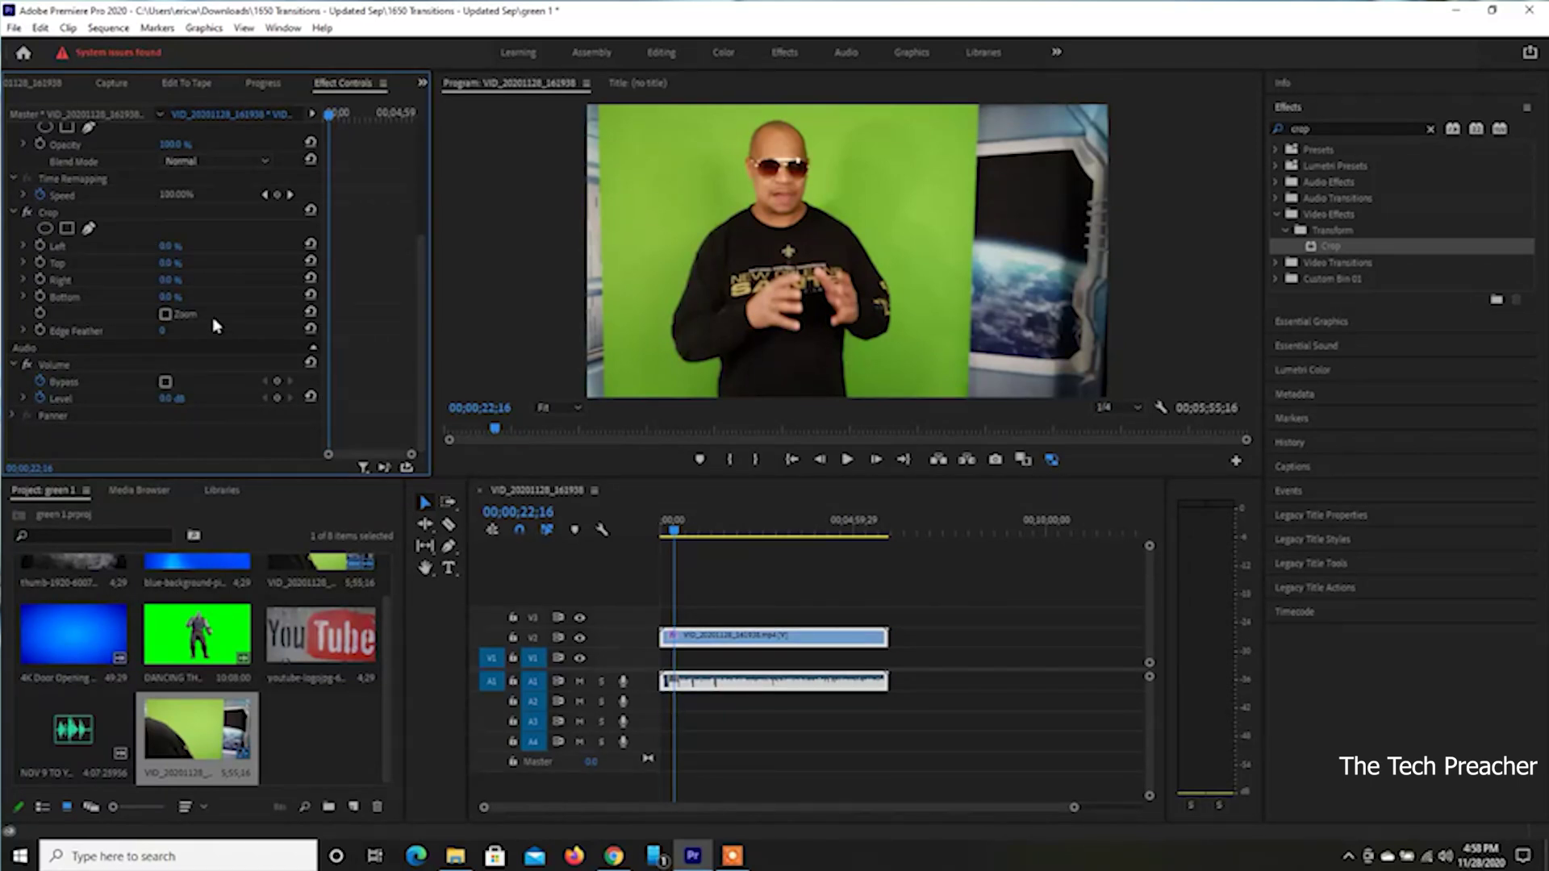
left_click_drag(167, 245, 176, 246)
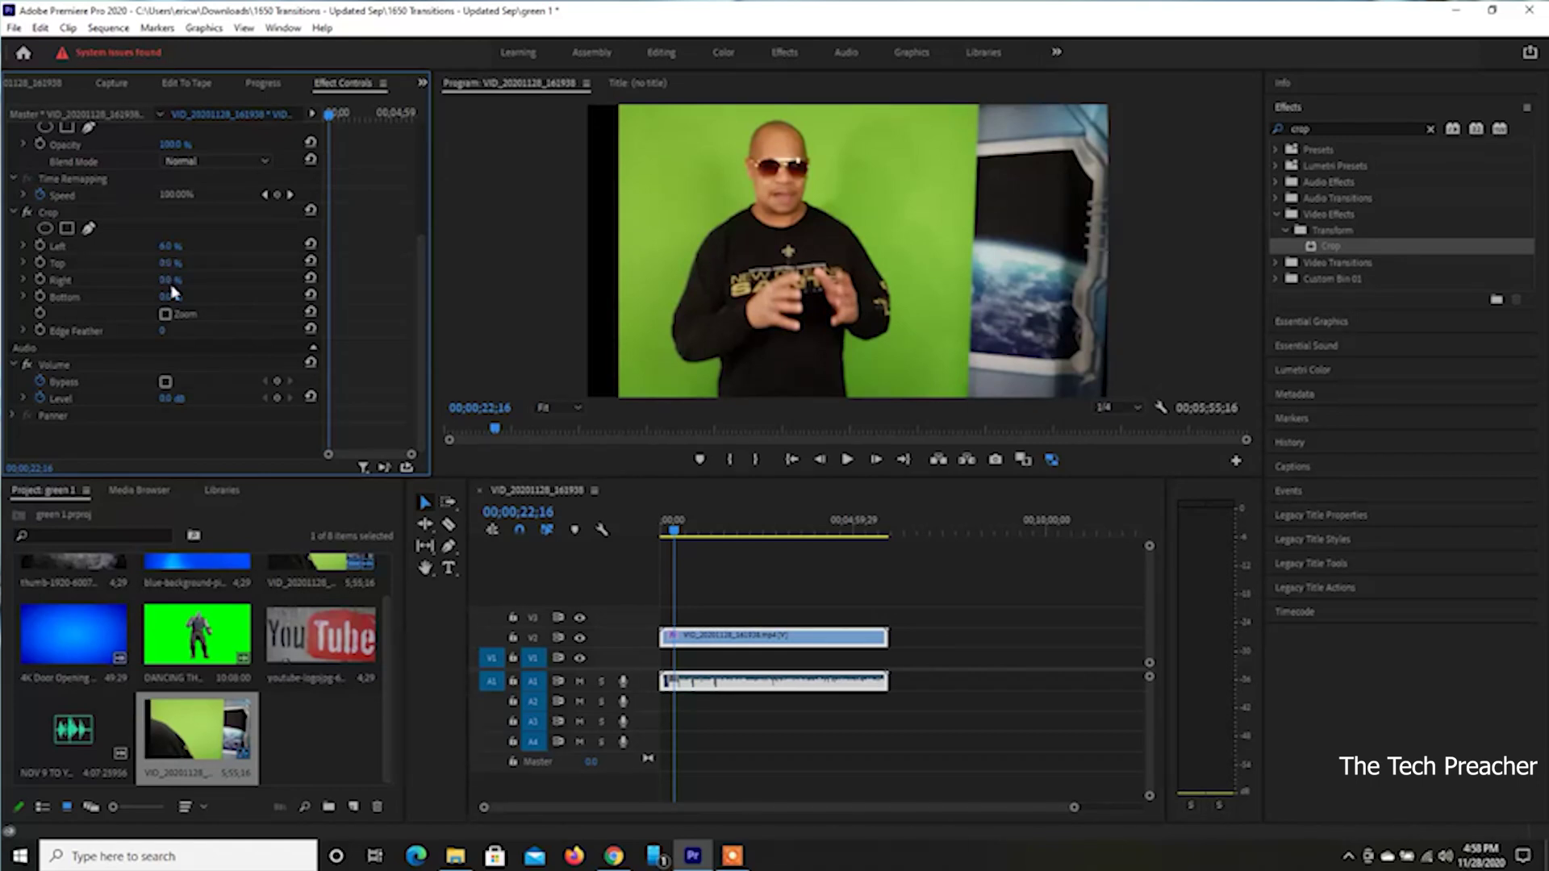
mouse_move(167, 280)
left_mouse_down()
mouse_move(214, 279)
mouse_move(188, 279)
left_mouse_up()
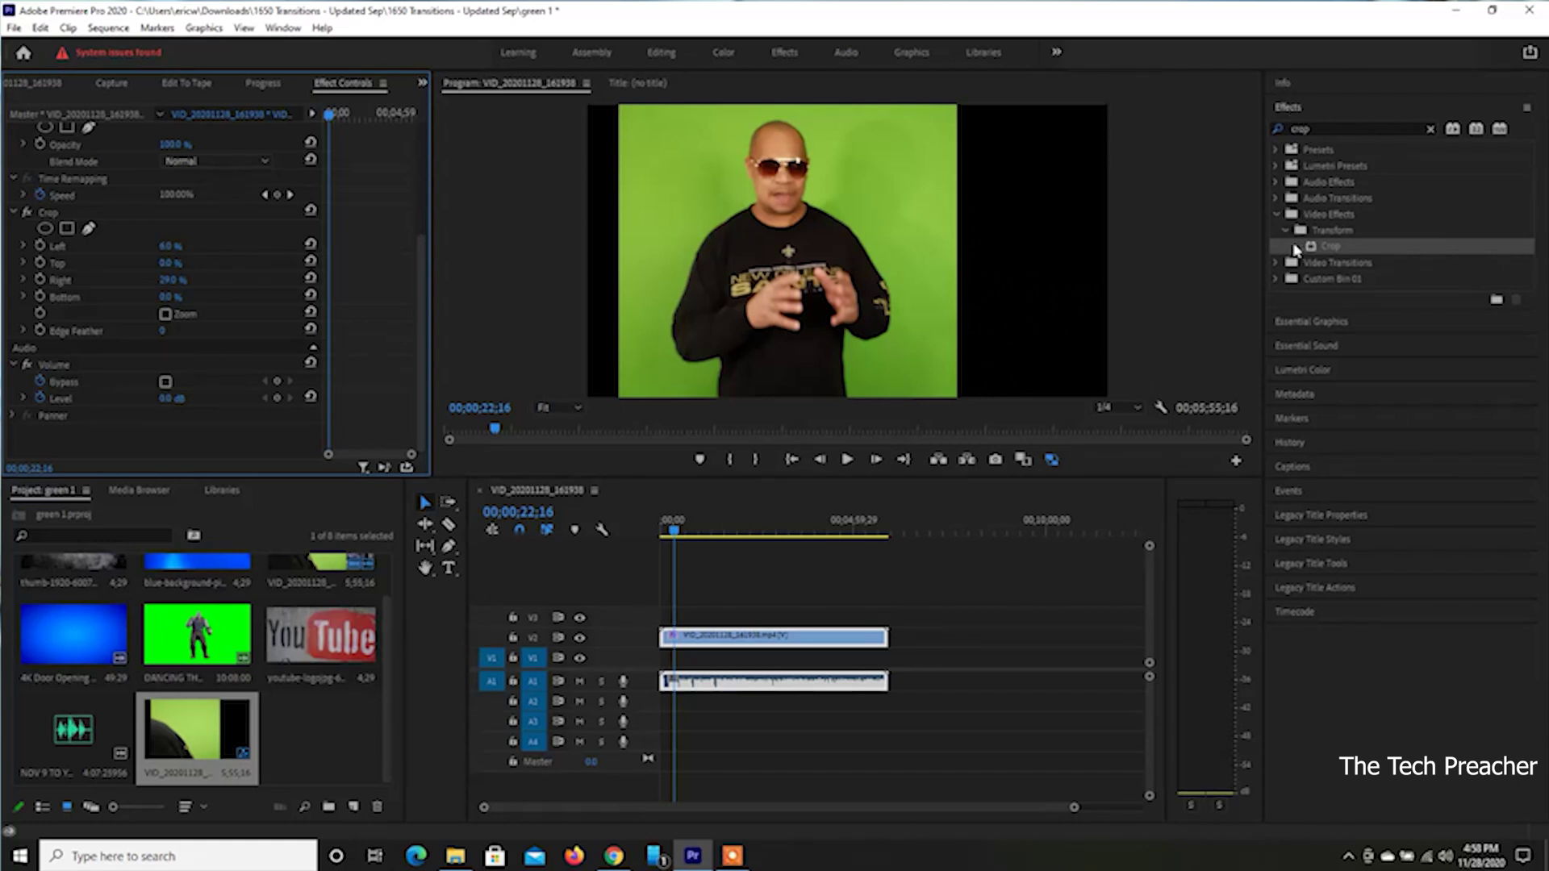
Find the Ultra Key effect and apply it to the cropped clip on V2
left_click(1430, 129)
left_click(1318, 129)
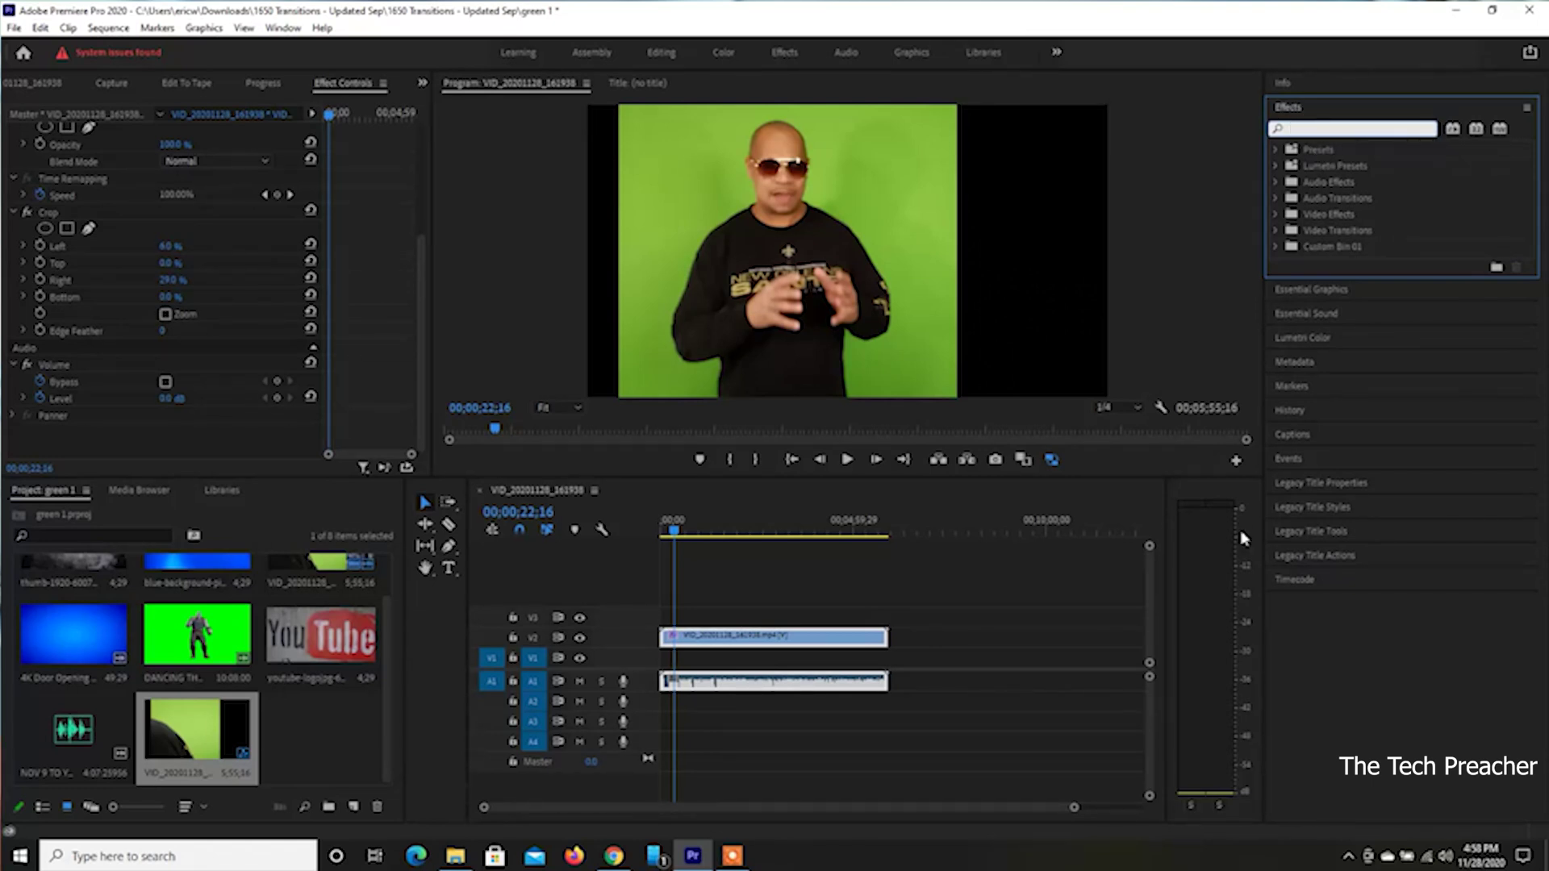
mouse_move(738, 866)
type("ultra")
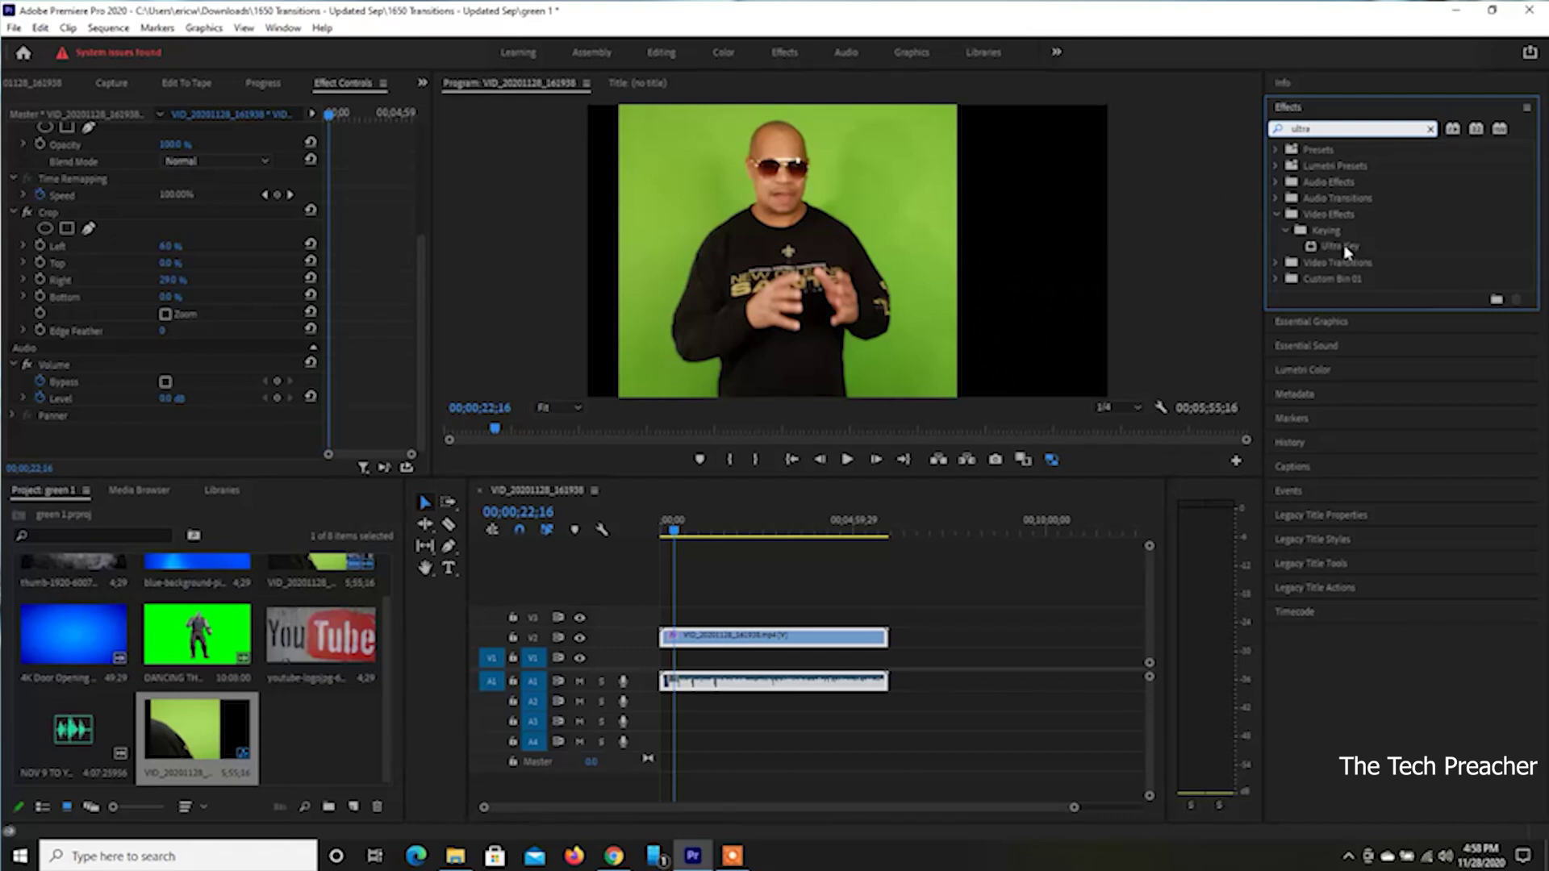
left_click_drag(1342, 252, 713, 639)
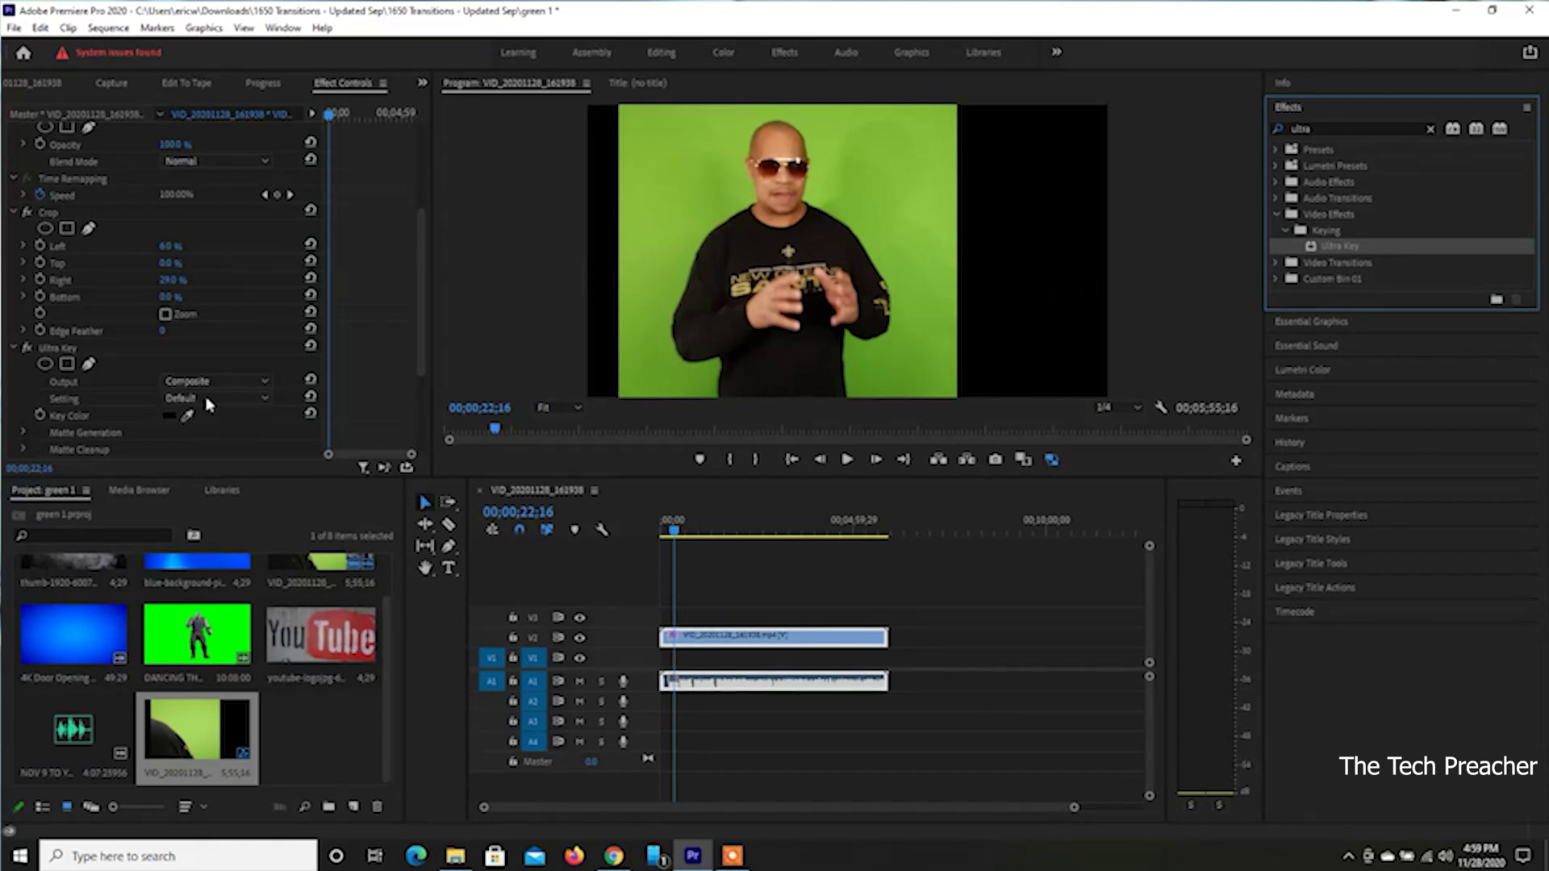
Sample the bright green backdrop beside the man's head as the Ultra Key key color
left_click(188, 416)
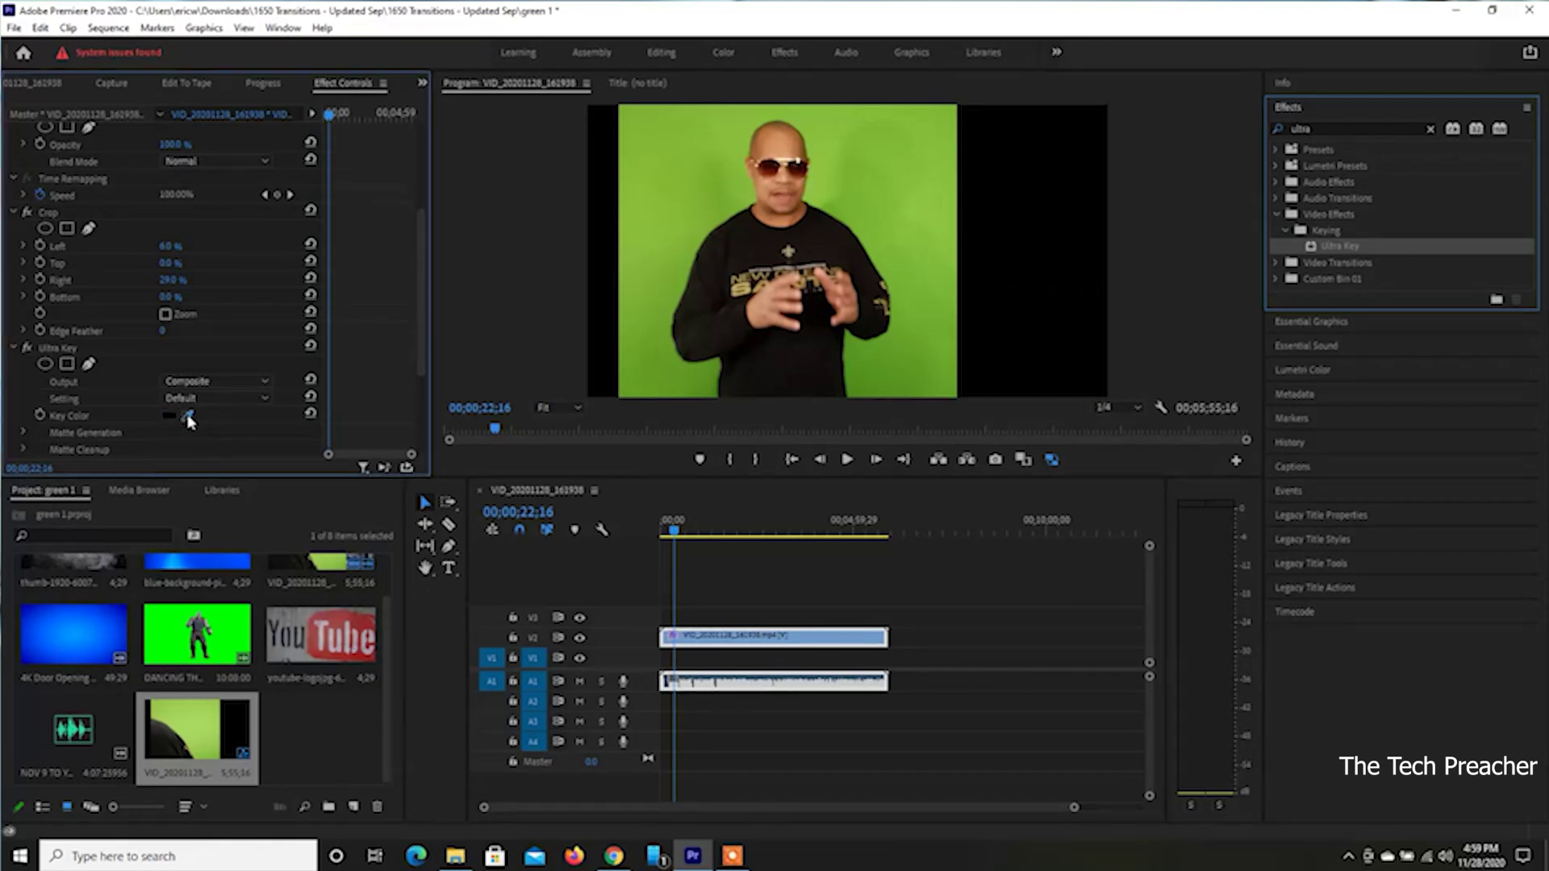
left_click(722, 359)
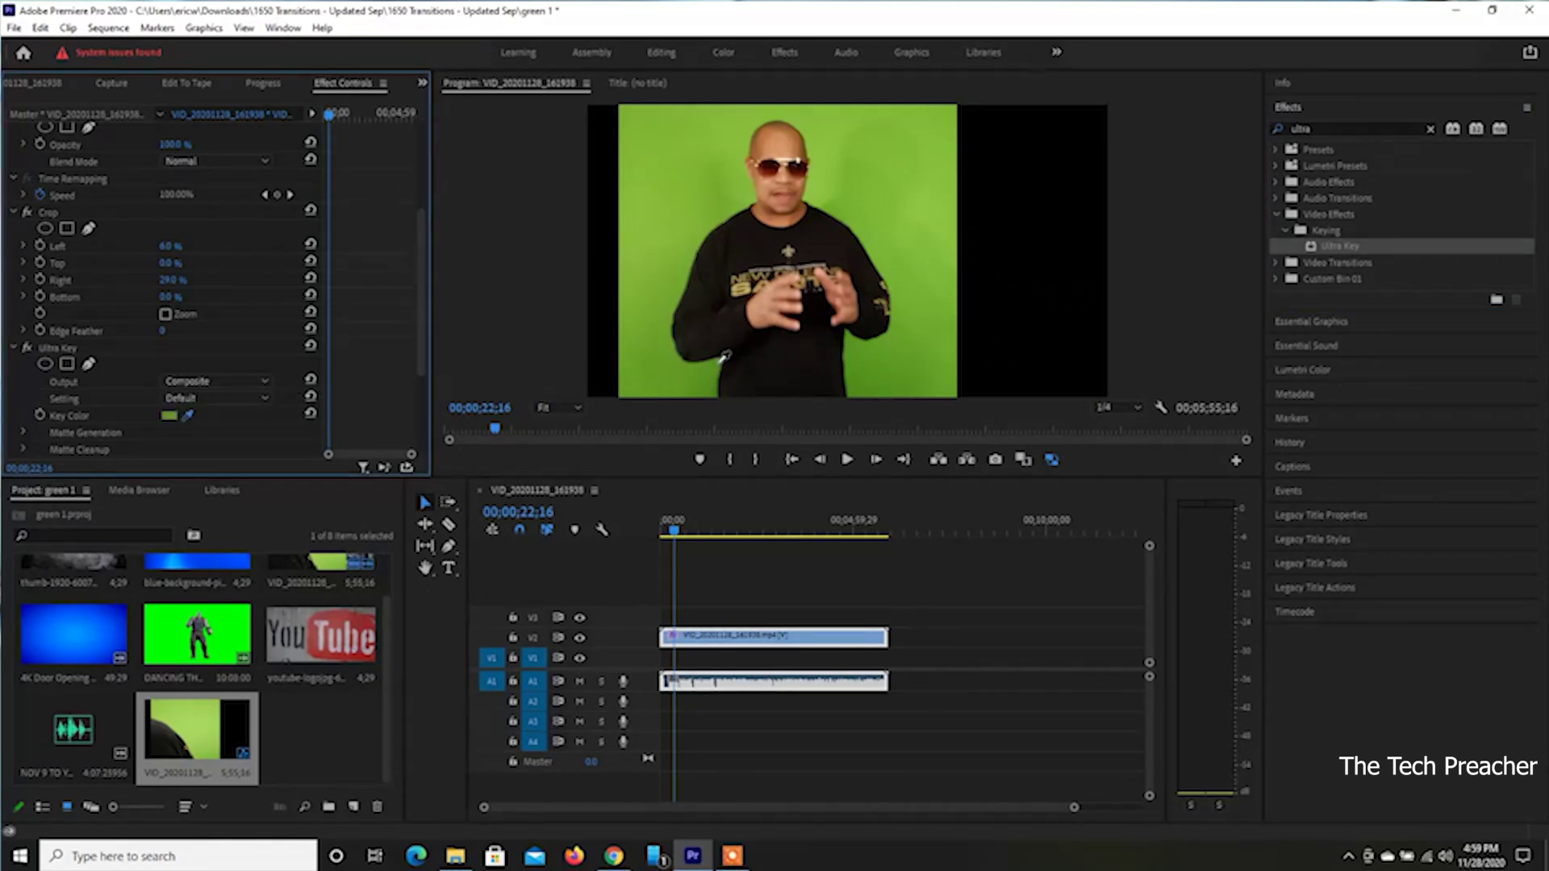
left_click(815, 179)
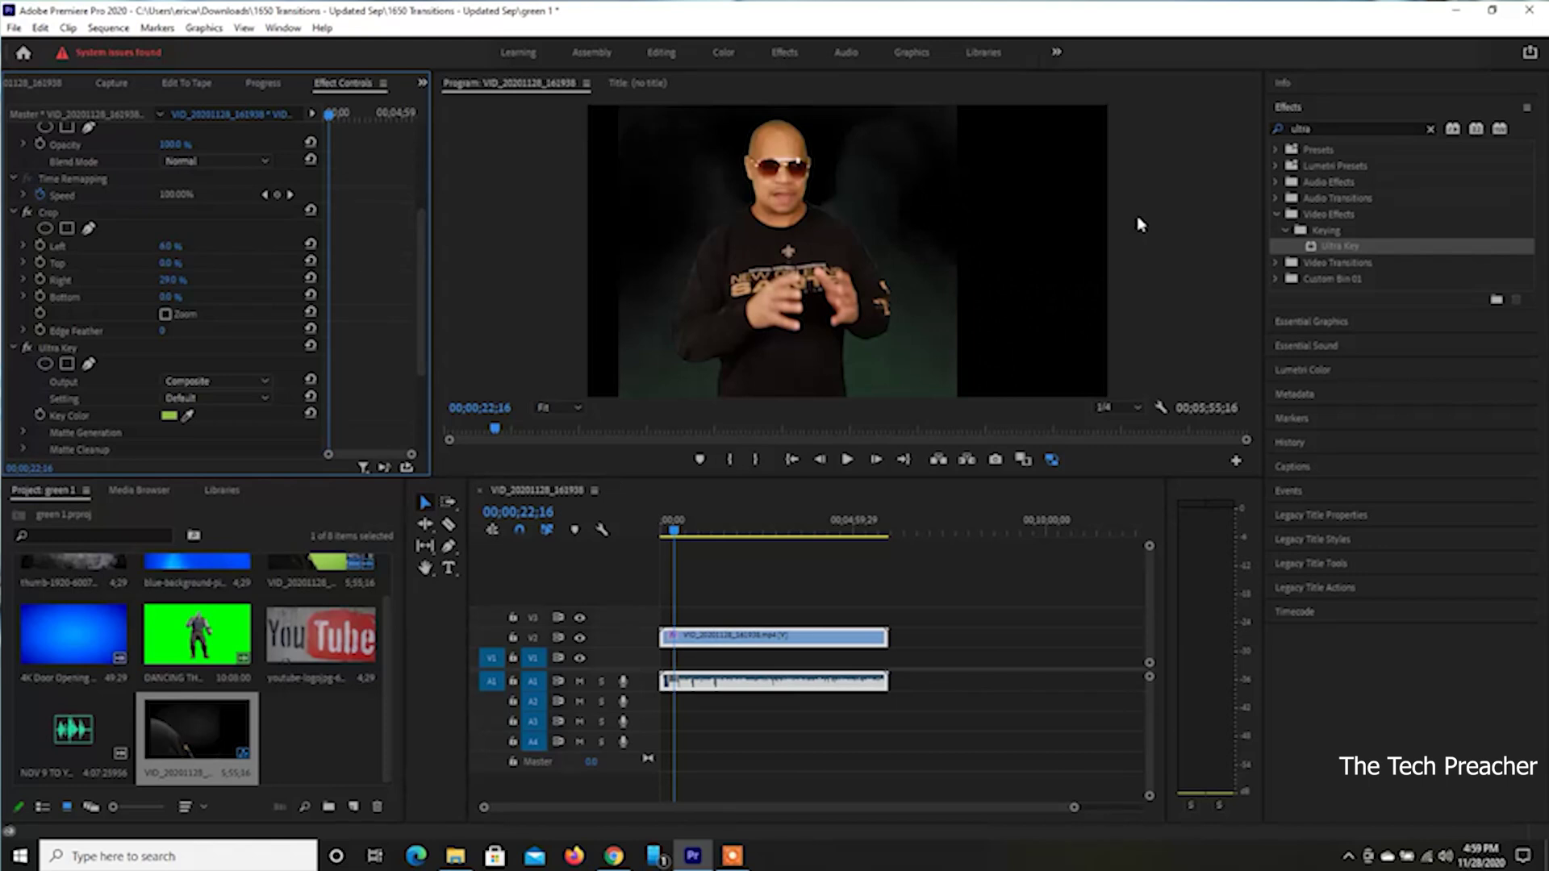
Set the Ultra Key matte generation Tolerance to 100 and Pedestal to 100
scroll(423, 279, "down", 2)
scroll(422, 279, "down", 3)
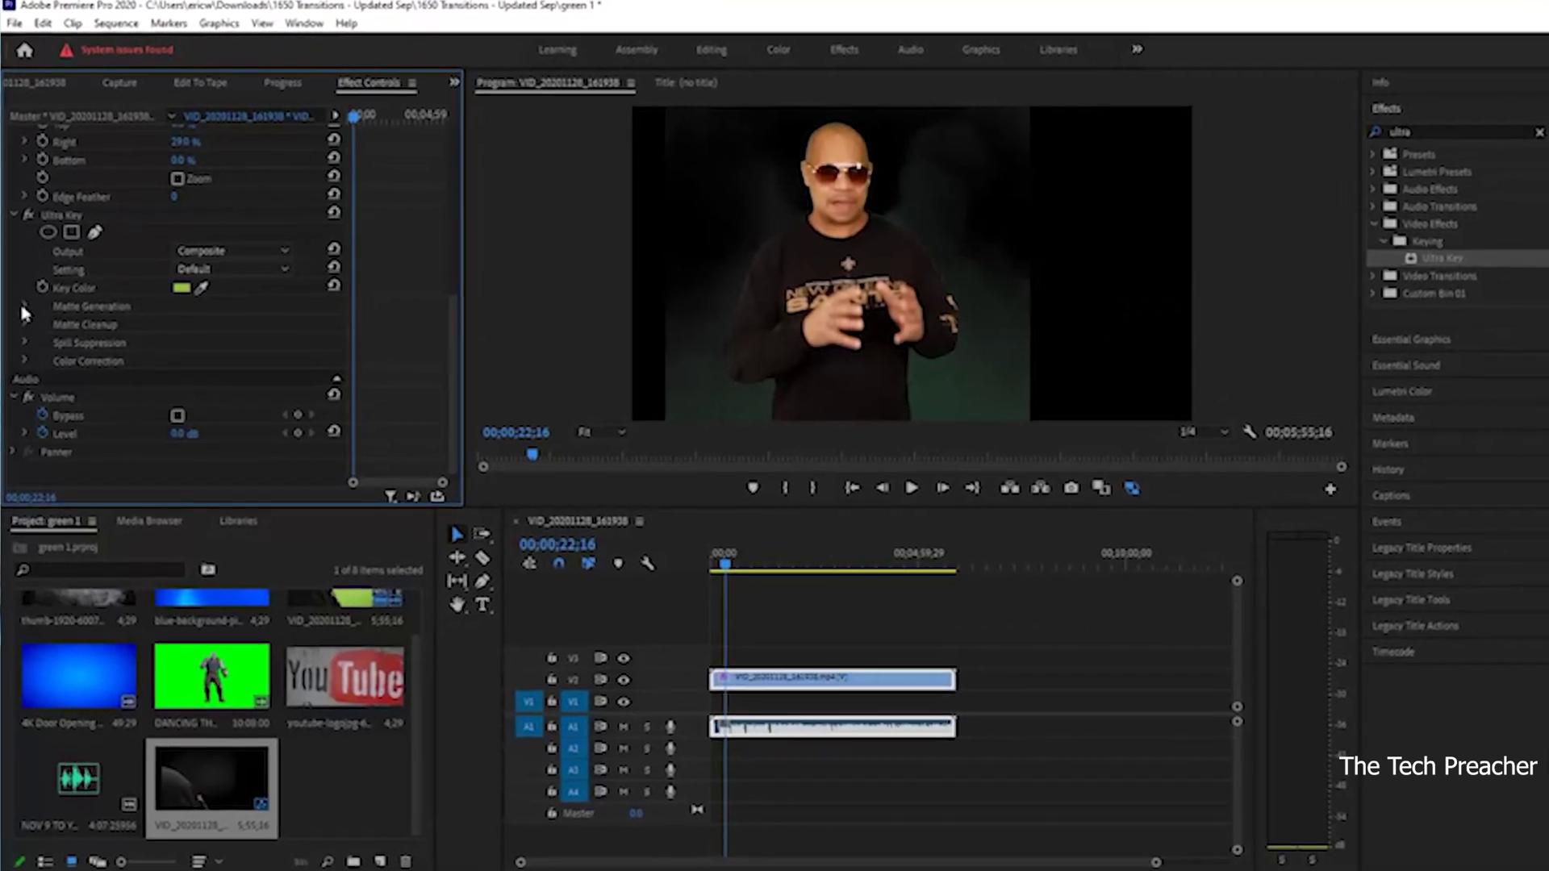
left_click(25, 313)
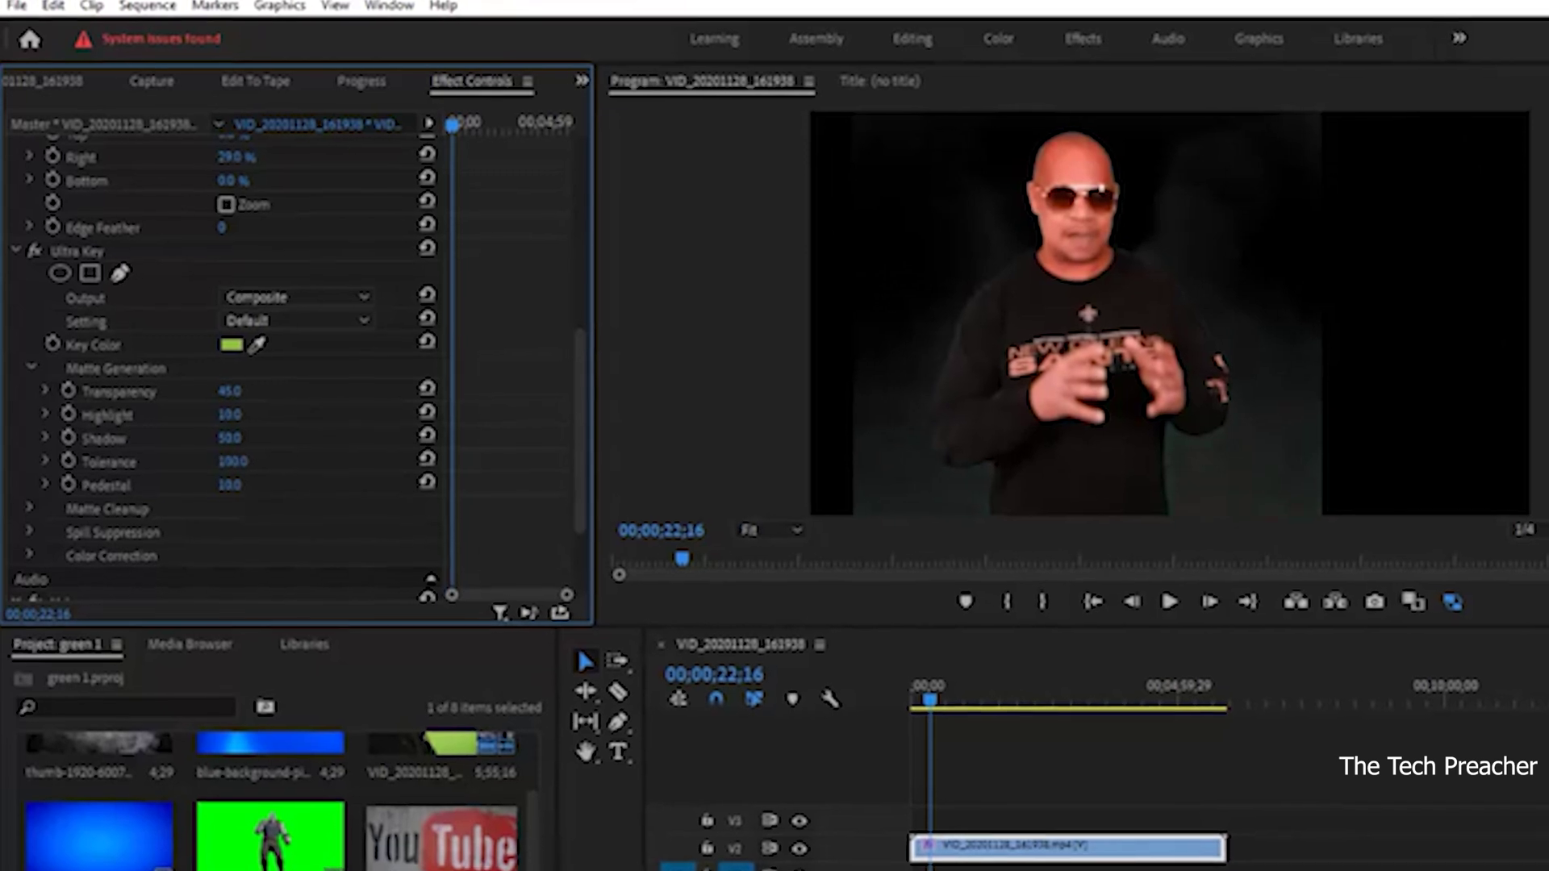
left_click_drag(226, 459, 242, 459)
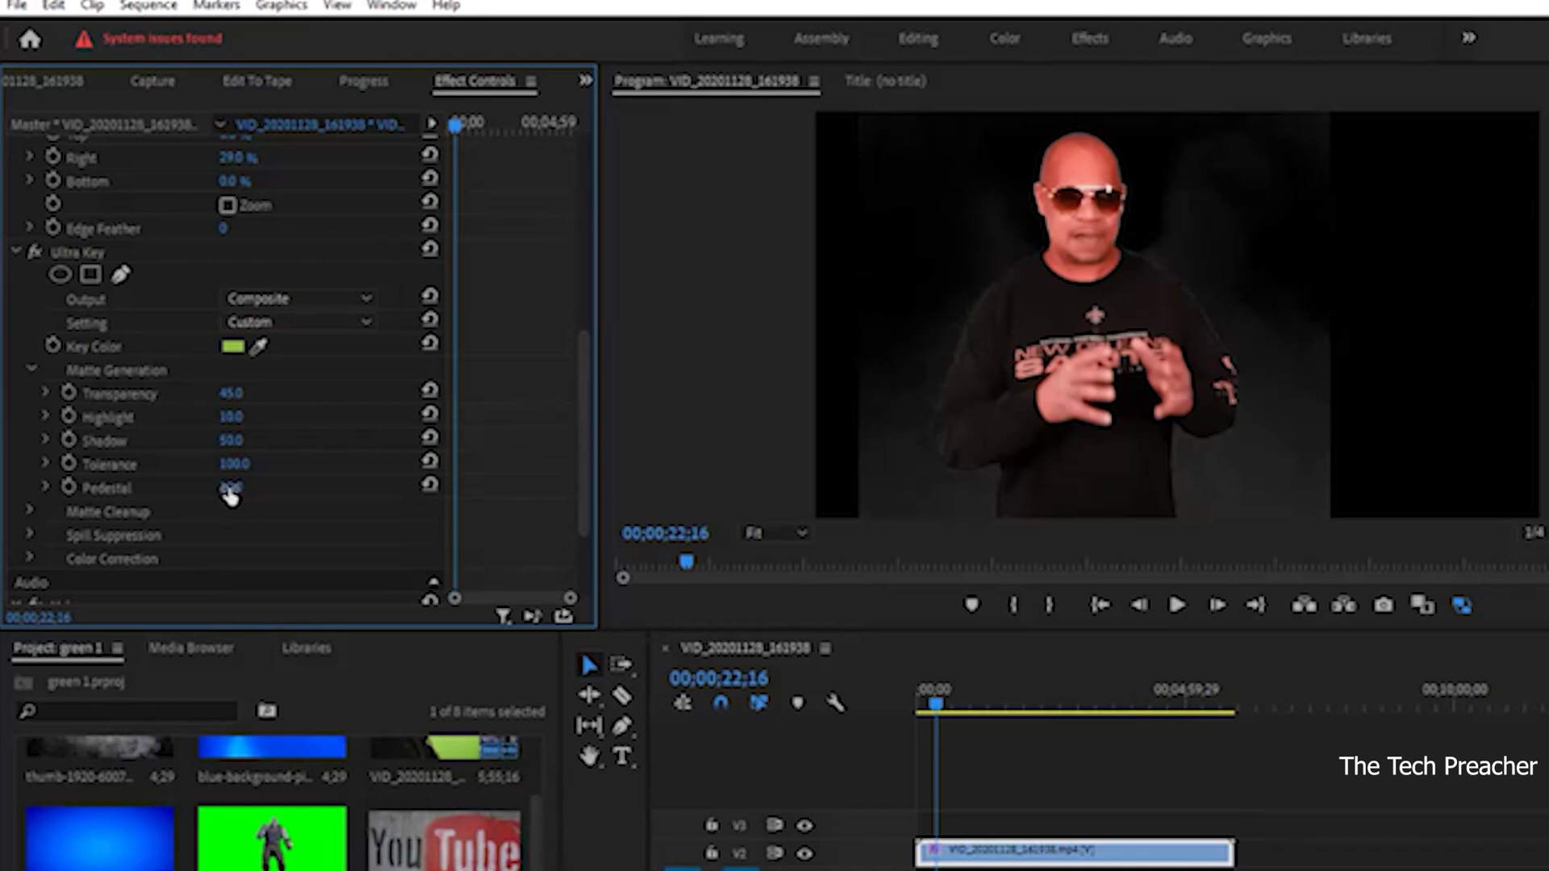
left_click_drag(230, 491, 306, 490)
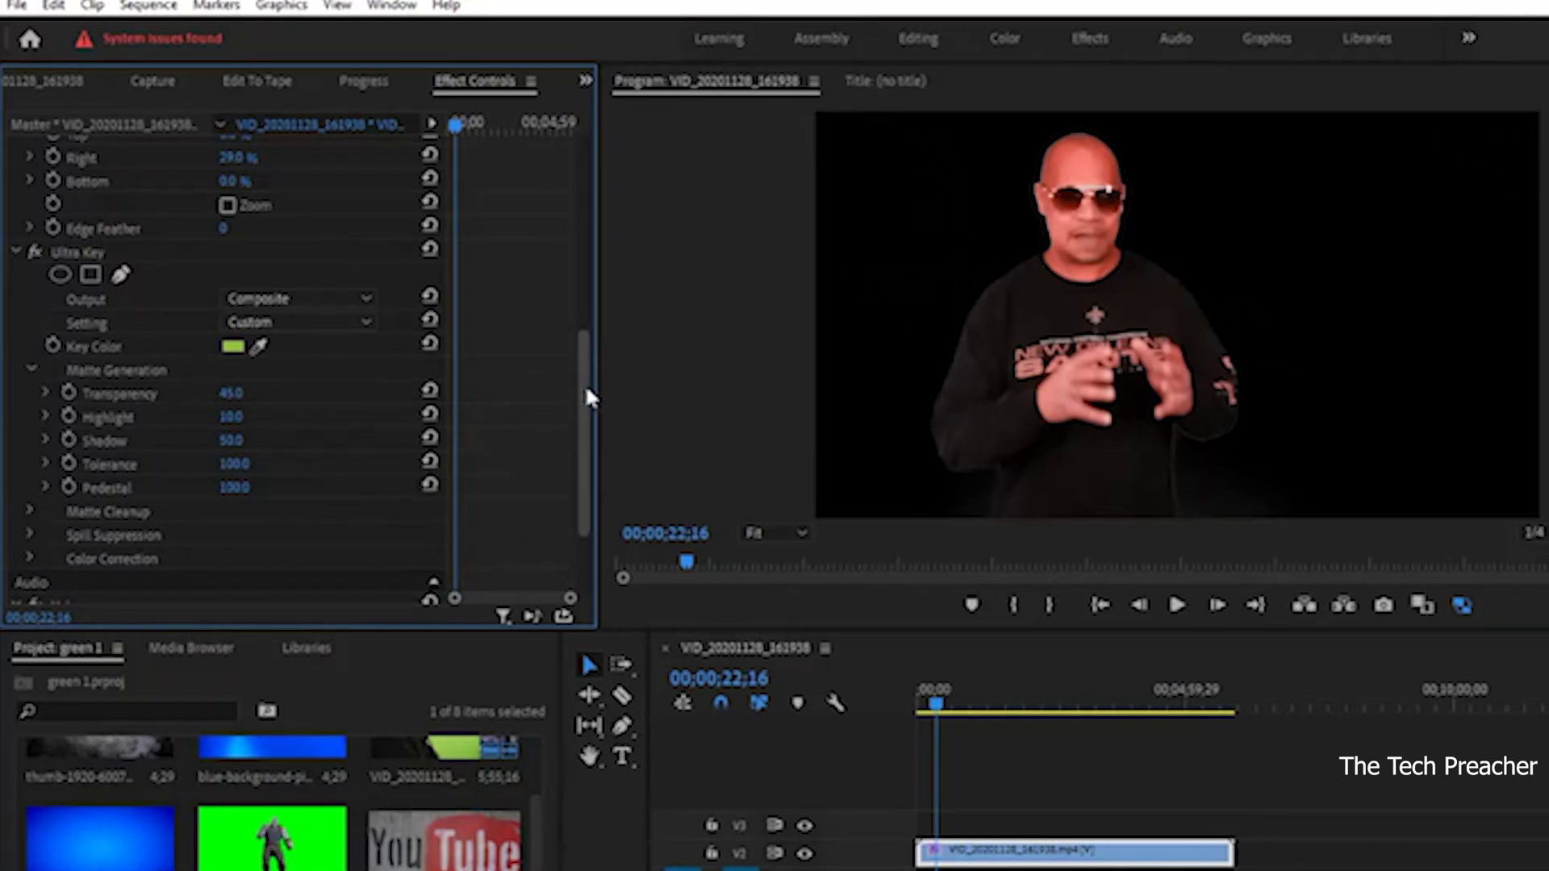
Set the Ultra Key matte cleanup Choke to 20
left_click_drag(584, 386, 486, 395)
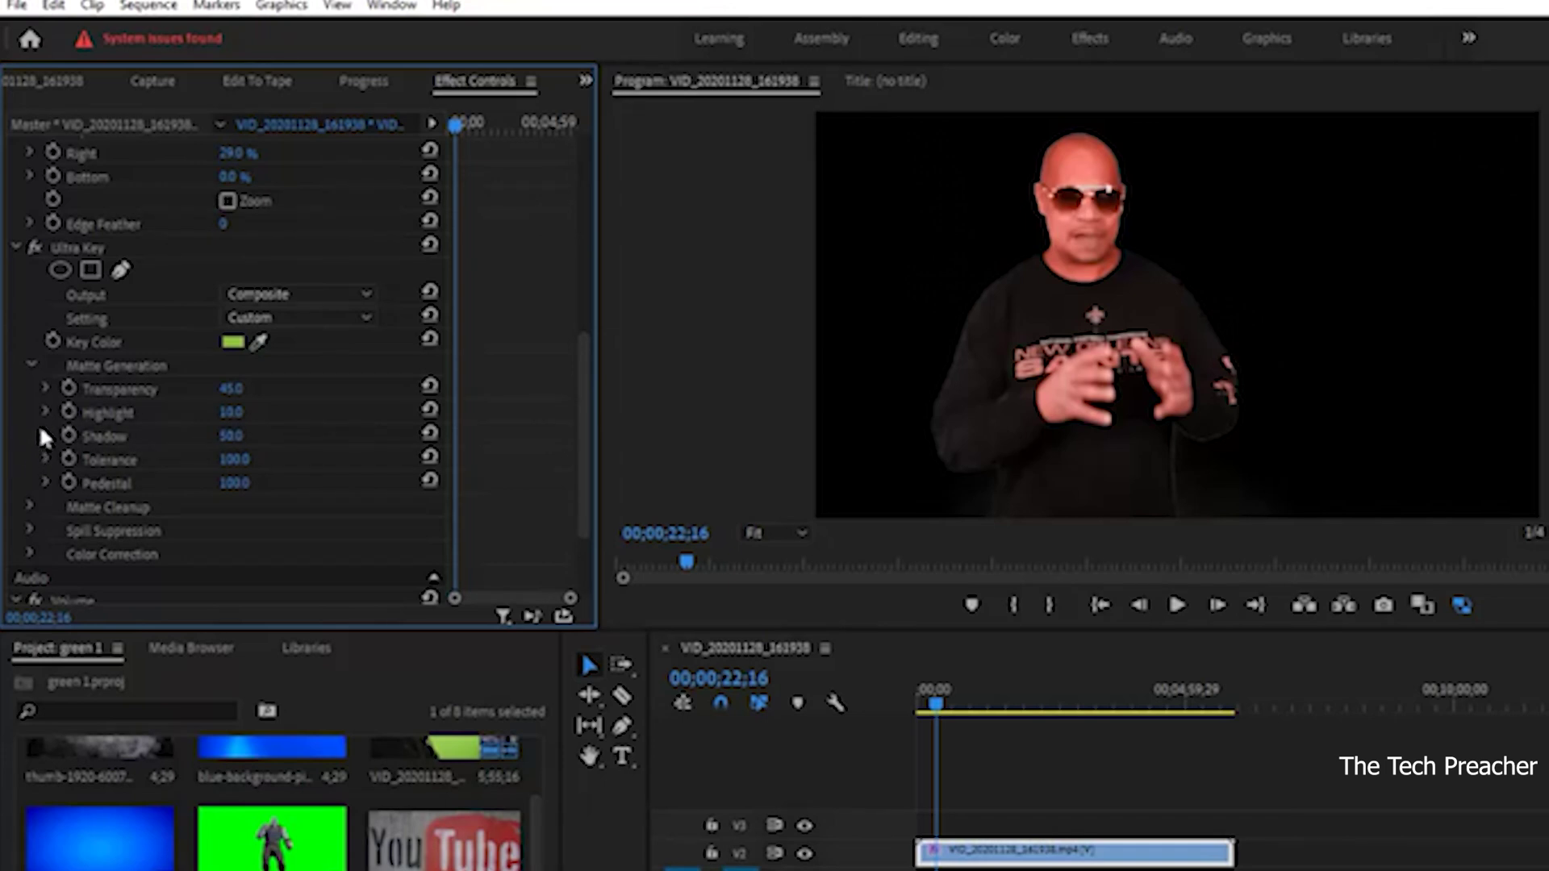
left_click(29, 508)
left_click_drag(581, 390, 245, 438)
left_click(245, 432)
type("20")
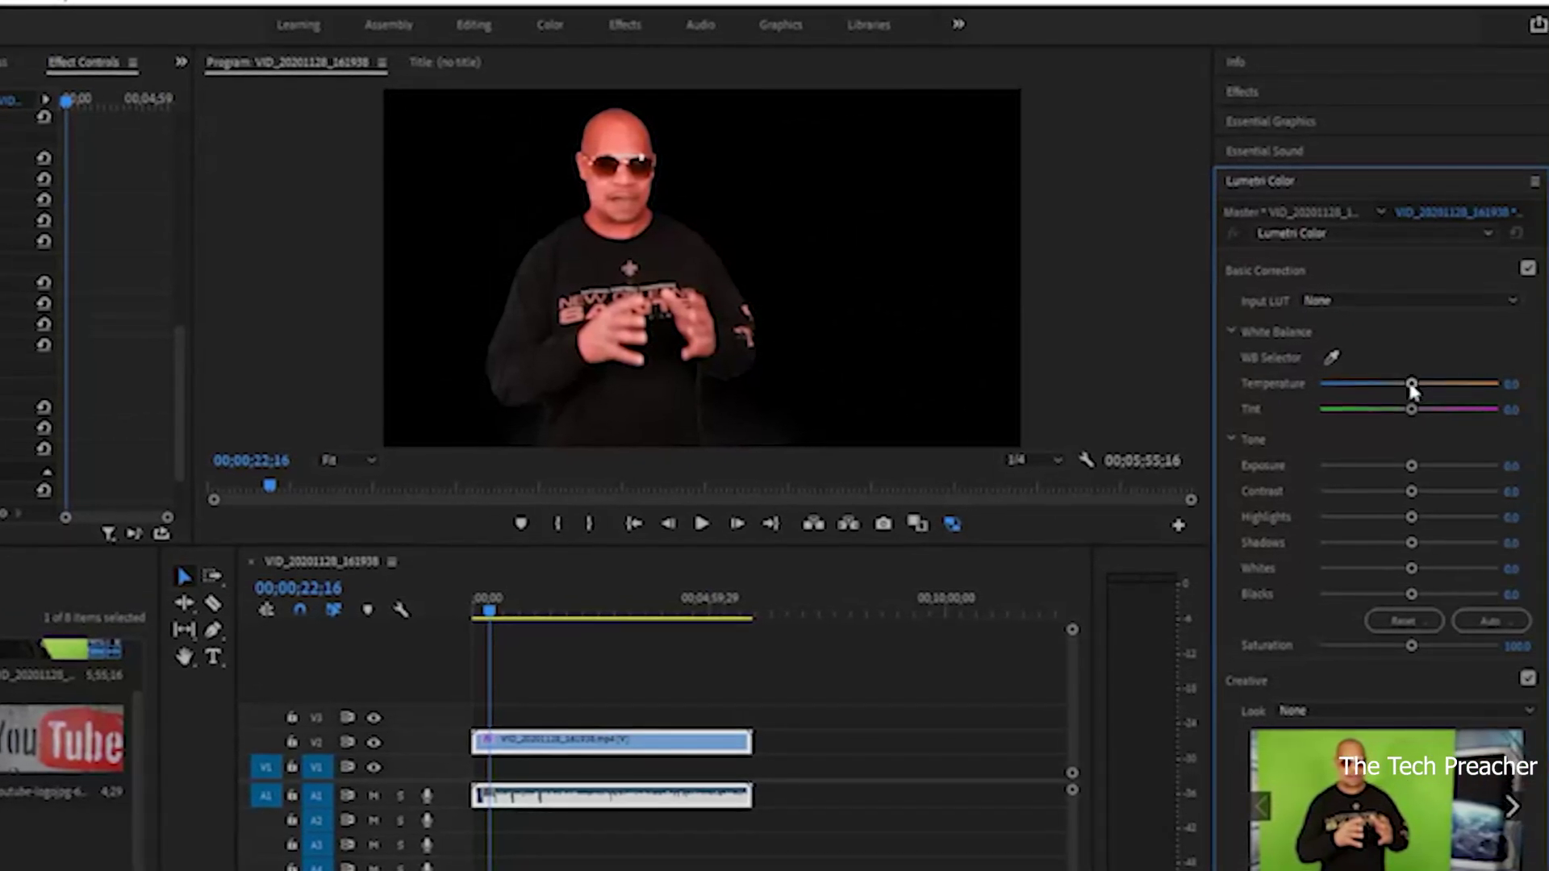
Try a Lumetri Color white balance temperature of 25 on the keyed clip
left_click(1512, 385)
type("25")
key("Return")
Set the keyed clip's Lumetri white balance to temperature -25 and tint -30
left_click(1507, 384)
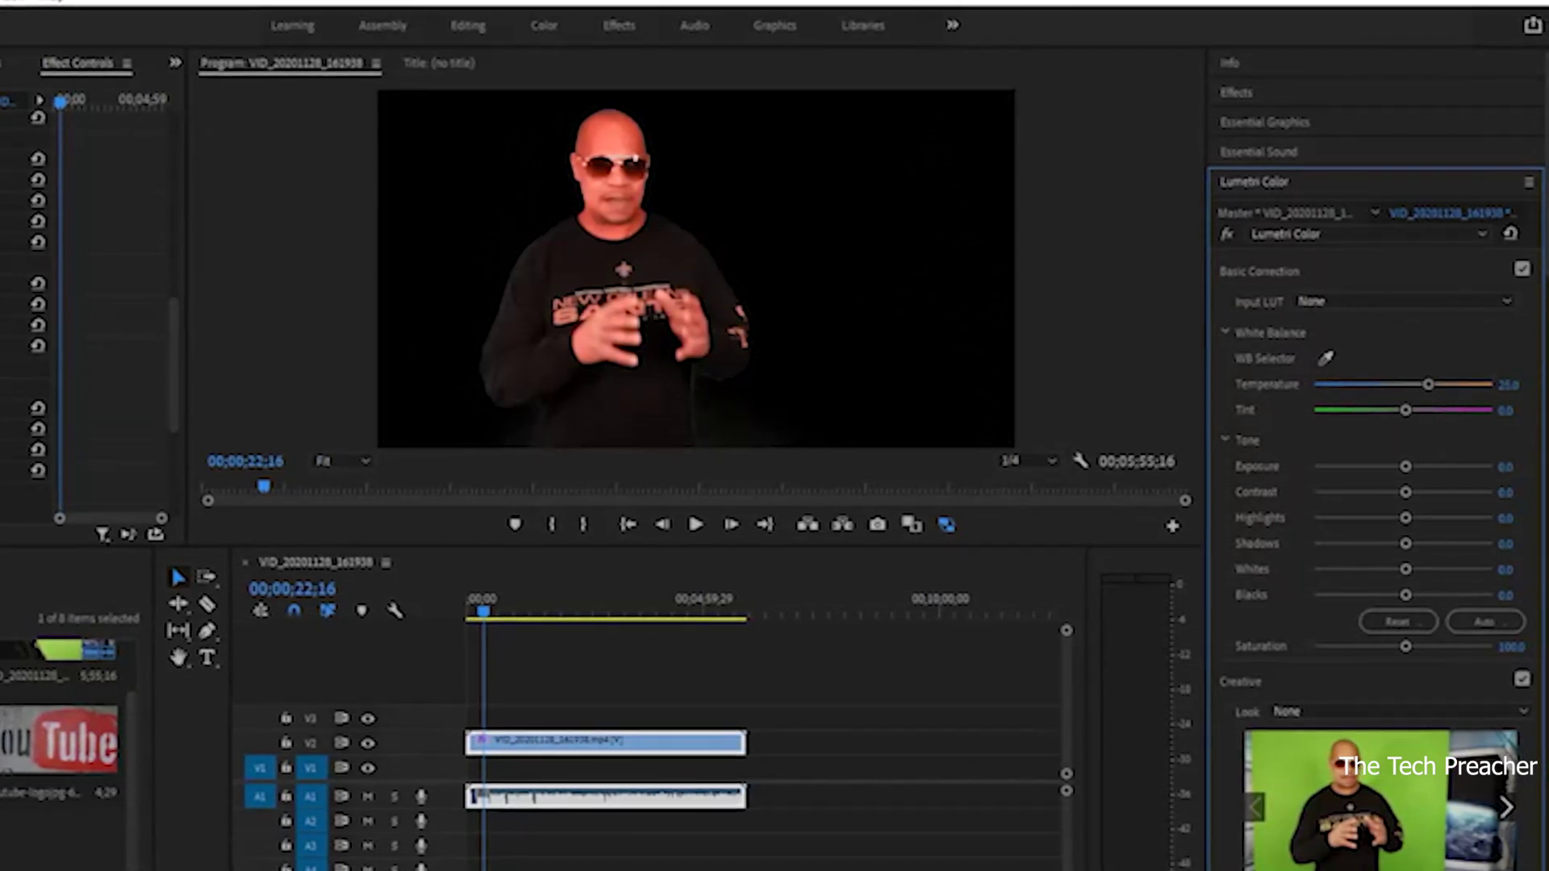
type("-25")
key("Return")
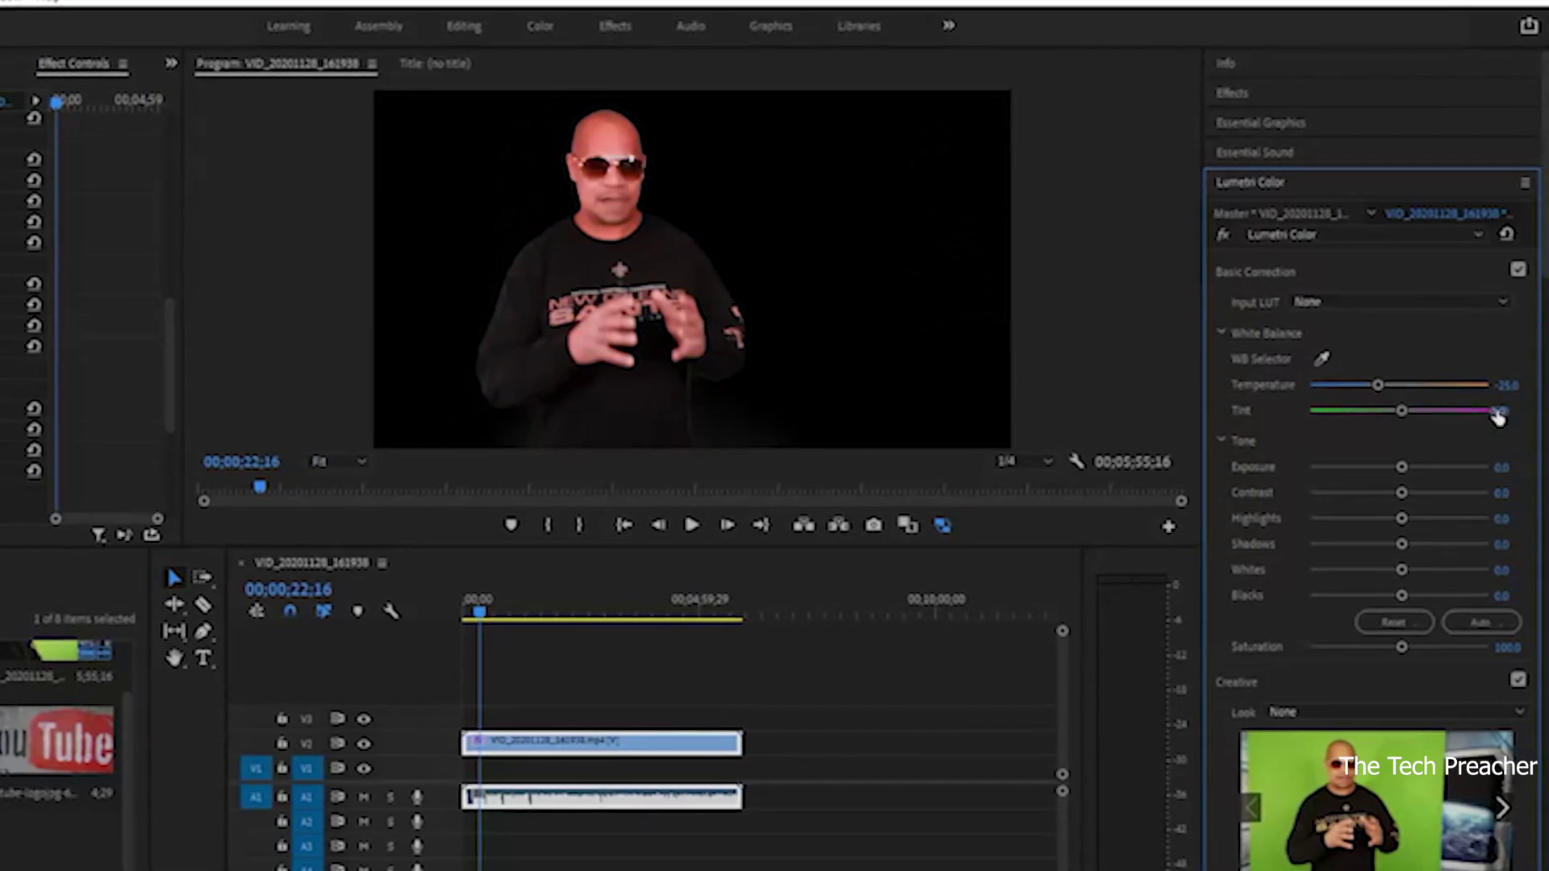
left_click(1503, 412)
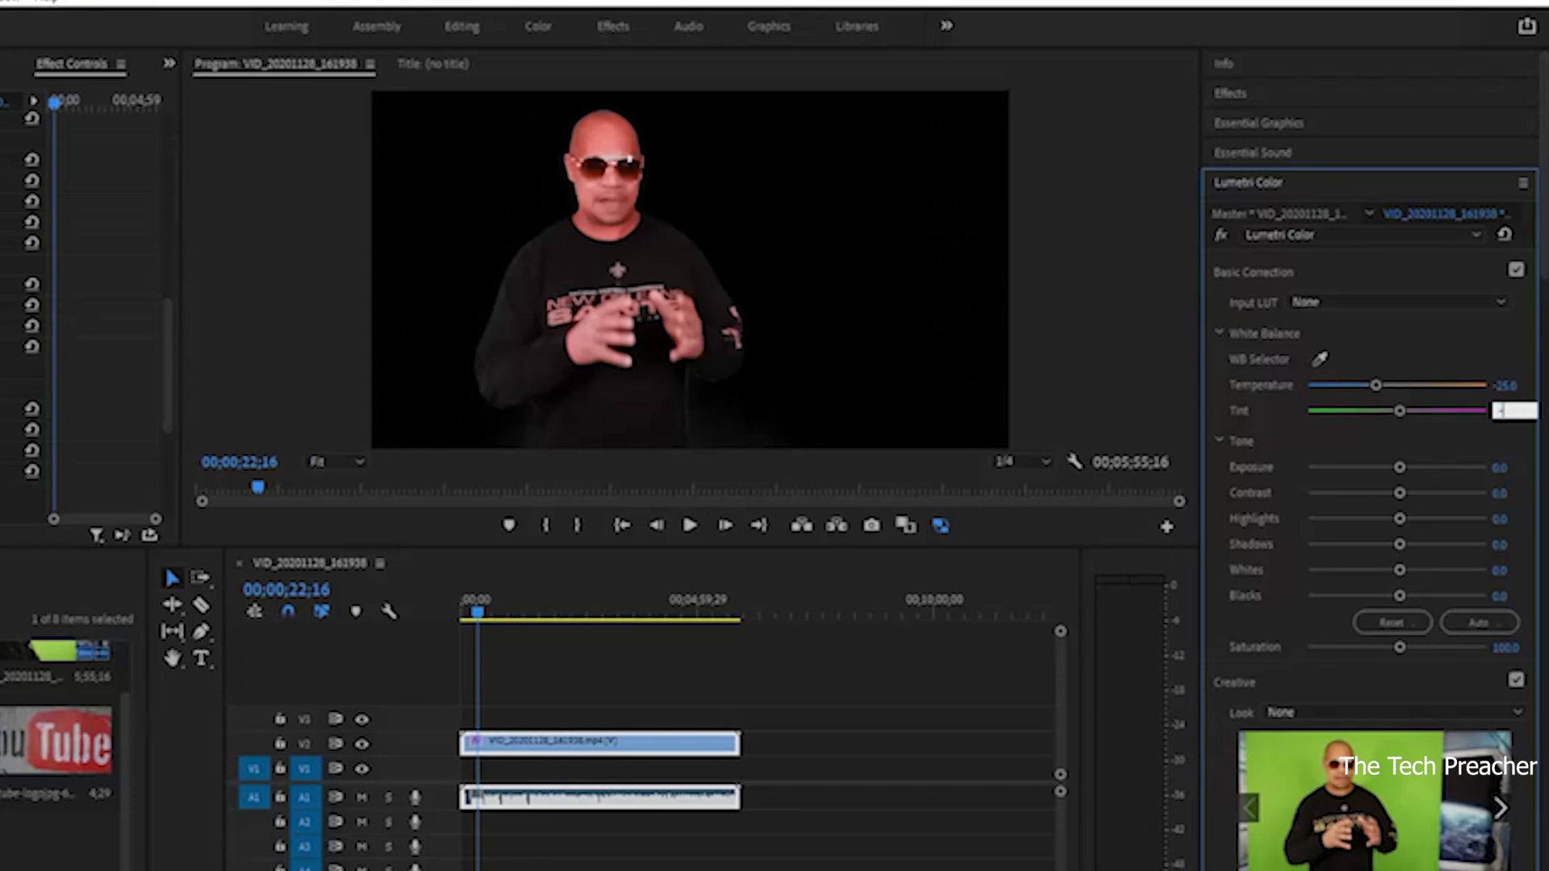
type("-30")
key("Return")
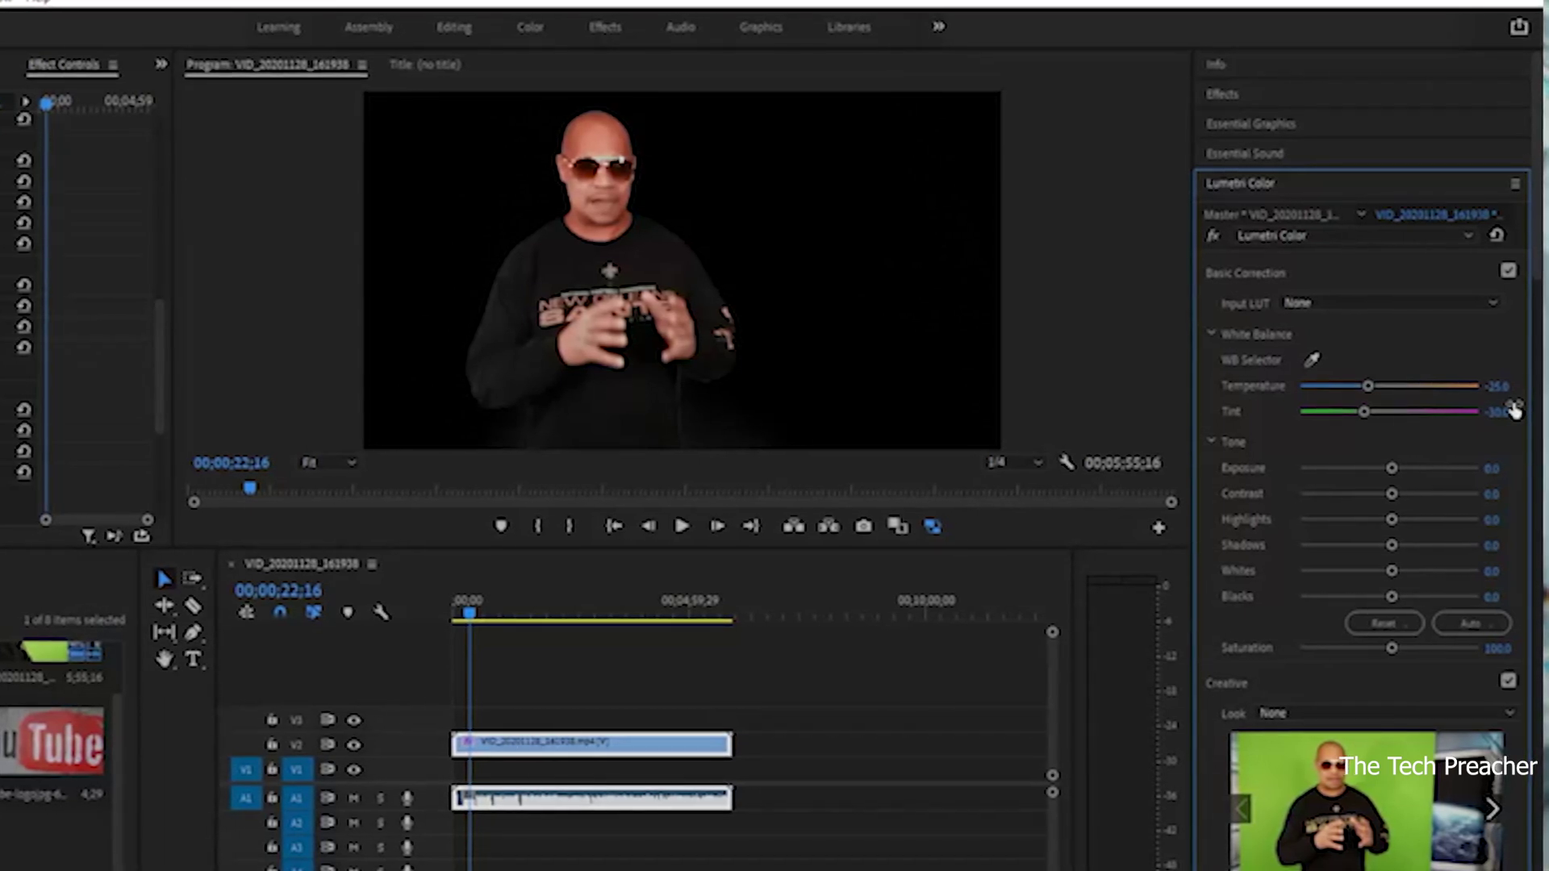
Set the keyed clip's Lumetri tone to exposure -1 and blacks -5
left_click(1493, 468)
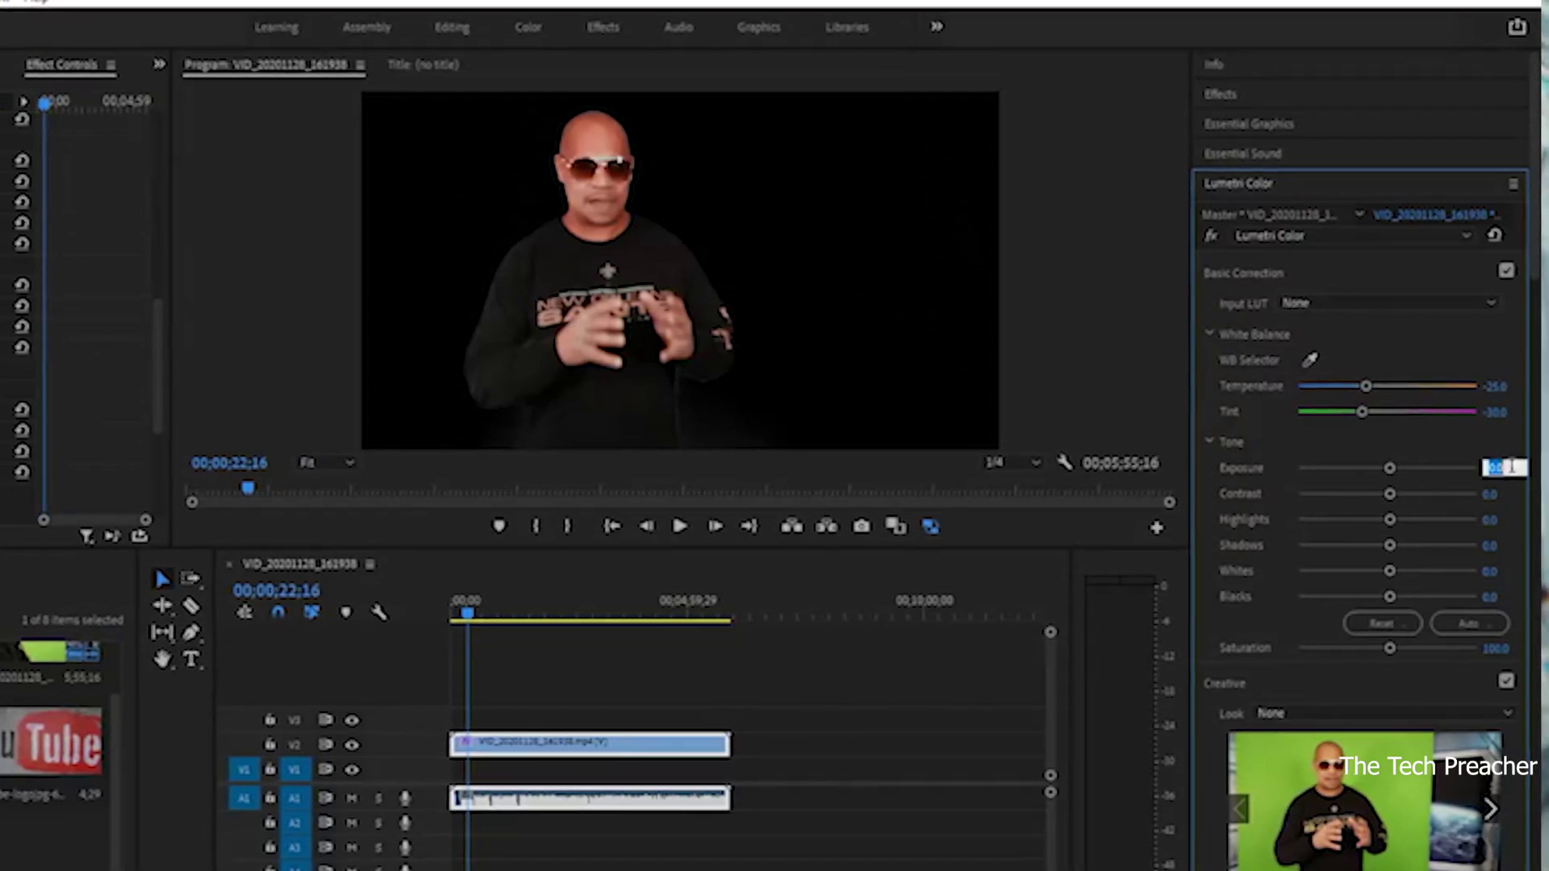
type("-1")
key("Return")
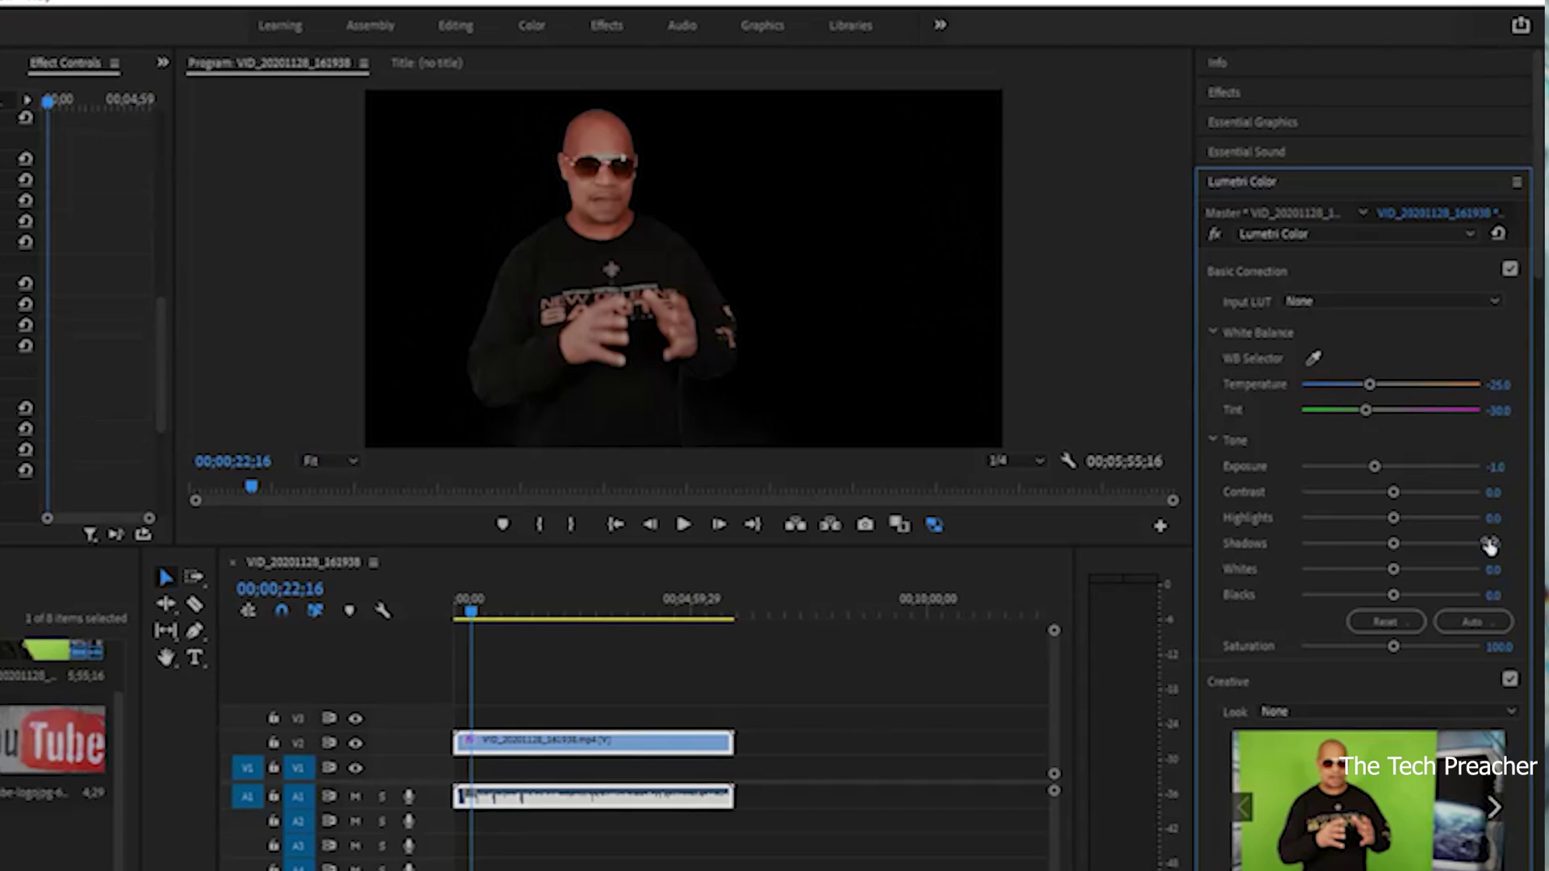
left_click(1497, 595)
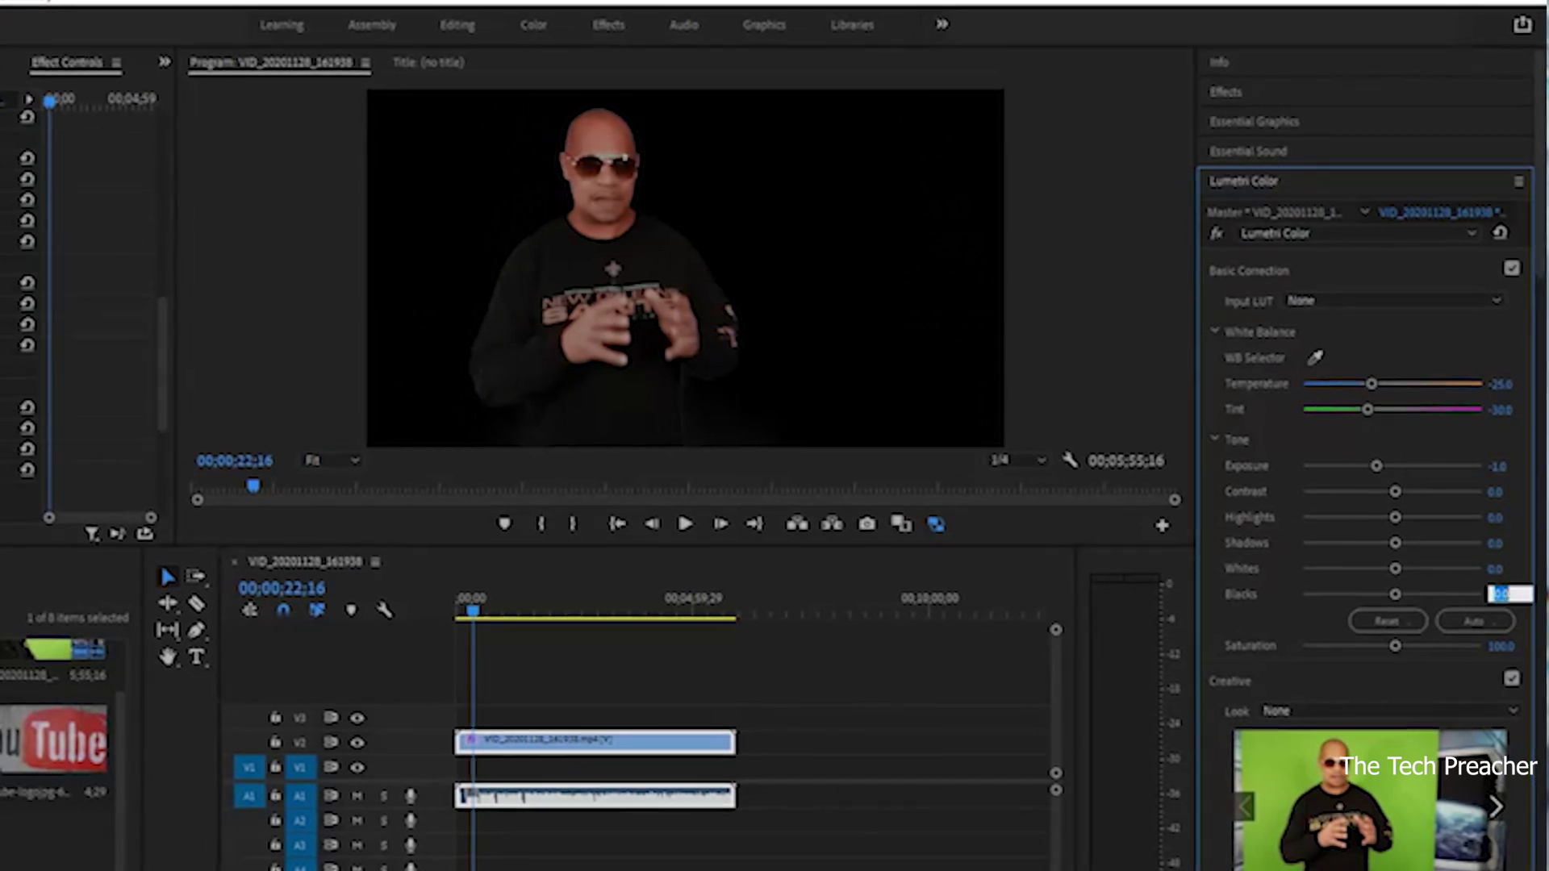
type("-5")
key("Return")
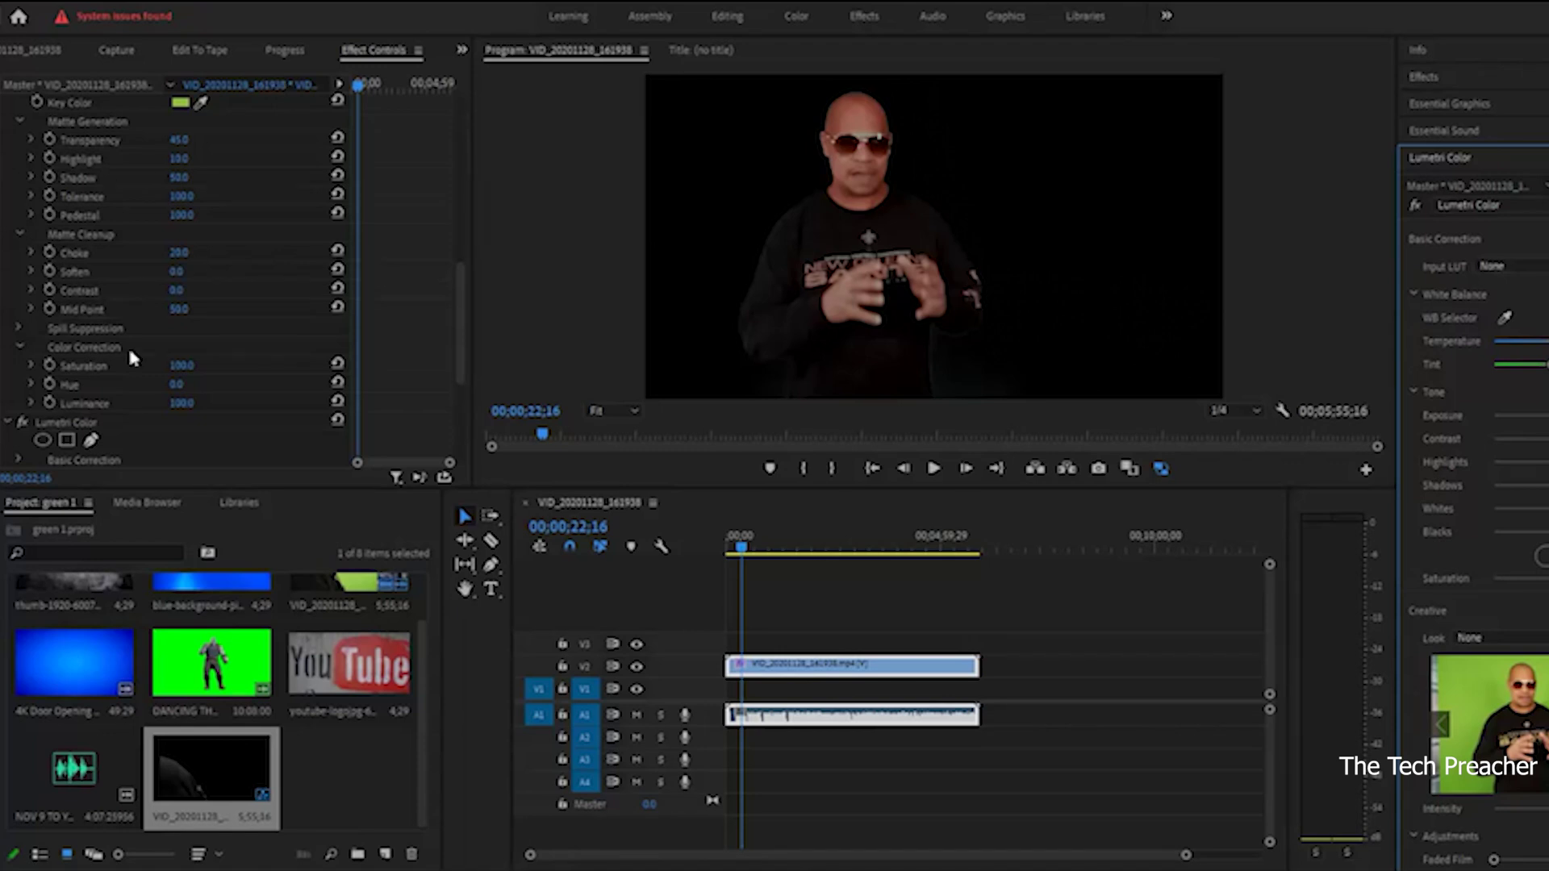
Place the blue-background picture on track V1 beneath the keyed clip, starting at the beginning of the sequence
scroll(168, 668, "up", 1)
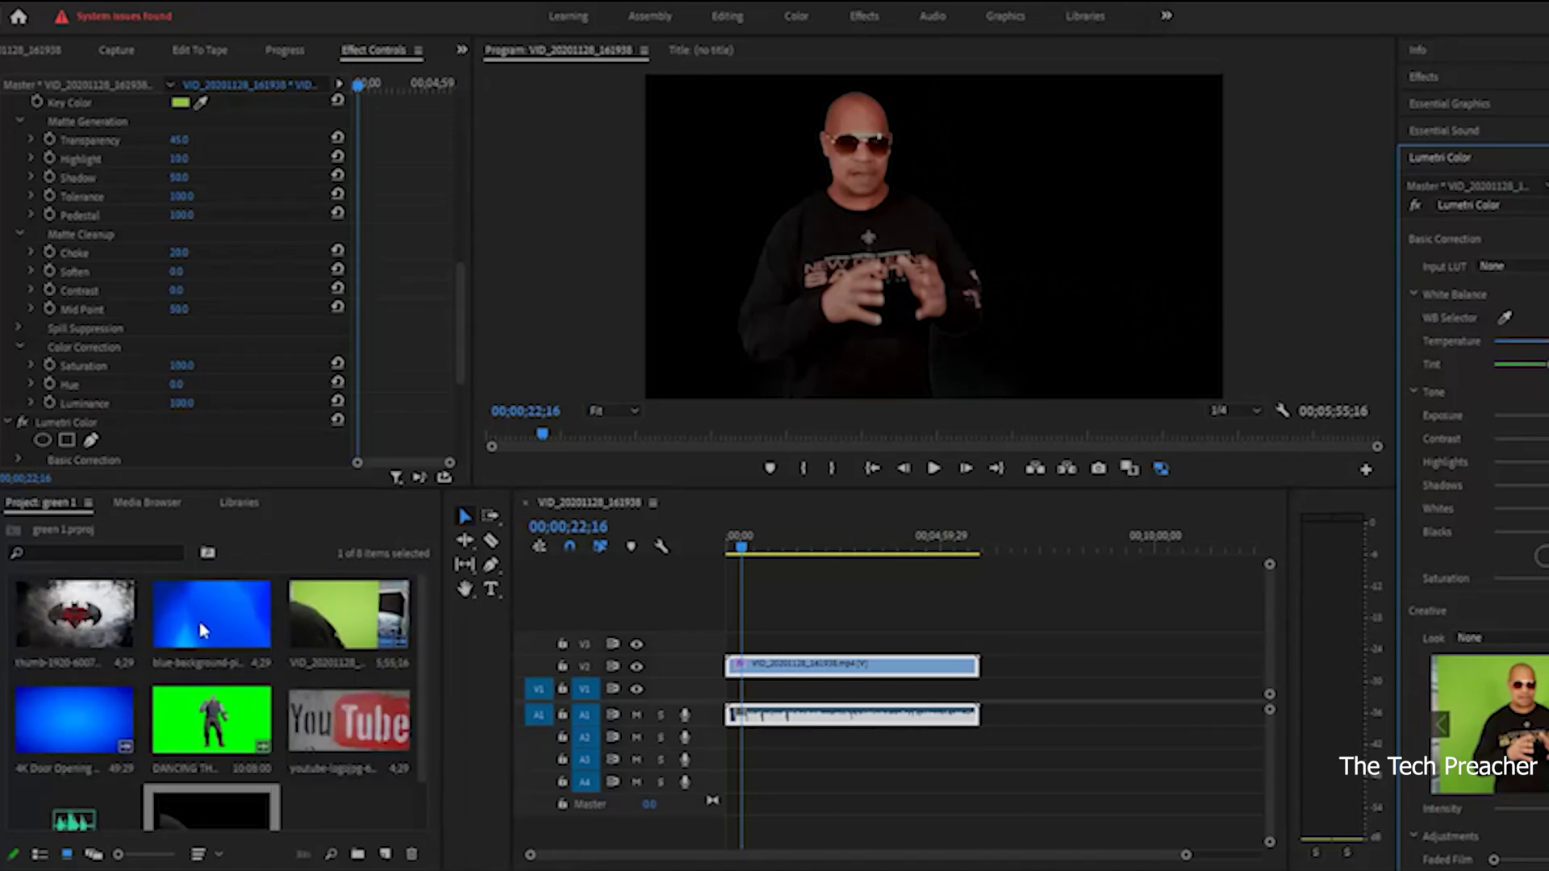
left_click_drag(208, 610, 772, 688)
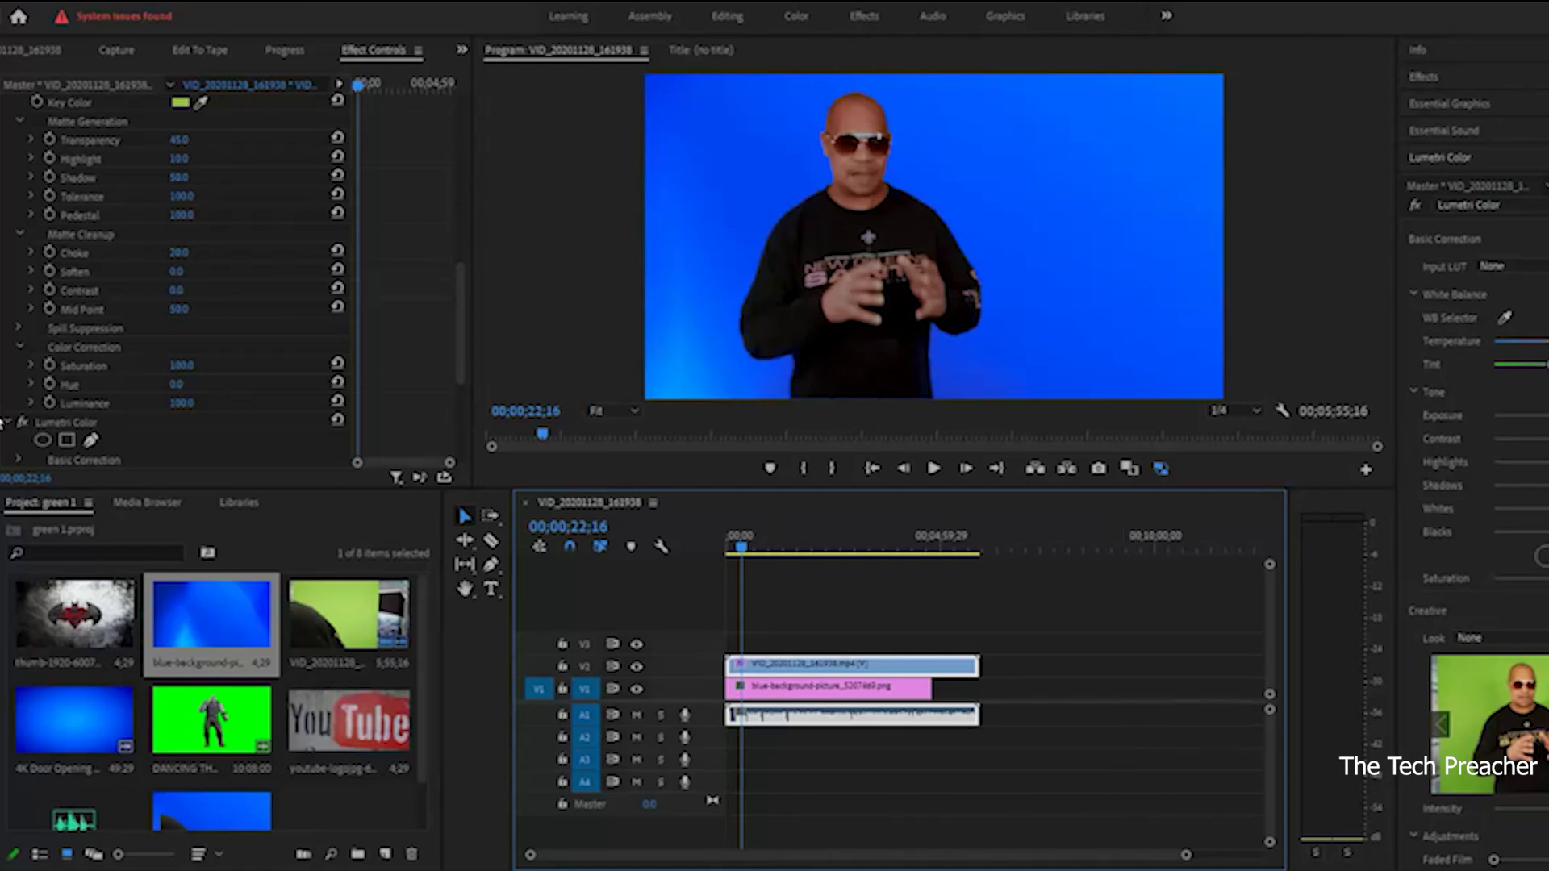
Remove the blue-background picture from track V1 beneath the keyed presenter clip
left_click_drag(464, 331, 460, 298)
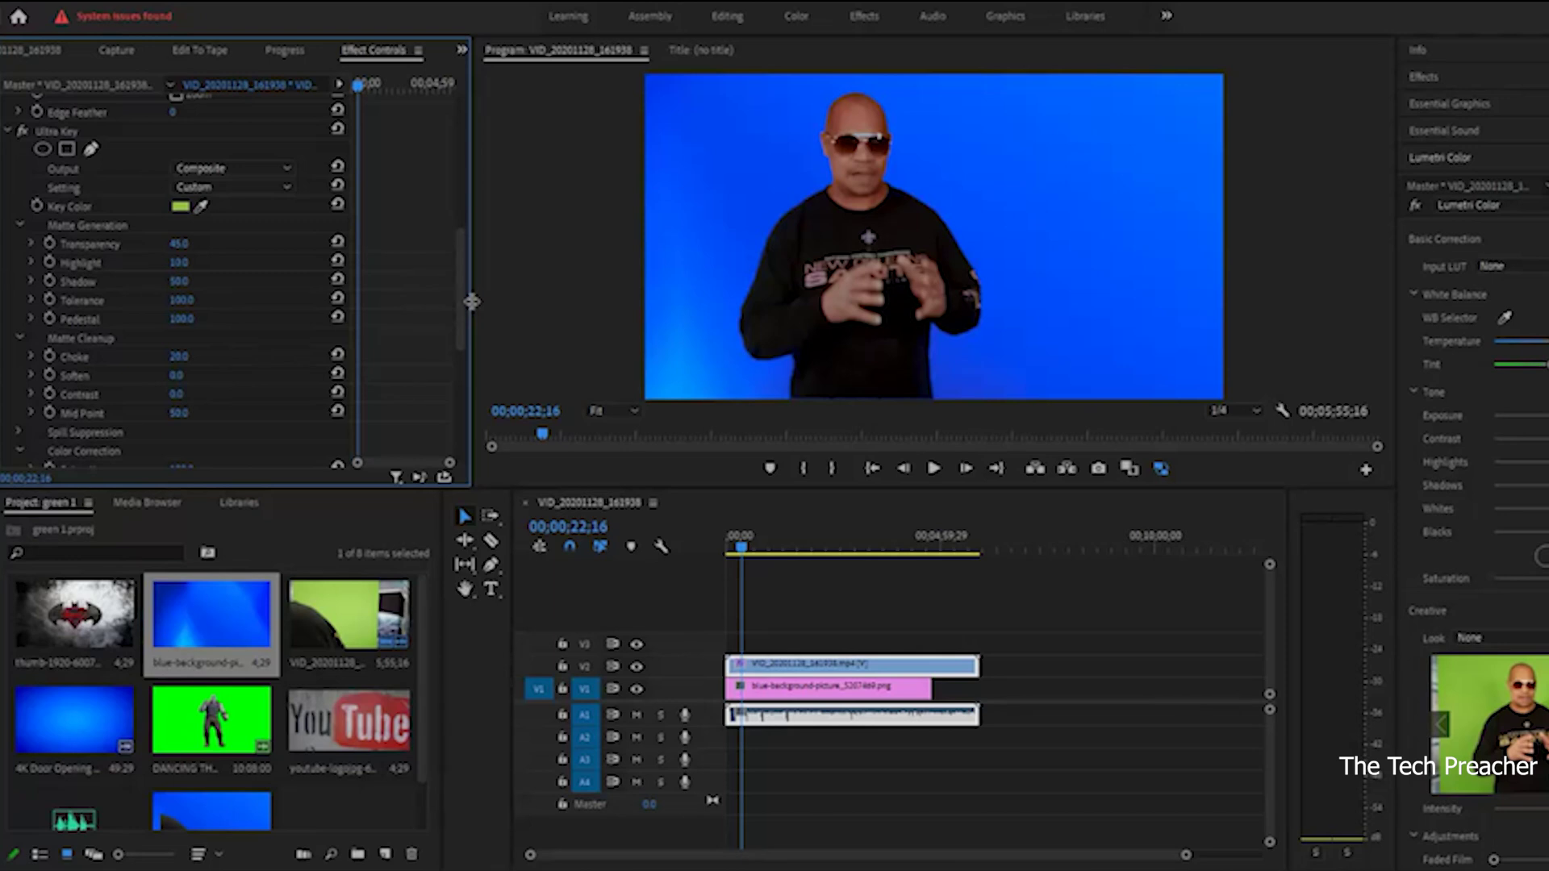
left_click_drag(773, 692, 776, 689)
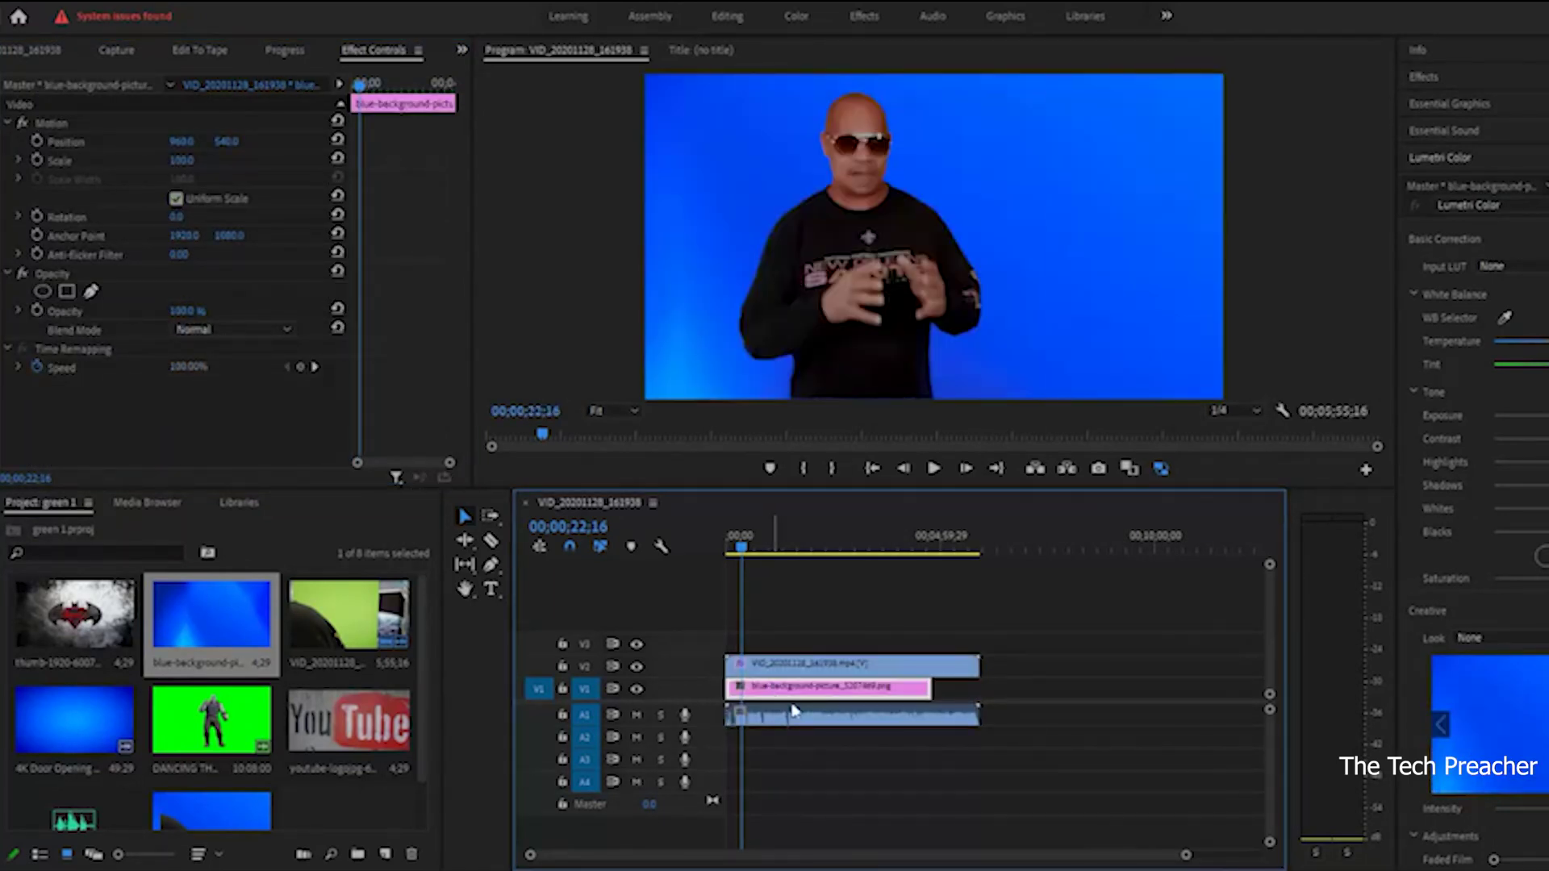
right_click(776, 690)
left_click(839, 42)
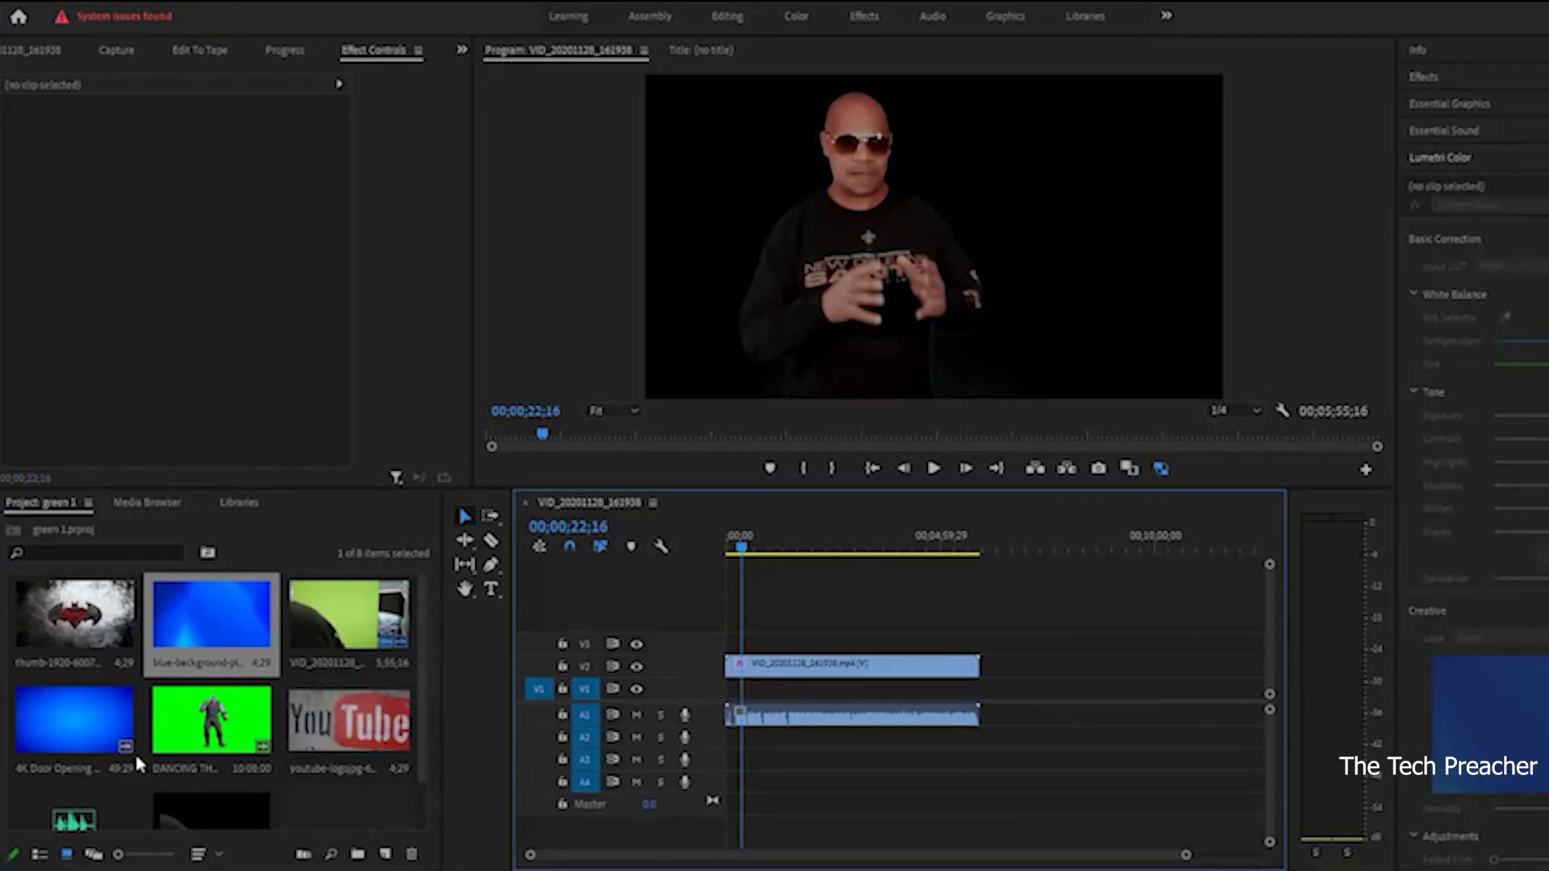
Place the DANCING THANOS GREEN SCREEN.mp4 clip on track V1 at the sequence start and scale it to fill the frame
left_click(194, 730)
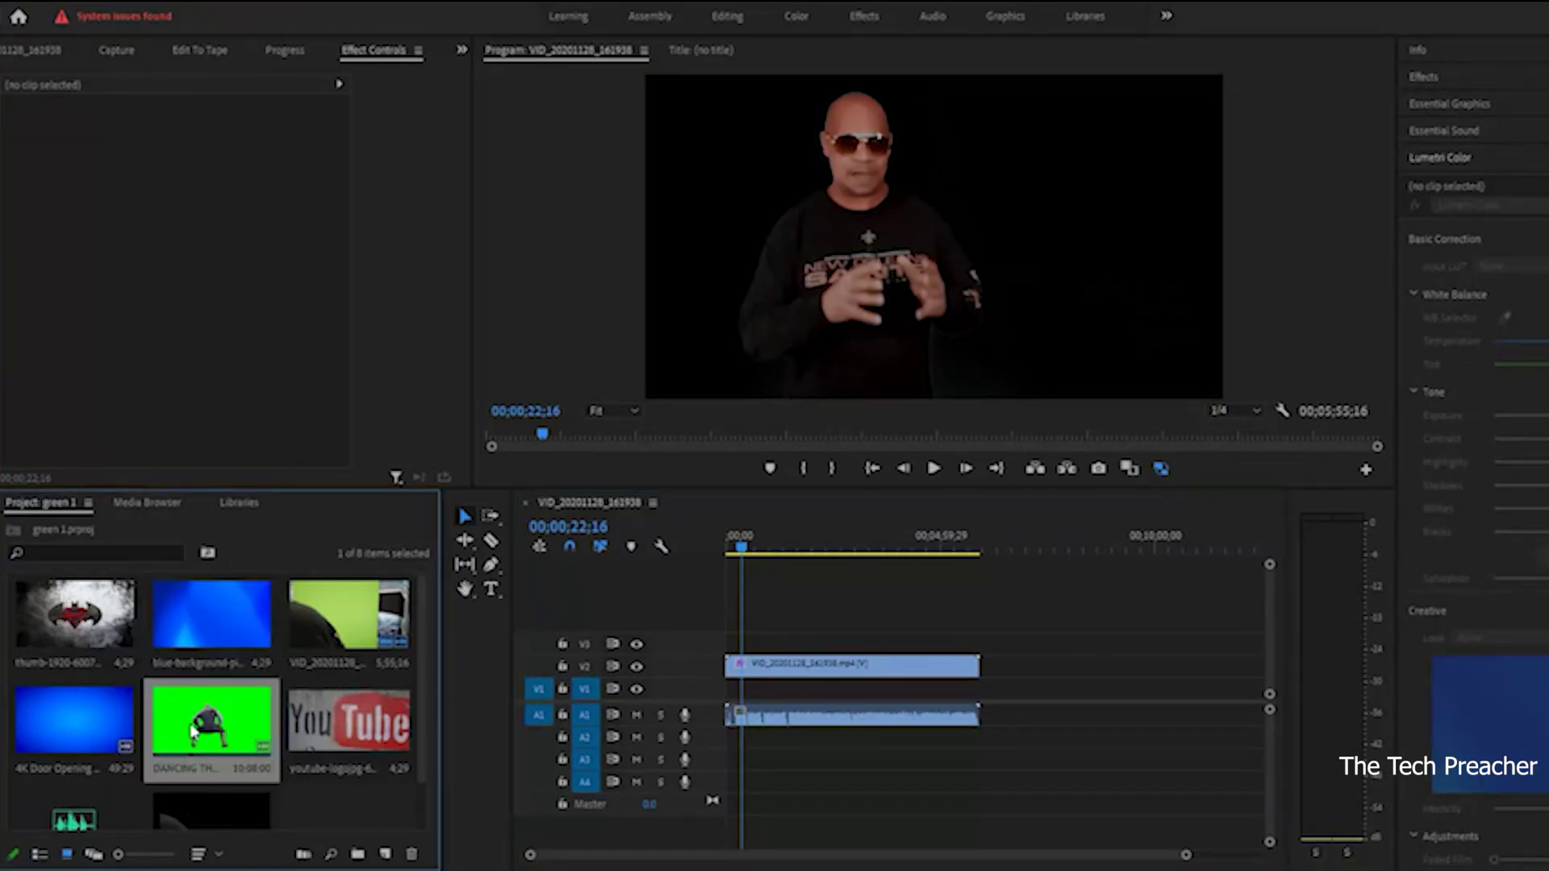
double_click(194, 730)
left_click_drag(210, 410, 694, 687)
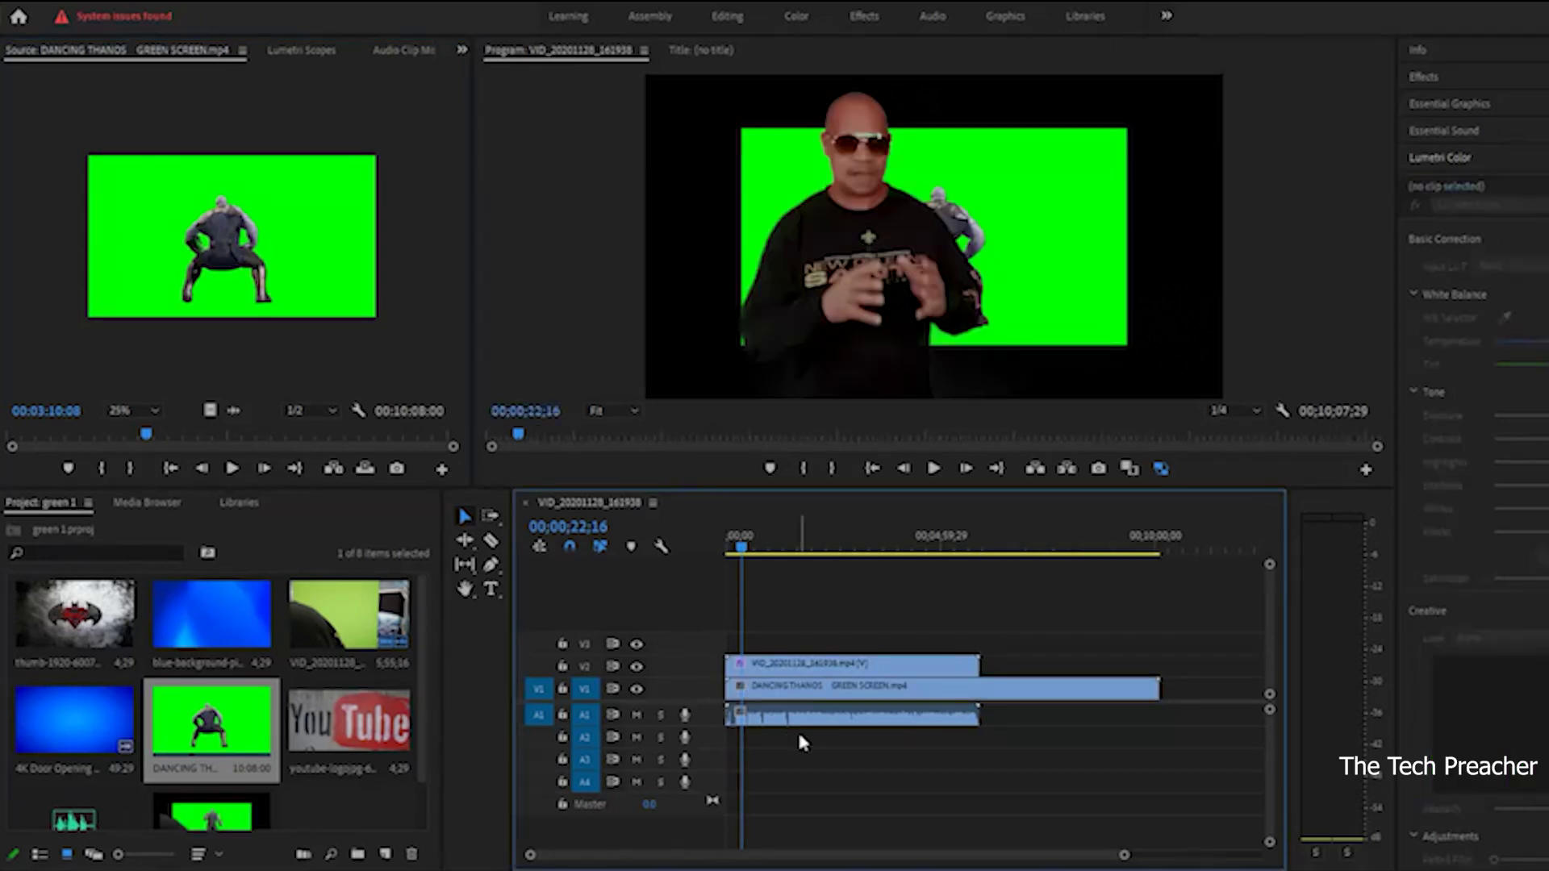
right_click(938, 699)
left_click(1076, 707)
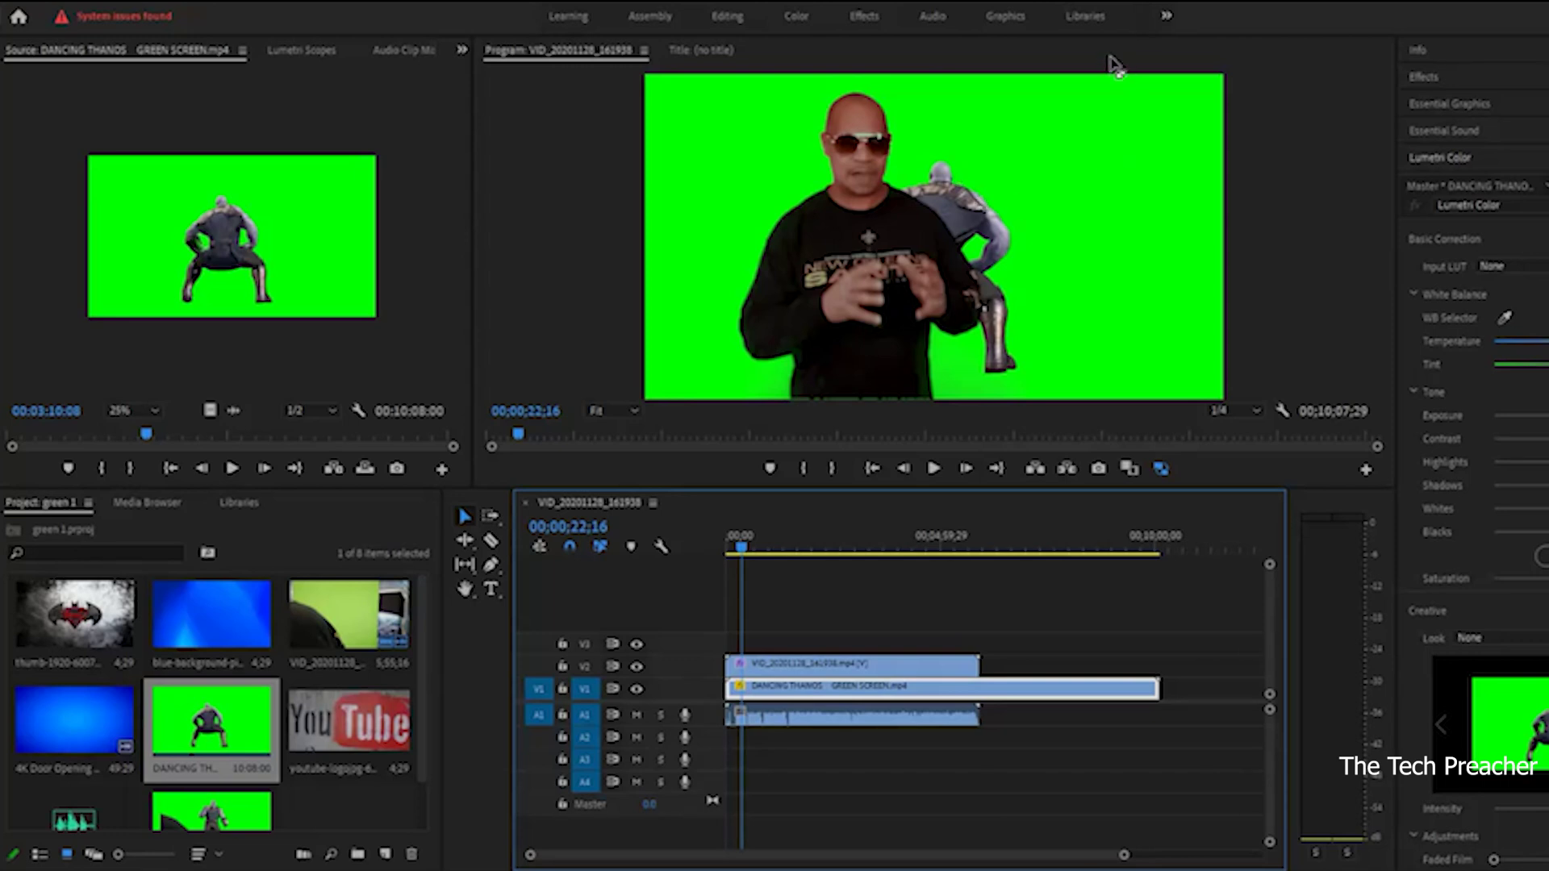
key("ctrl+s")
Apply the Ultra Key effect to the dancing Thanos clip and show the Effect Controls
left_click(1425, 78)
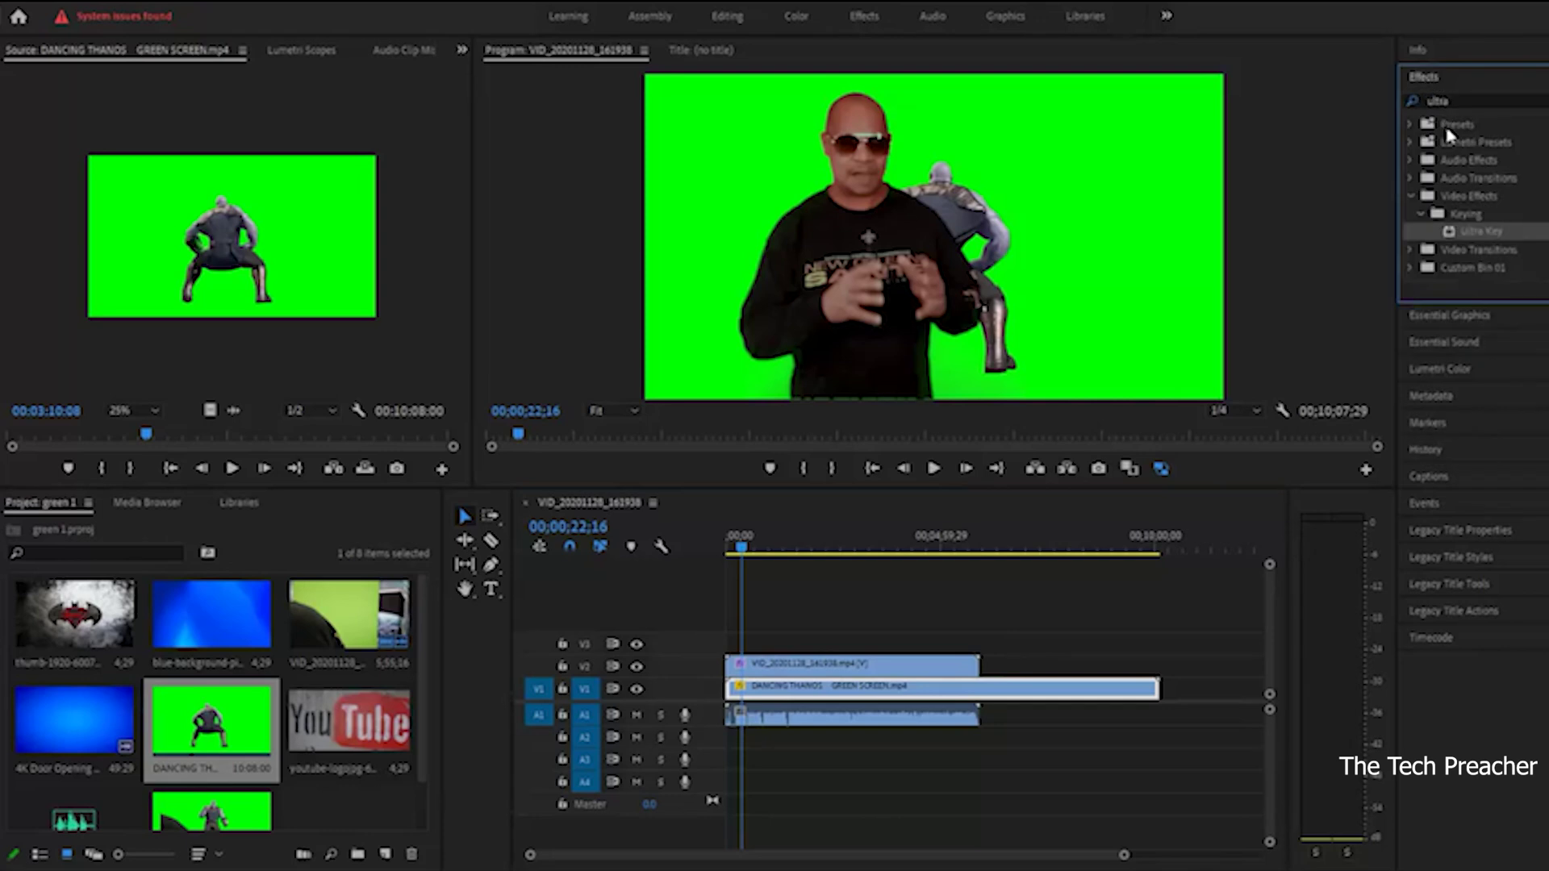
left_click_drag(1473, 236, 871, 697)
left_click(462, 50)
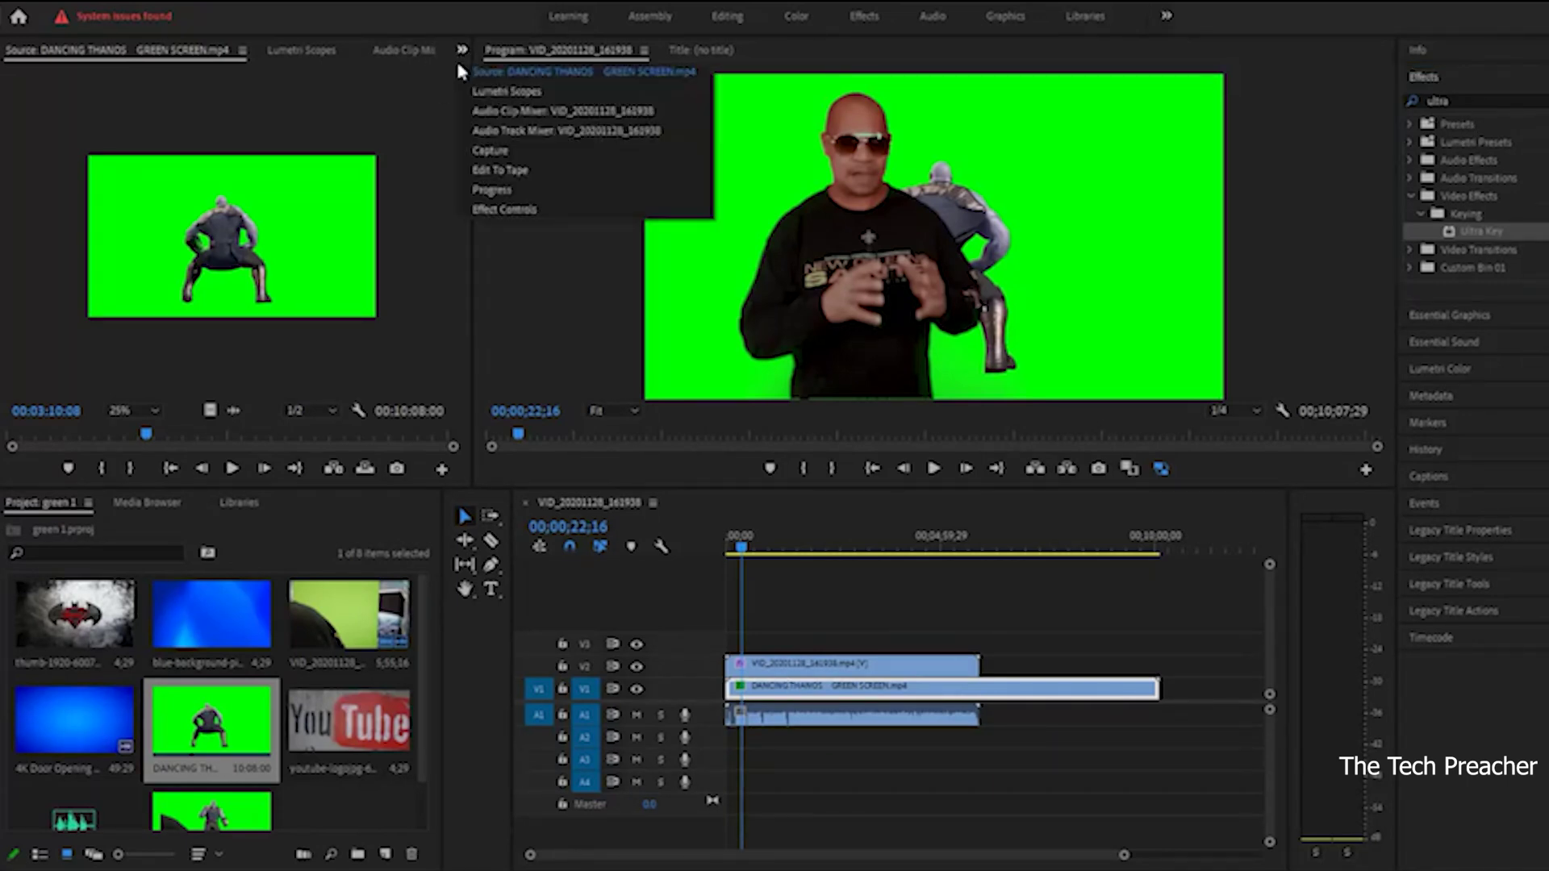
left_click(504, 209)
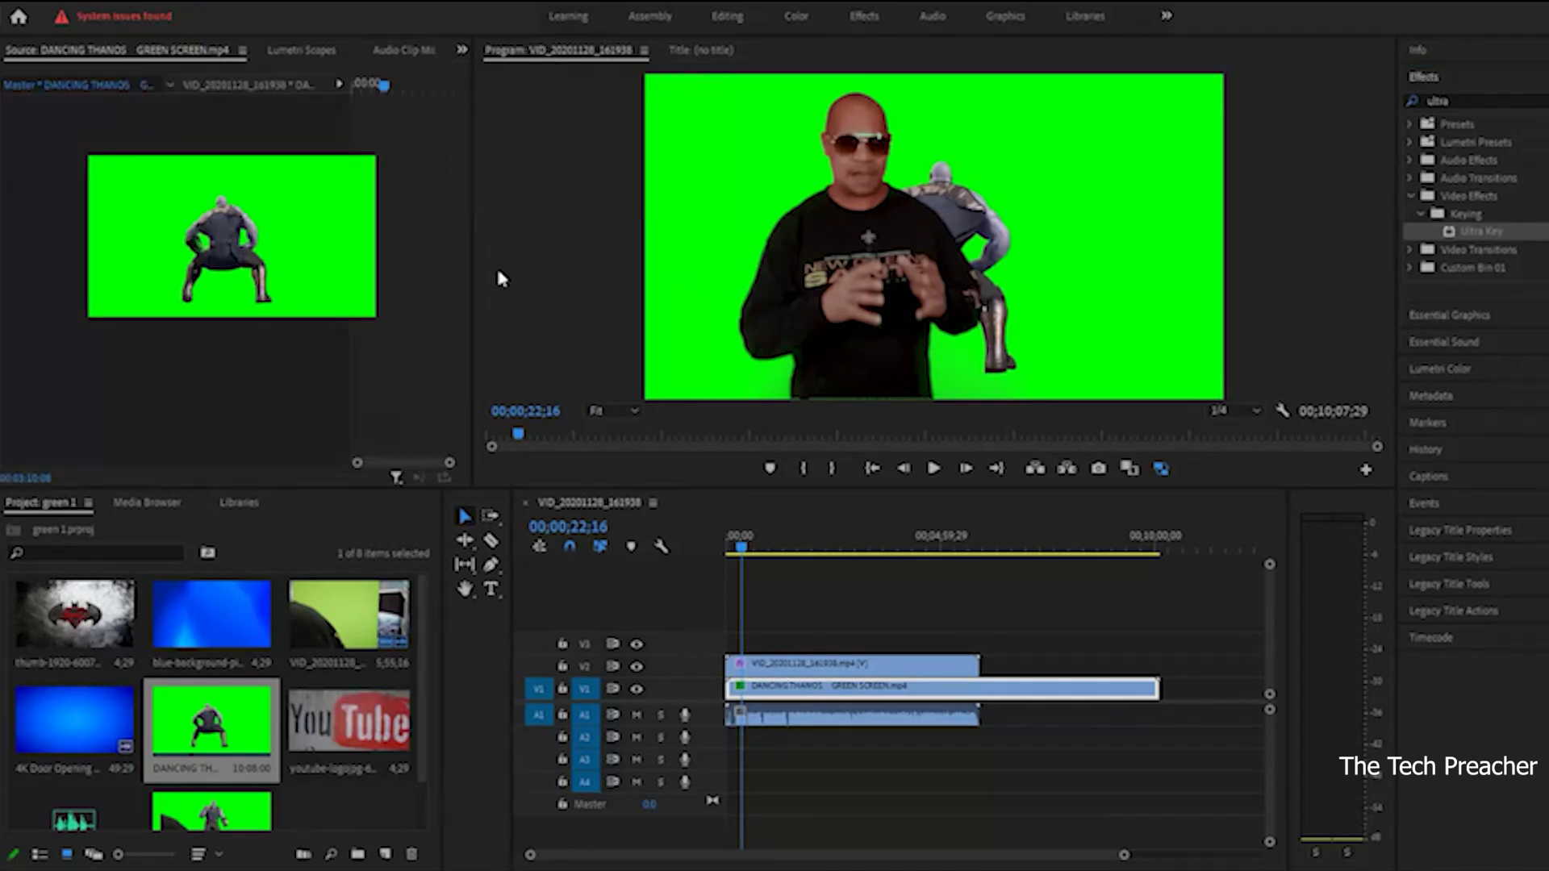
Sample the green behind Thanos as the Ultra Key key color to remove that clip's background
left_click(838, 698)
left_click_drag(464, 262, 456, 435)
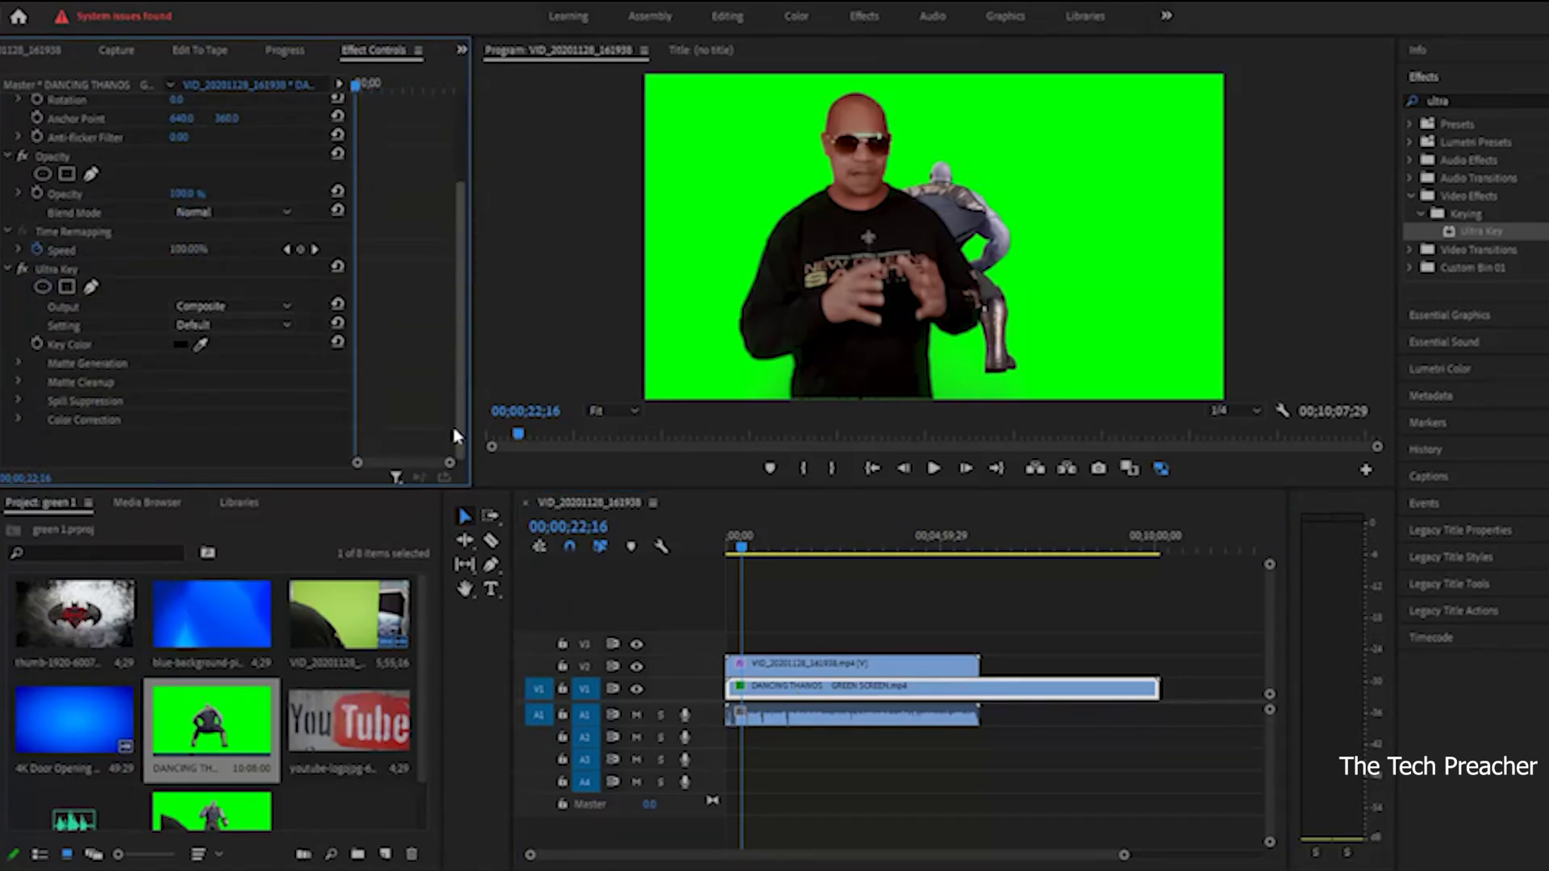
left_click(200, 346)
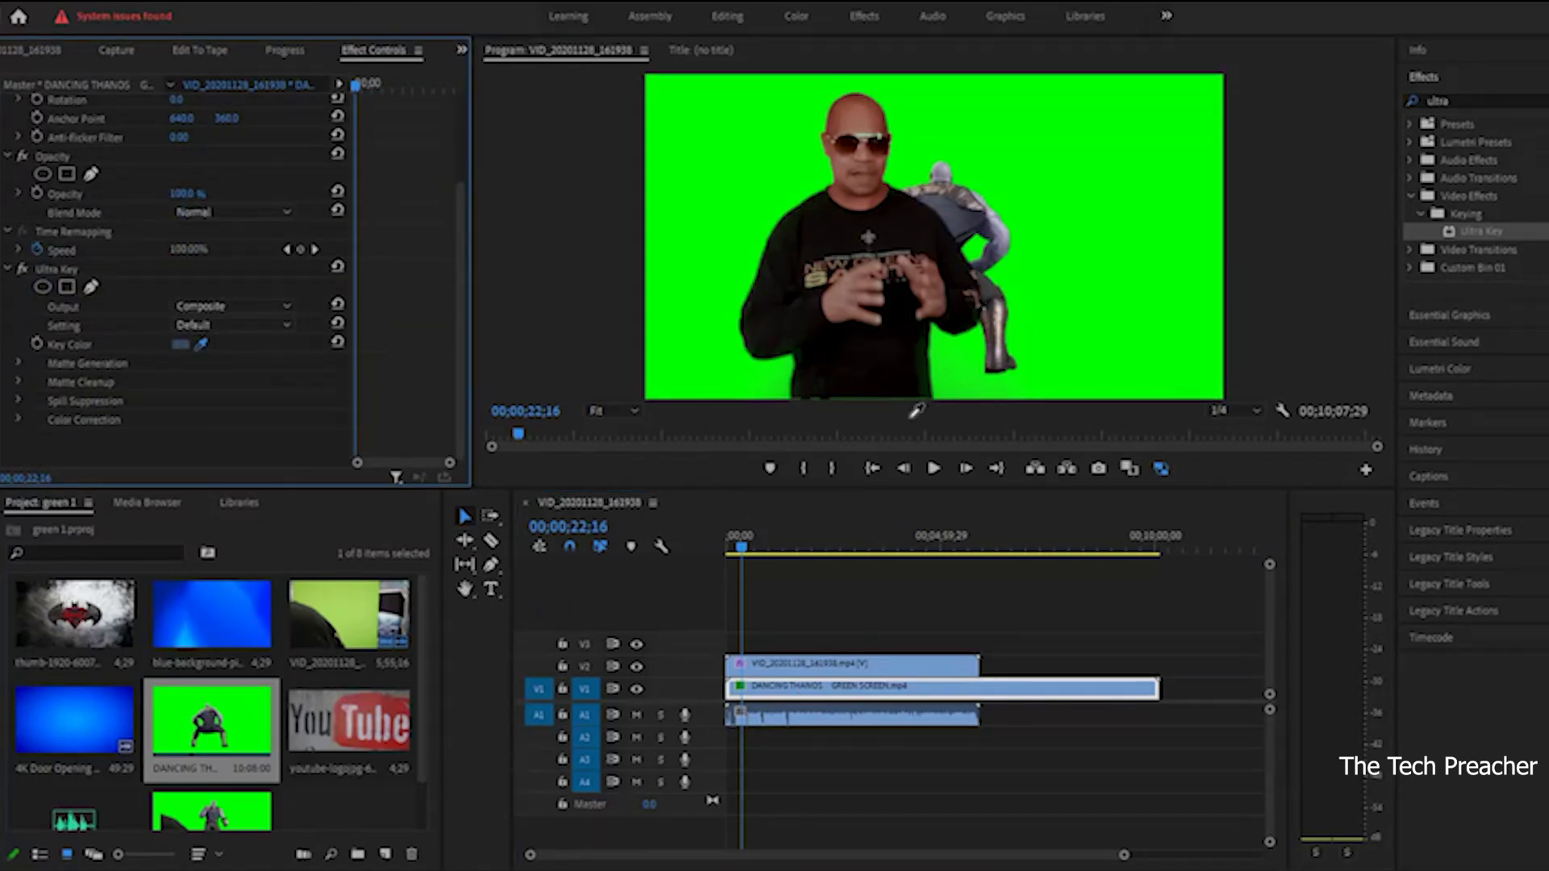
left_click(1020, 149)
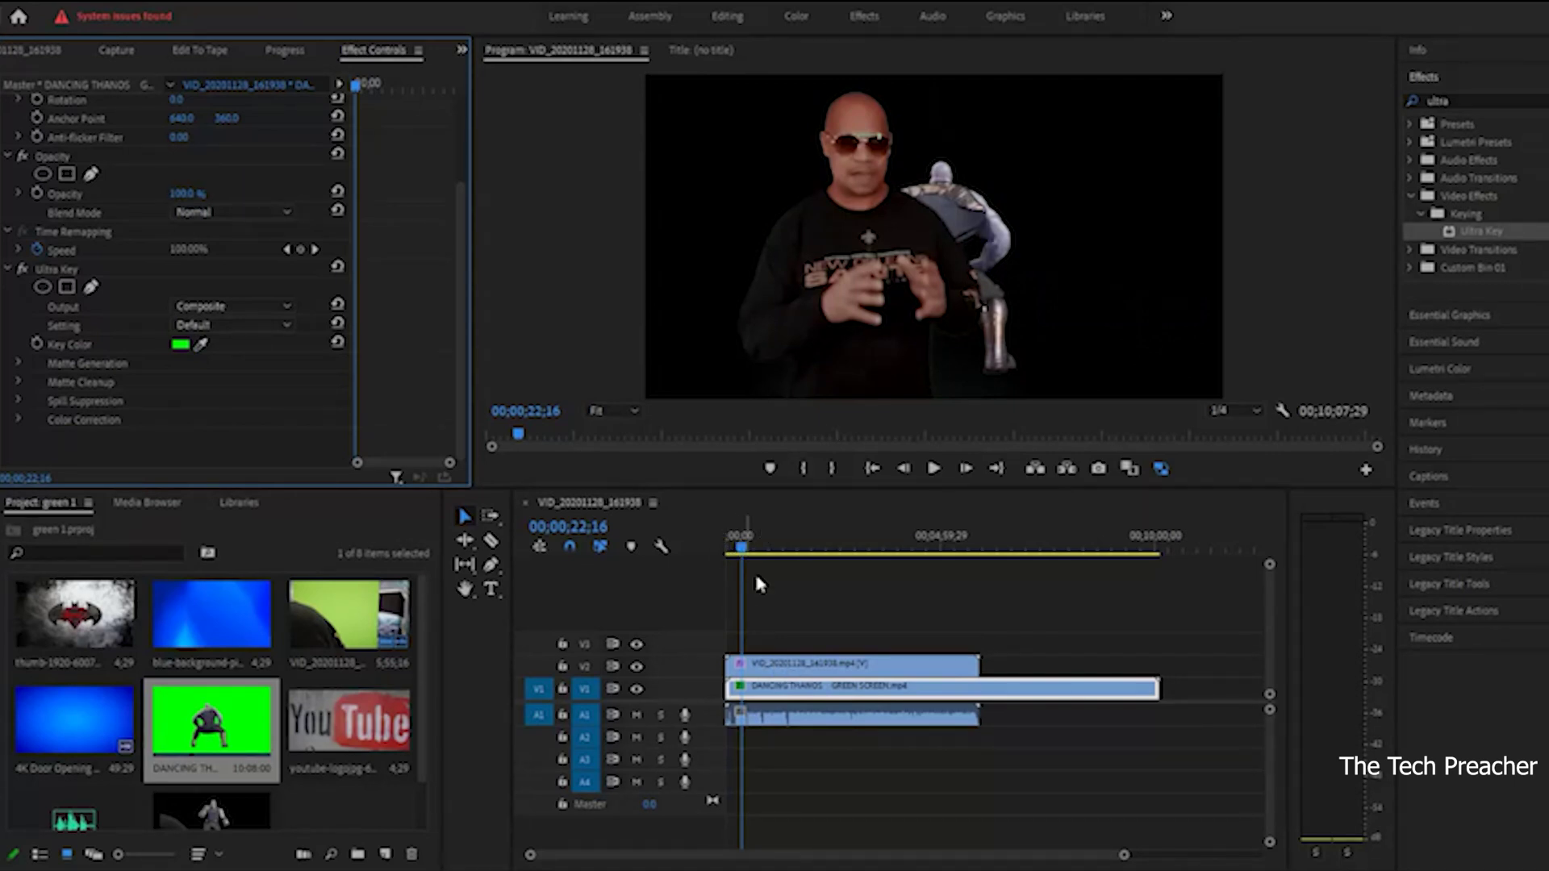
Move the presenter clip to V3 and the Thanos clip to V2, then place the thumb-1920-600712.jpg picture on V1 at the sequence start
left_click(806, 665)
mouse_move(805, 652)
left_mouse_down()
mouse_move(804, 690)
mouse_move(805, 667)
left_mouse_up()
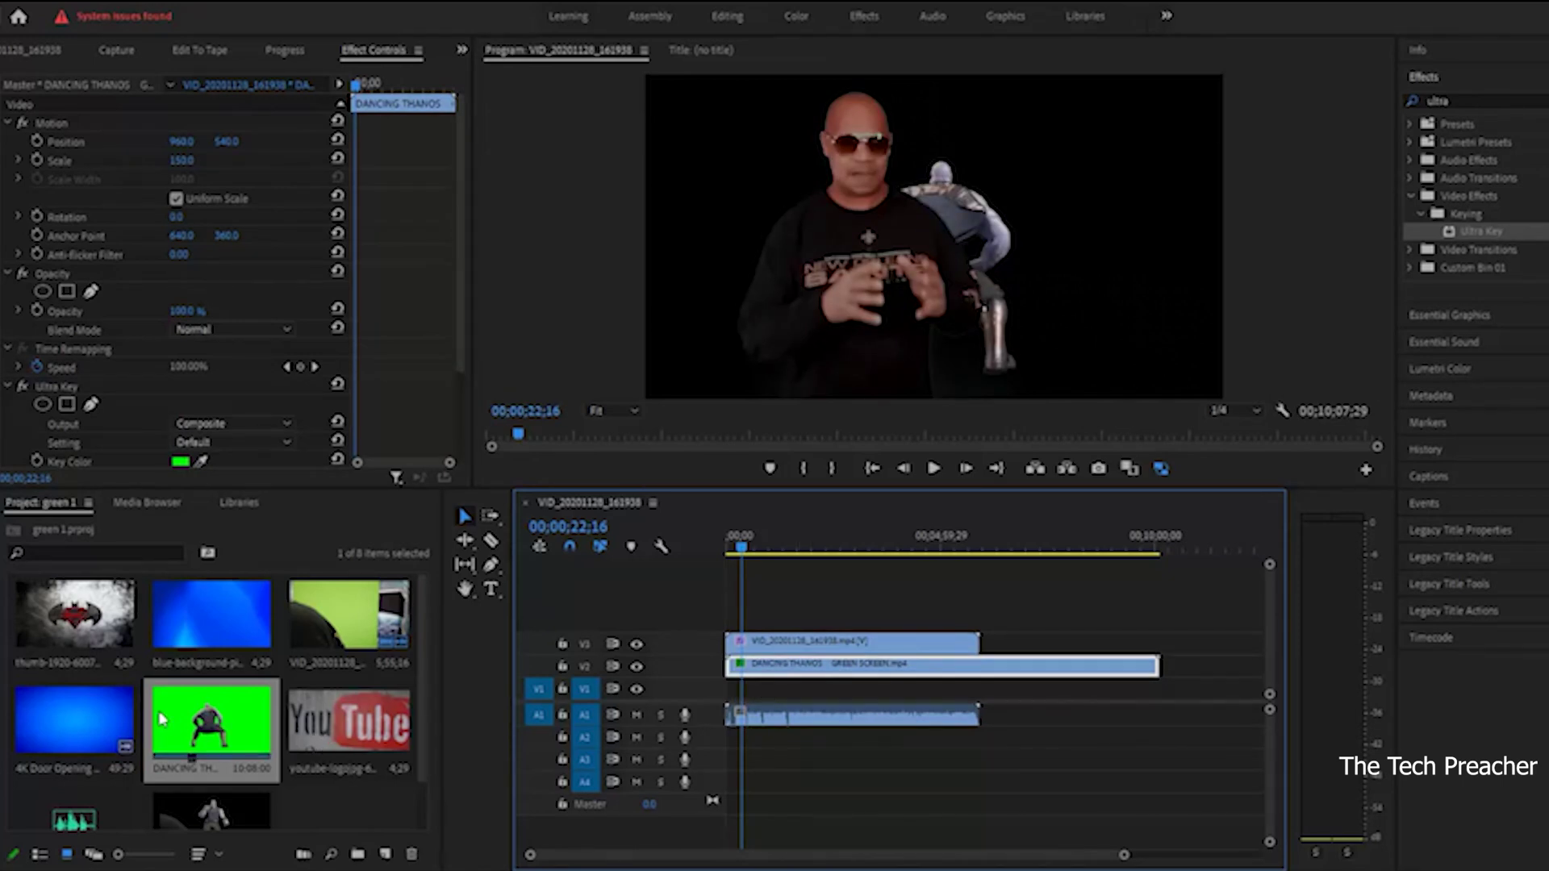
left_click(227, 636)
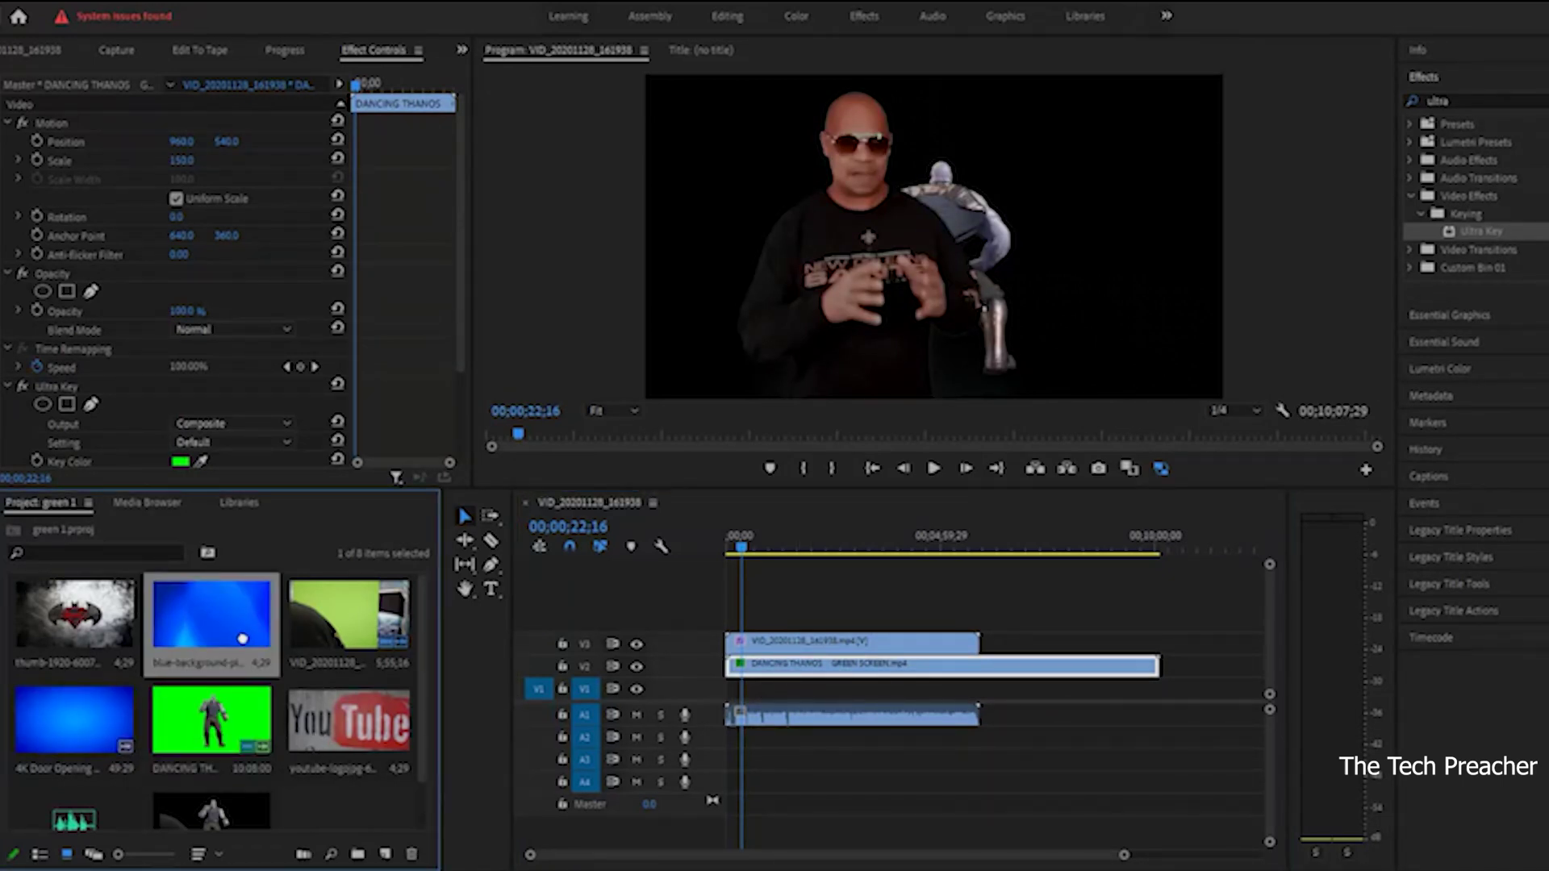
left_click_drag(83, 622, 734, 688)
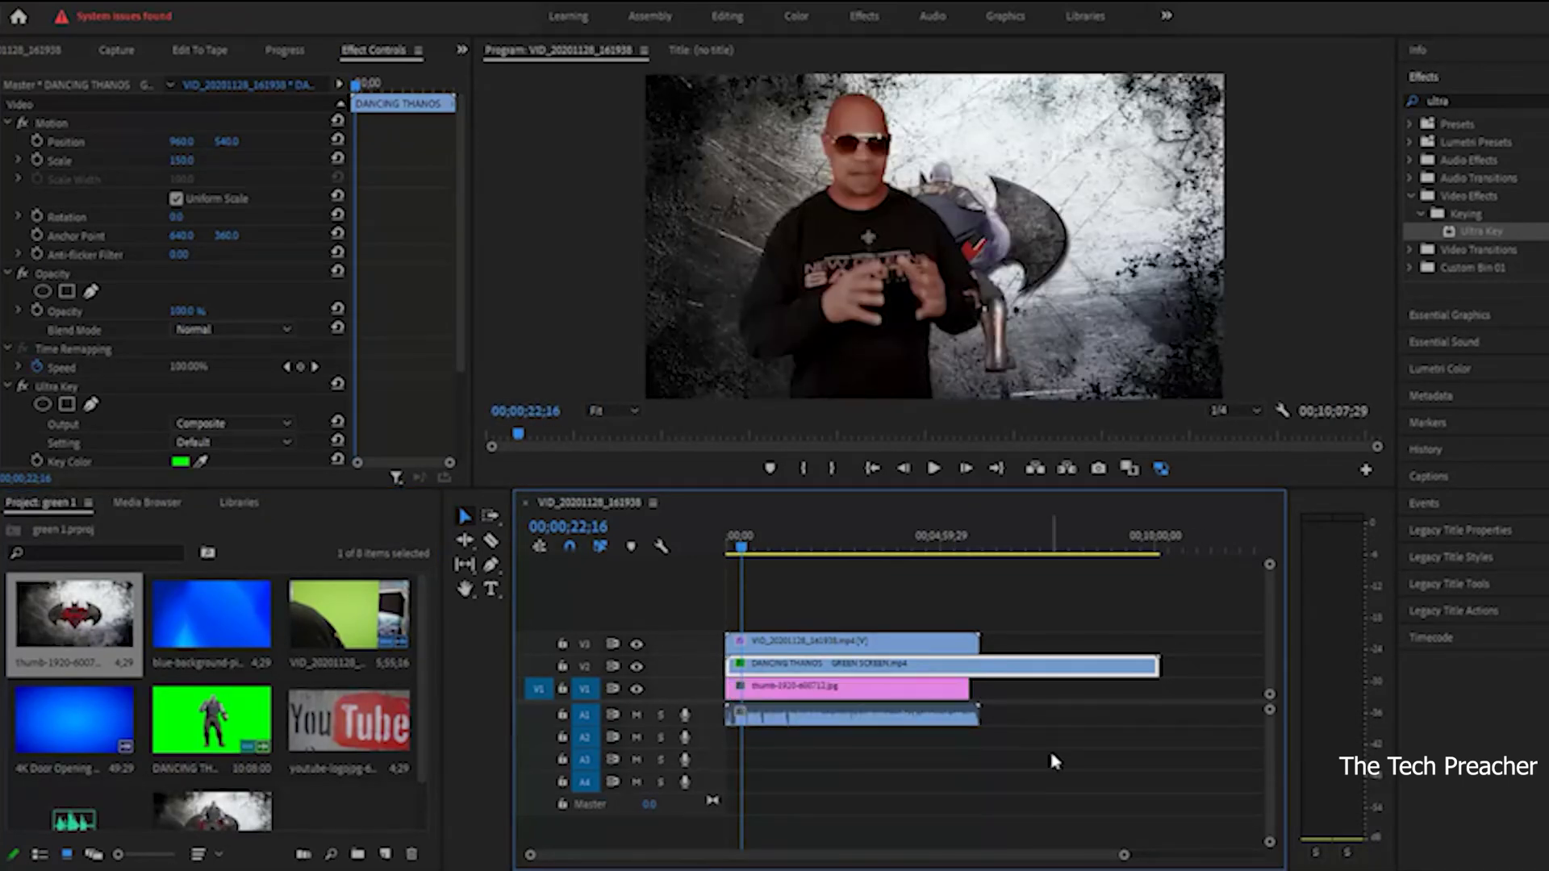
Set the presenter clip's horizontal position to 631, and the Thanos clip's position to 1419, 521 with scale 177
left_click(797, 643)
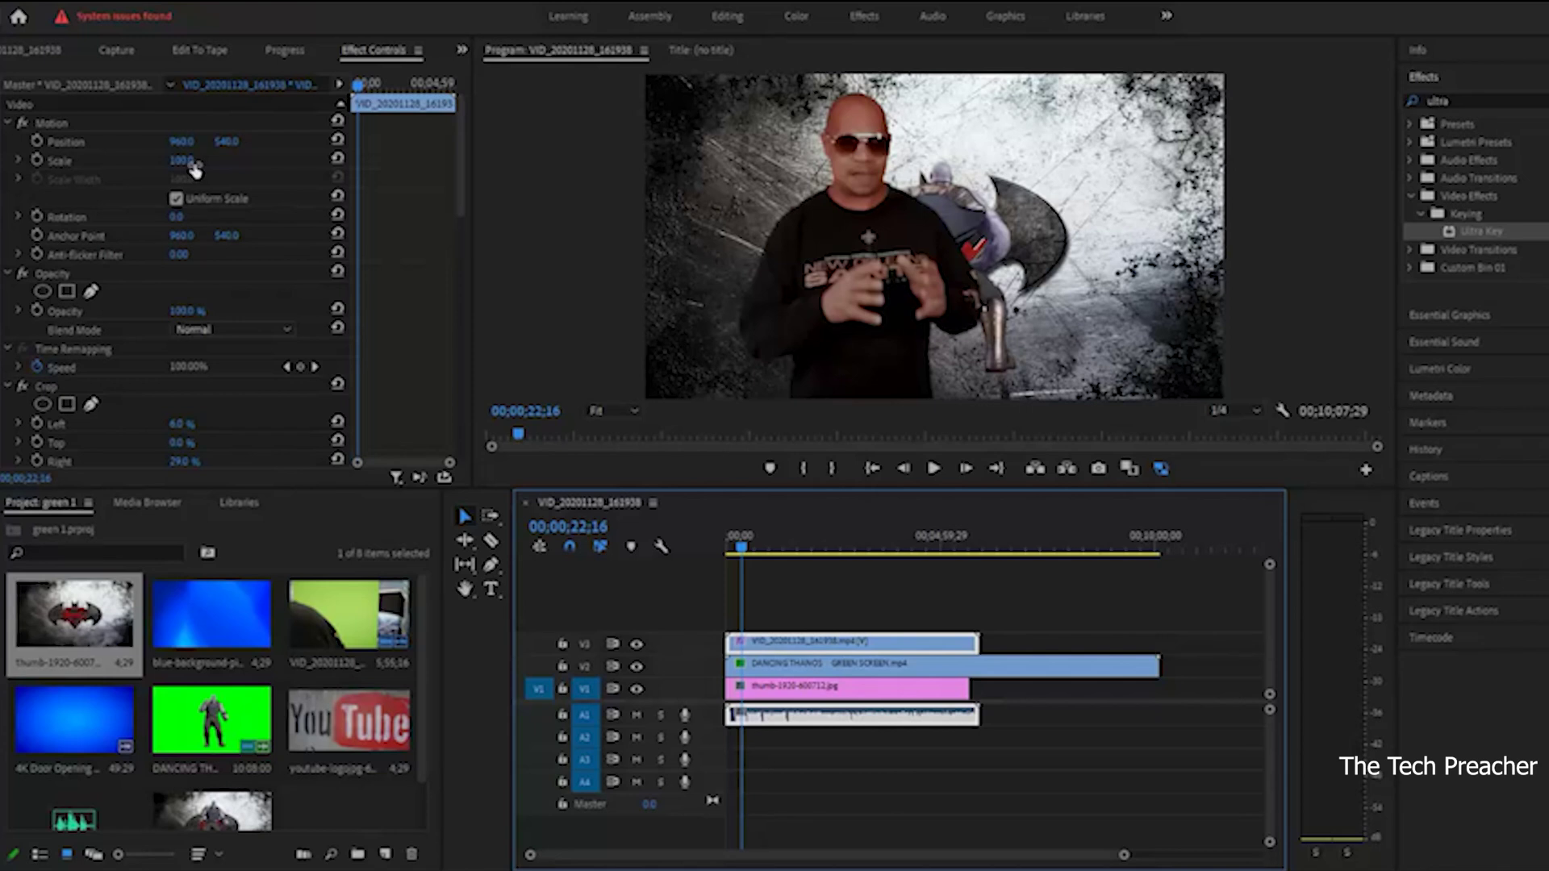
left_click_drag(186, 150, 191, 143)
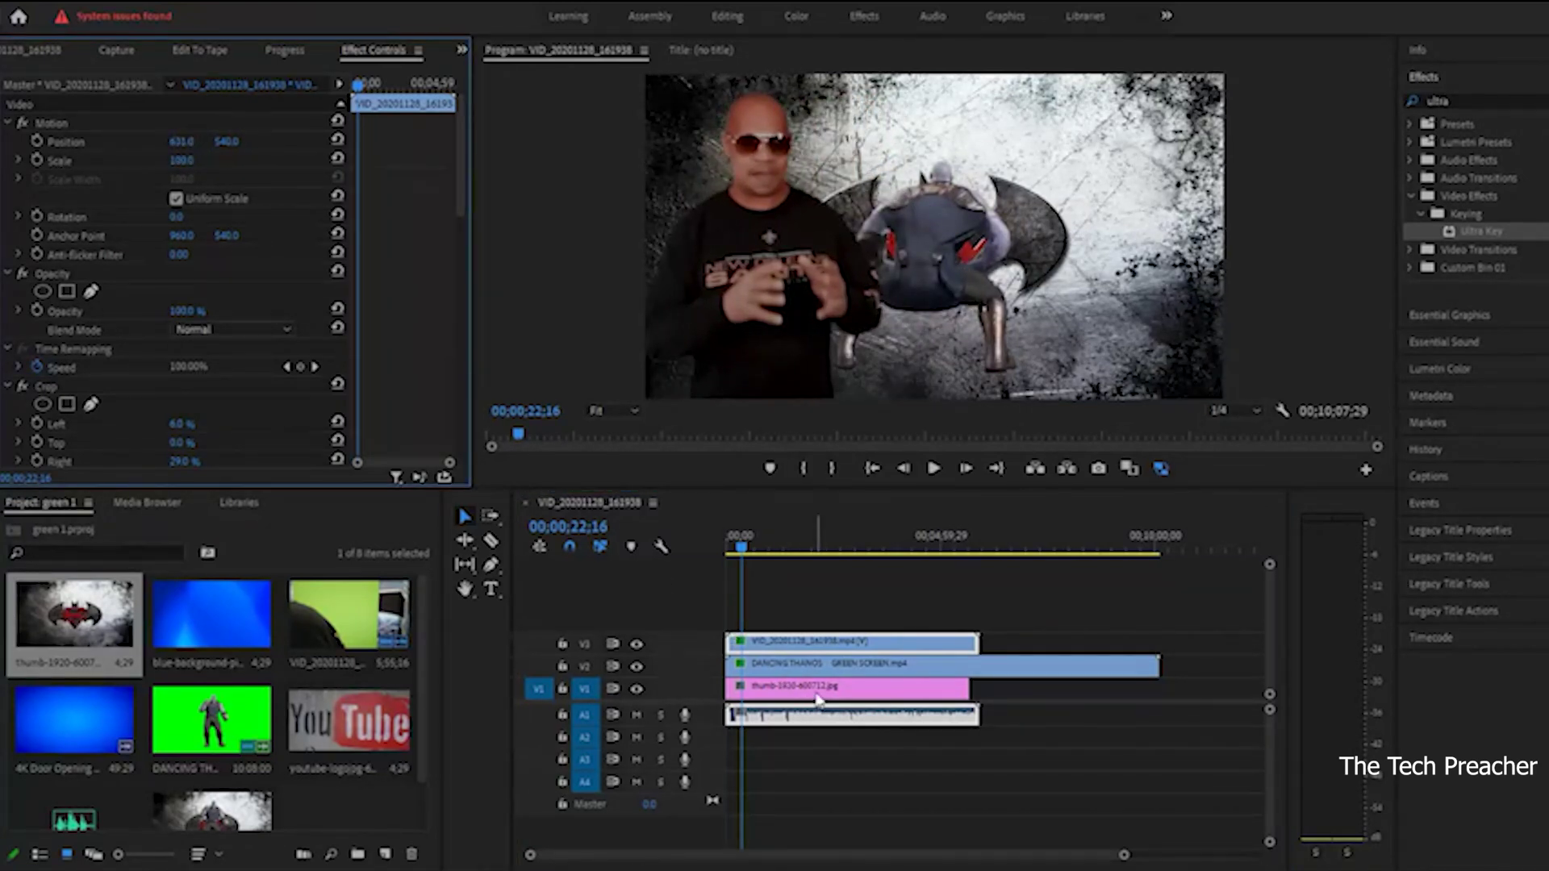
left_click(816, 665)
left_click_drag(179, 148, 228, 158)
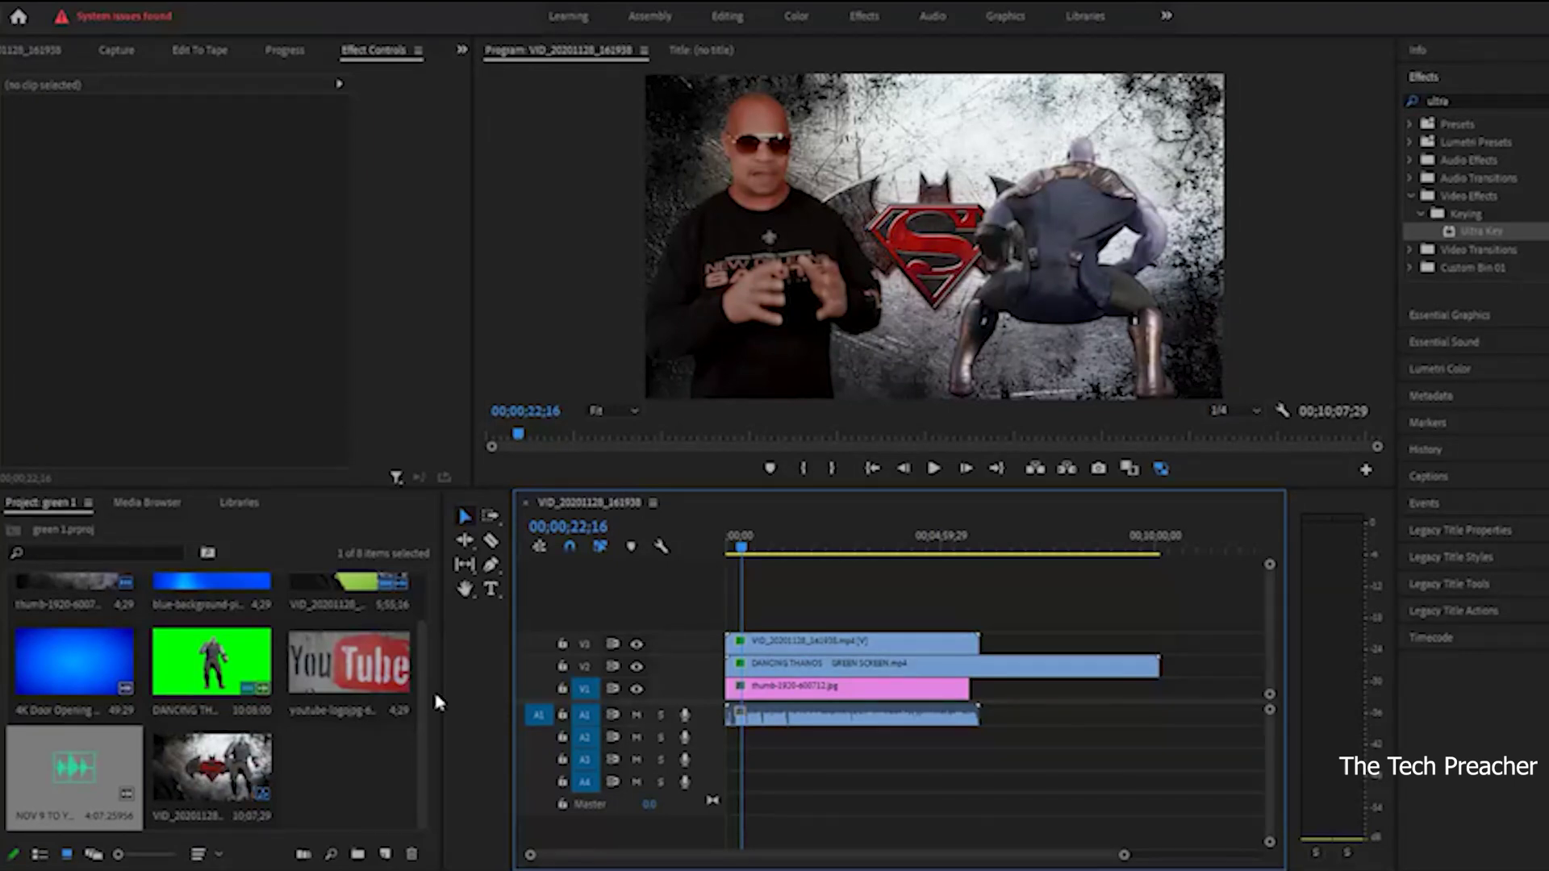
Place the NOV 9 TO YA SELF audio on track A2 at the sequence start and return the playhead to 00;00;00;00
left_click_drag(49, 776, 723, 750)
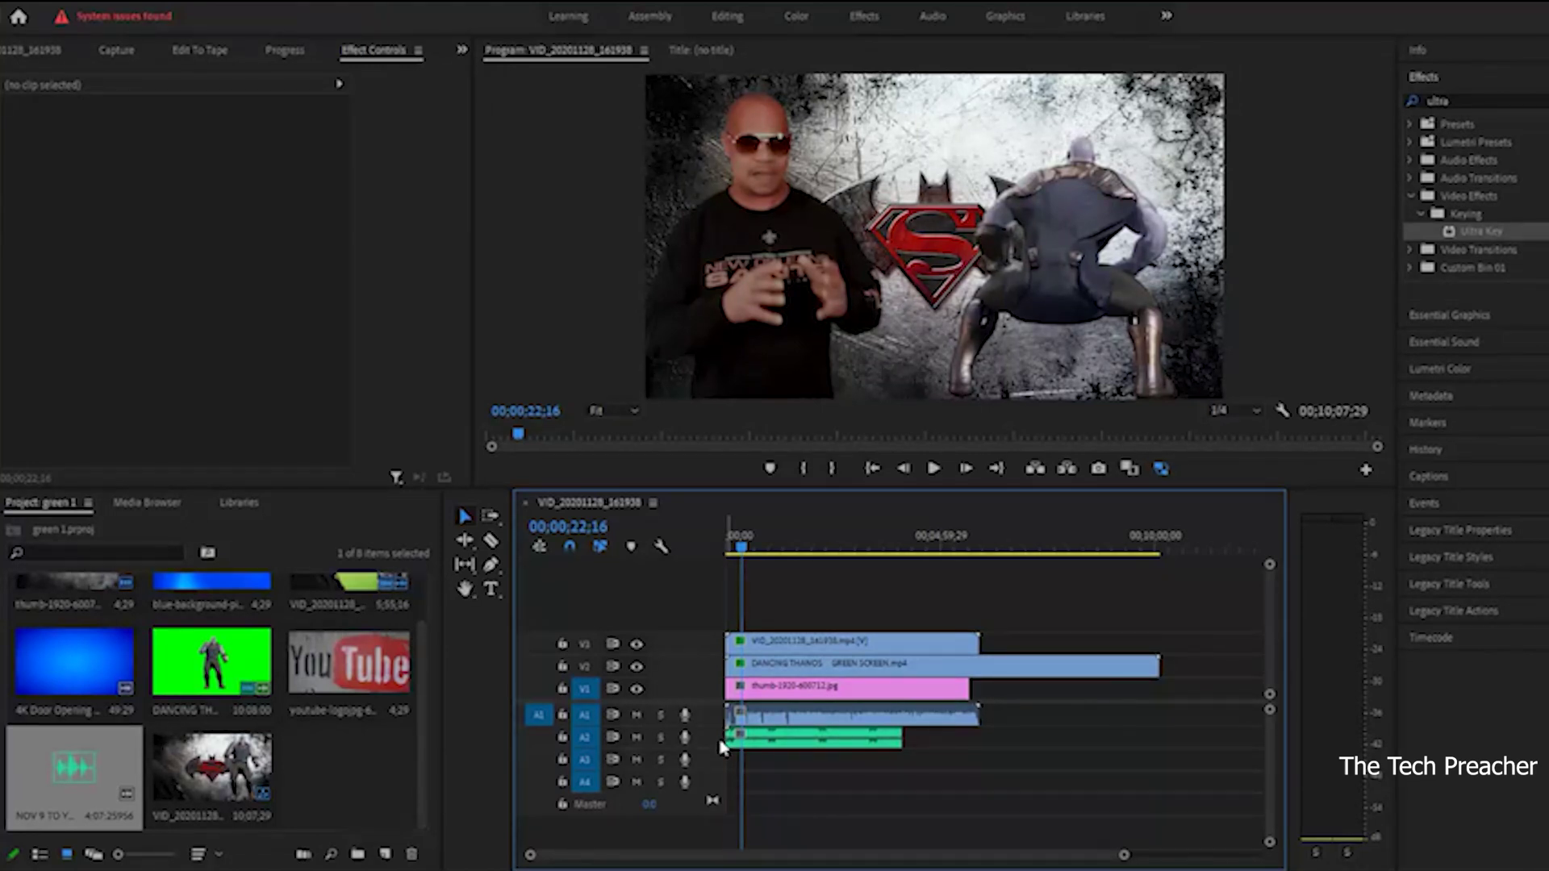
left_click(860, 693)
left_click(730, 539)
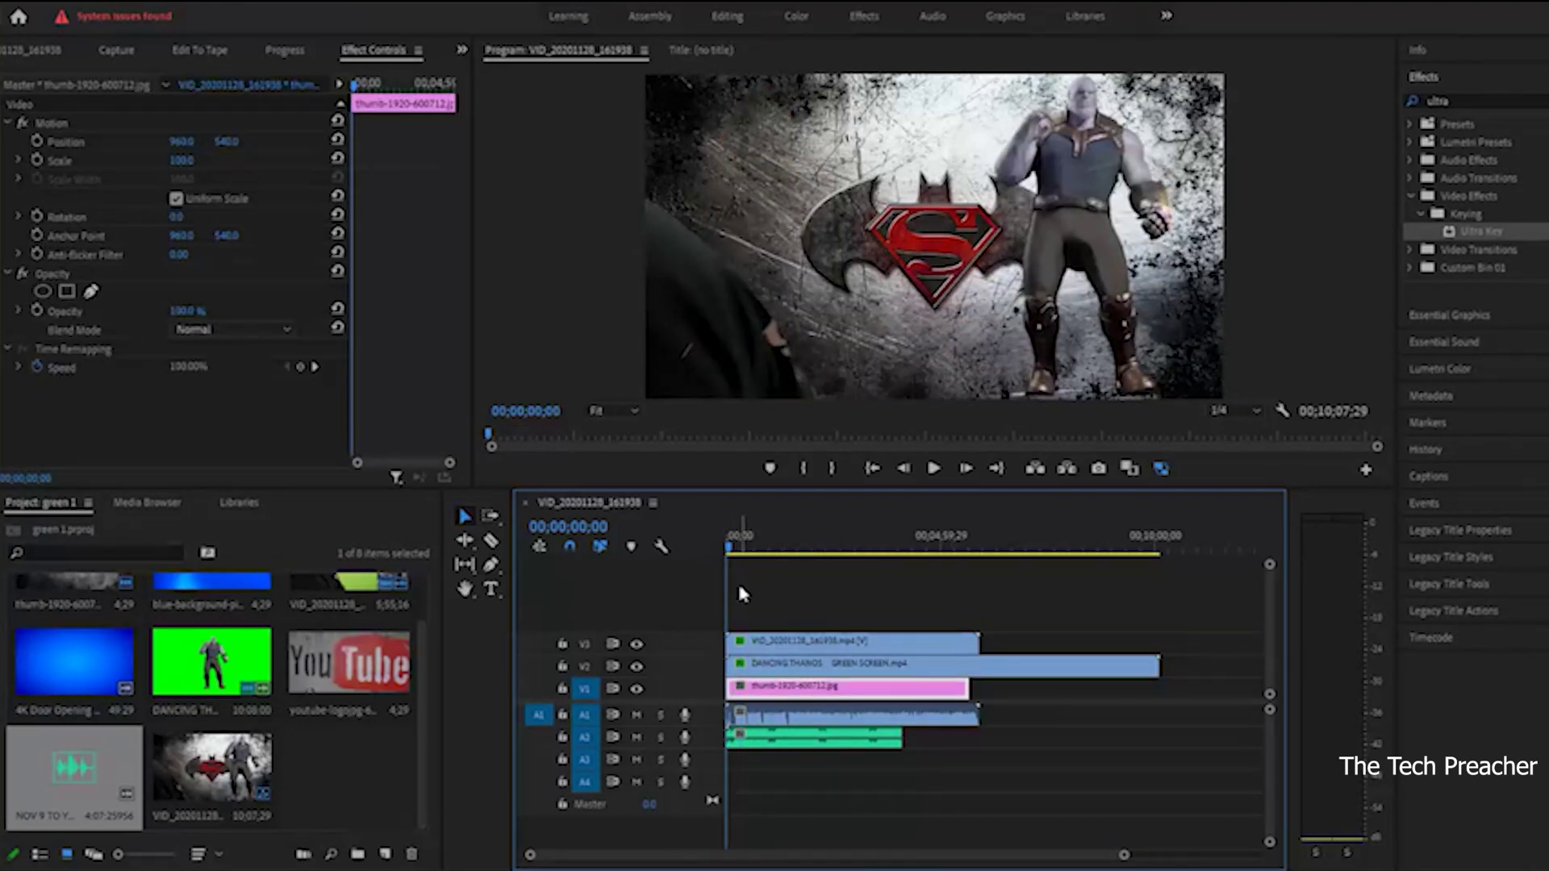
Trim the presenter clip's opening up to about 00;01;27;25 and start the remaining clip at the beginning of the sequence
key("space")
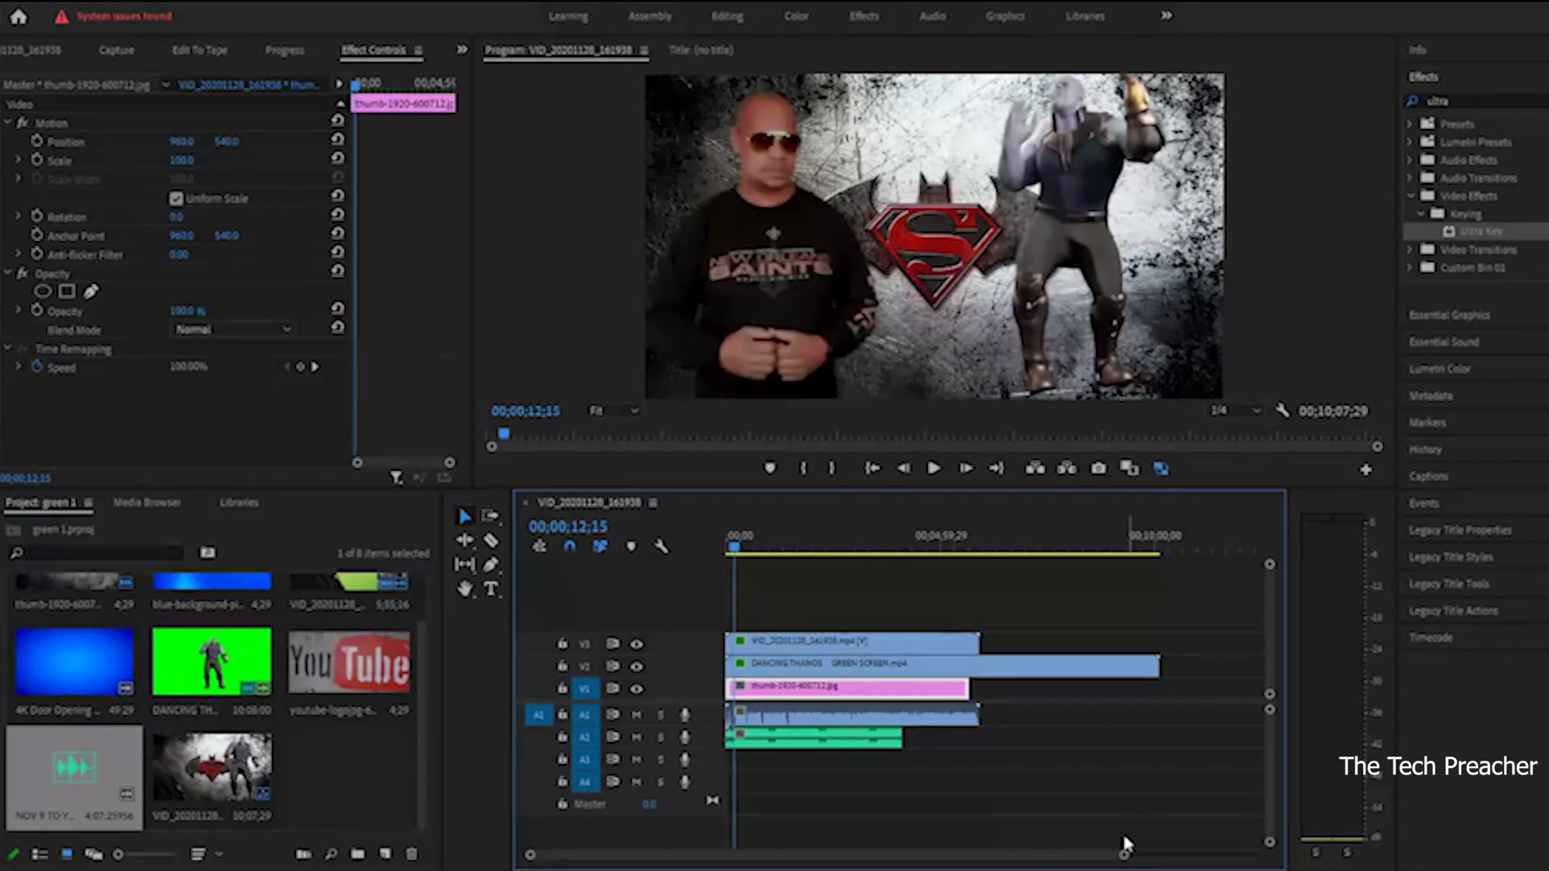
left_click_drag(1125, 859, 800, 855)
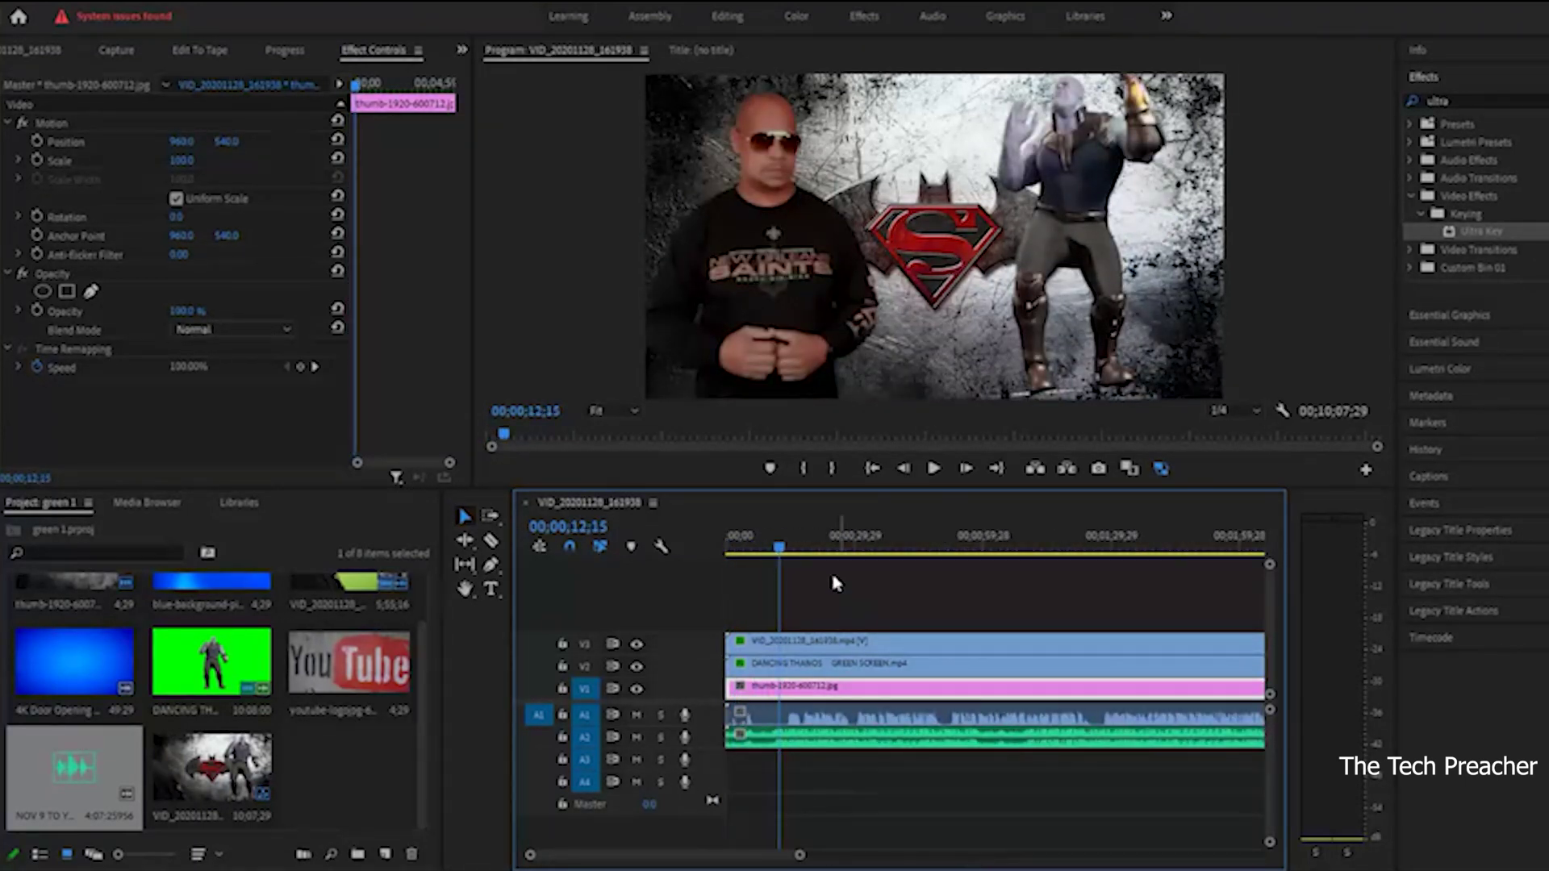
left_click_drag(779, 550, 1102, 573)
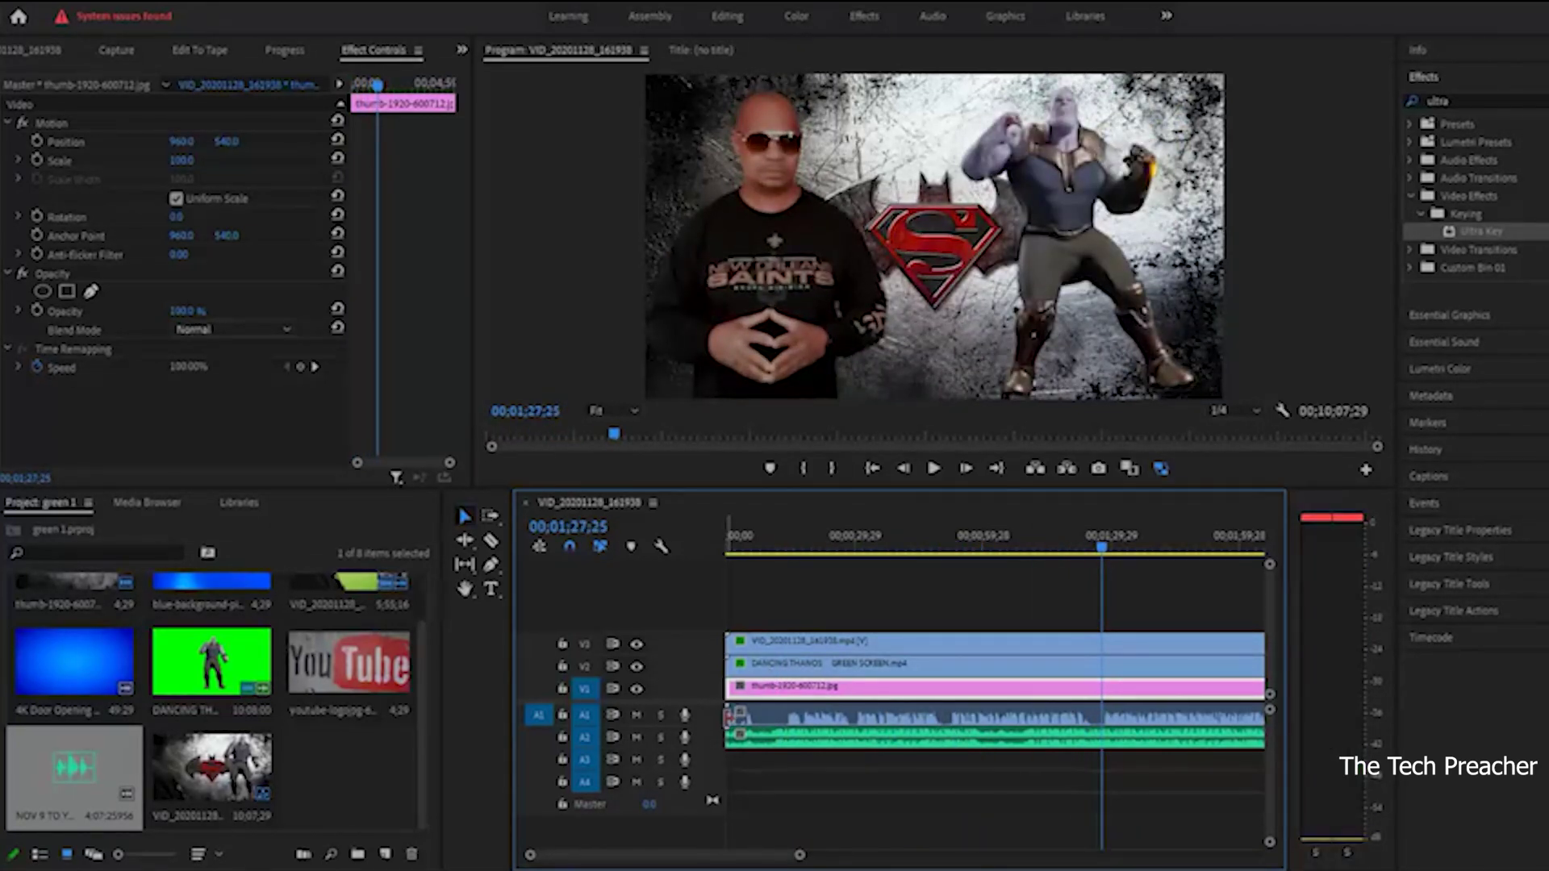
left_click_drag(734, 715, 1128, 739)
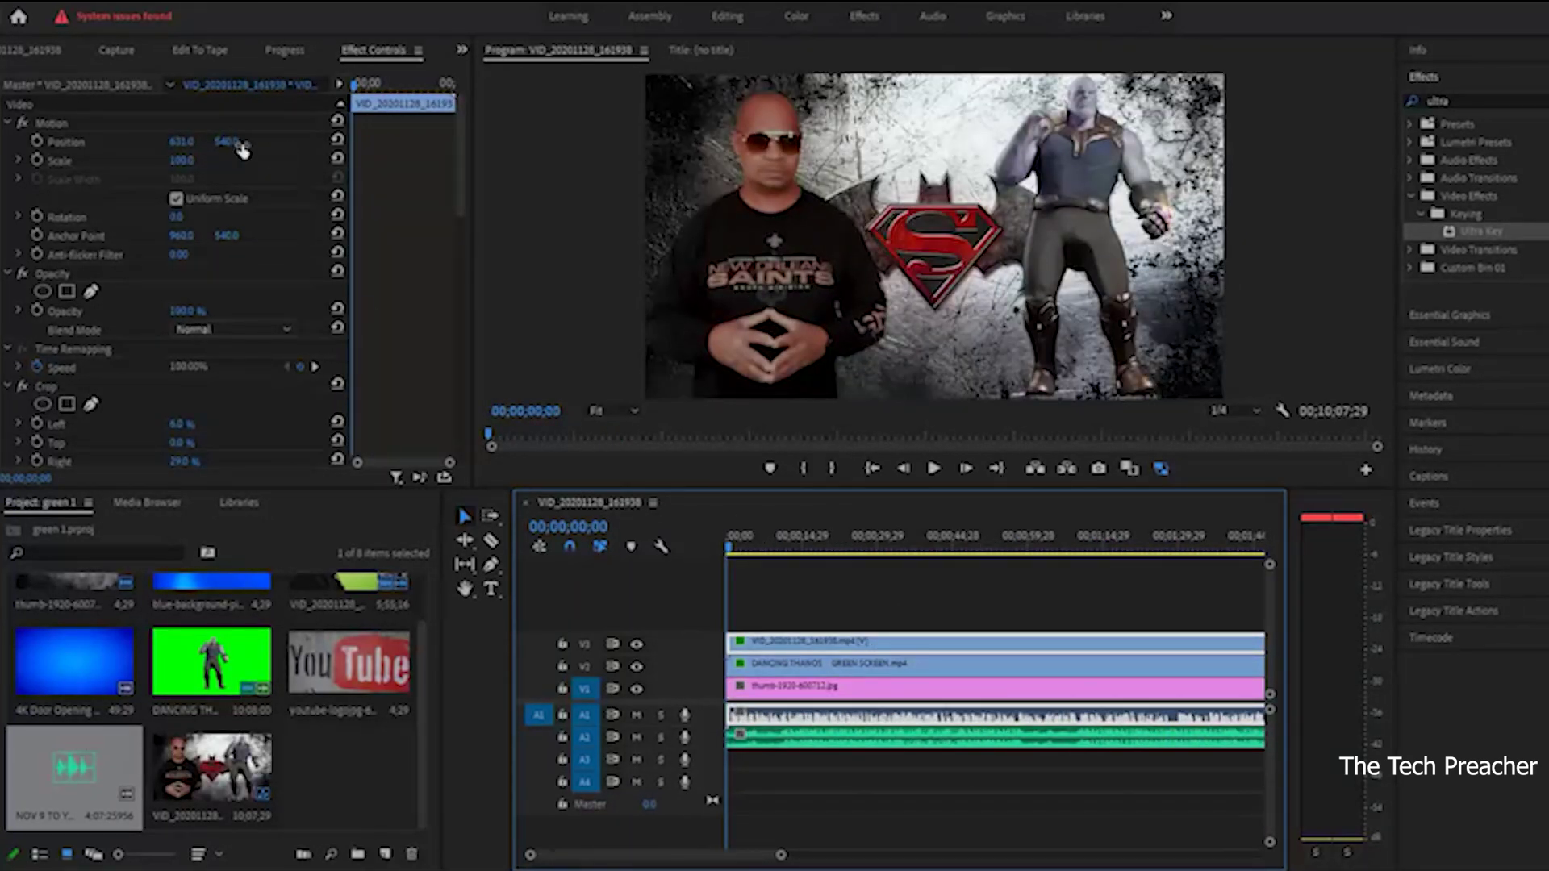
Set the vertical position of the presenter clip to 522 and of the Thanos clip to 580
left_click(234, 150)
left_click_drag(771, 323, 771, 308)
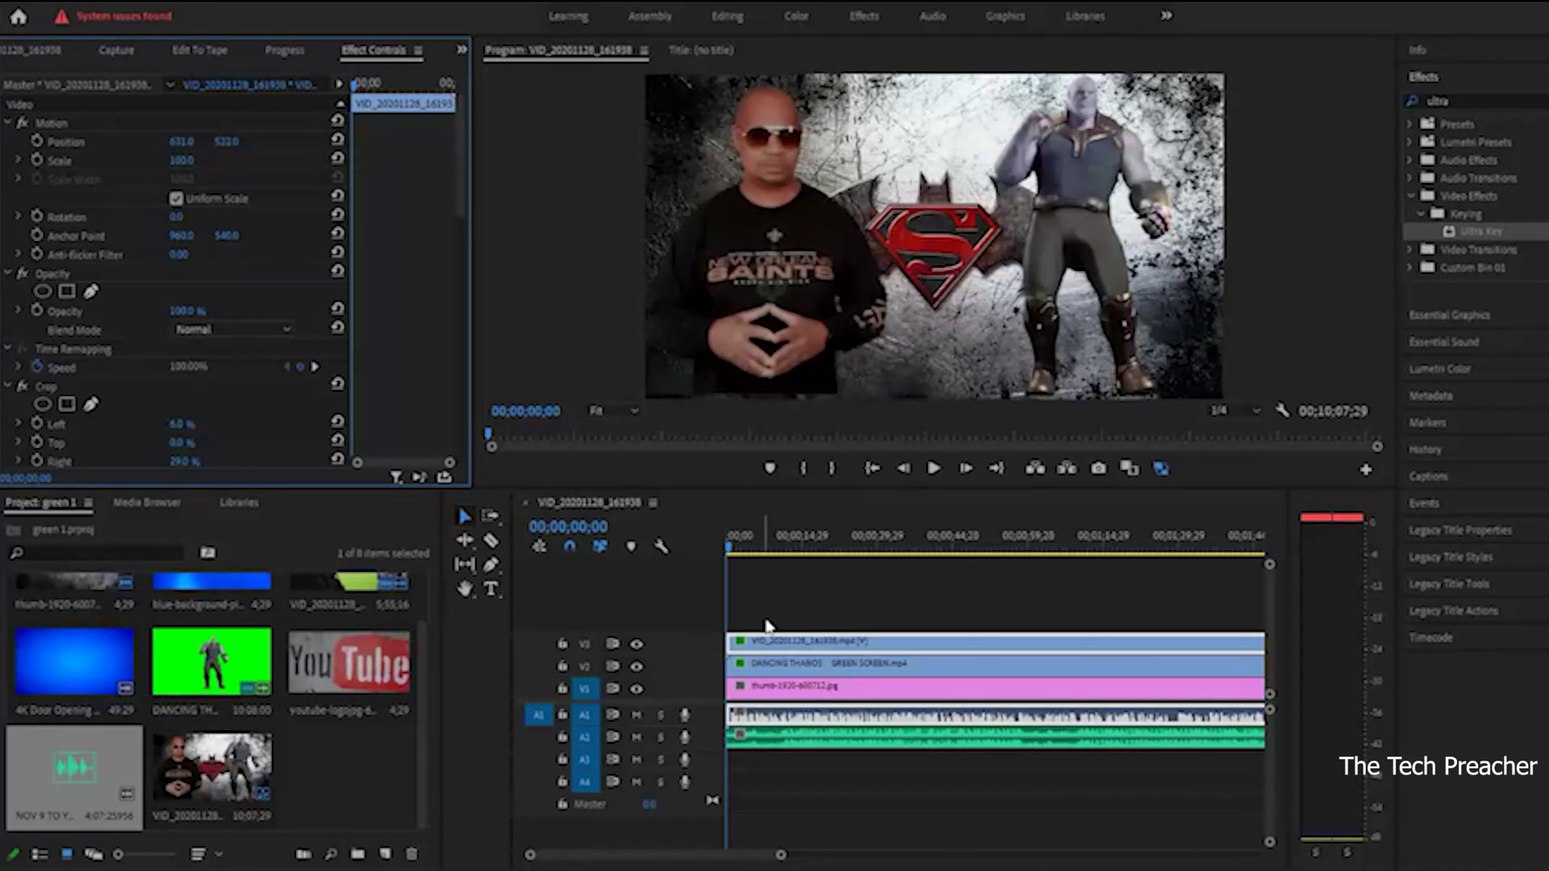
left_click(779, 670)
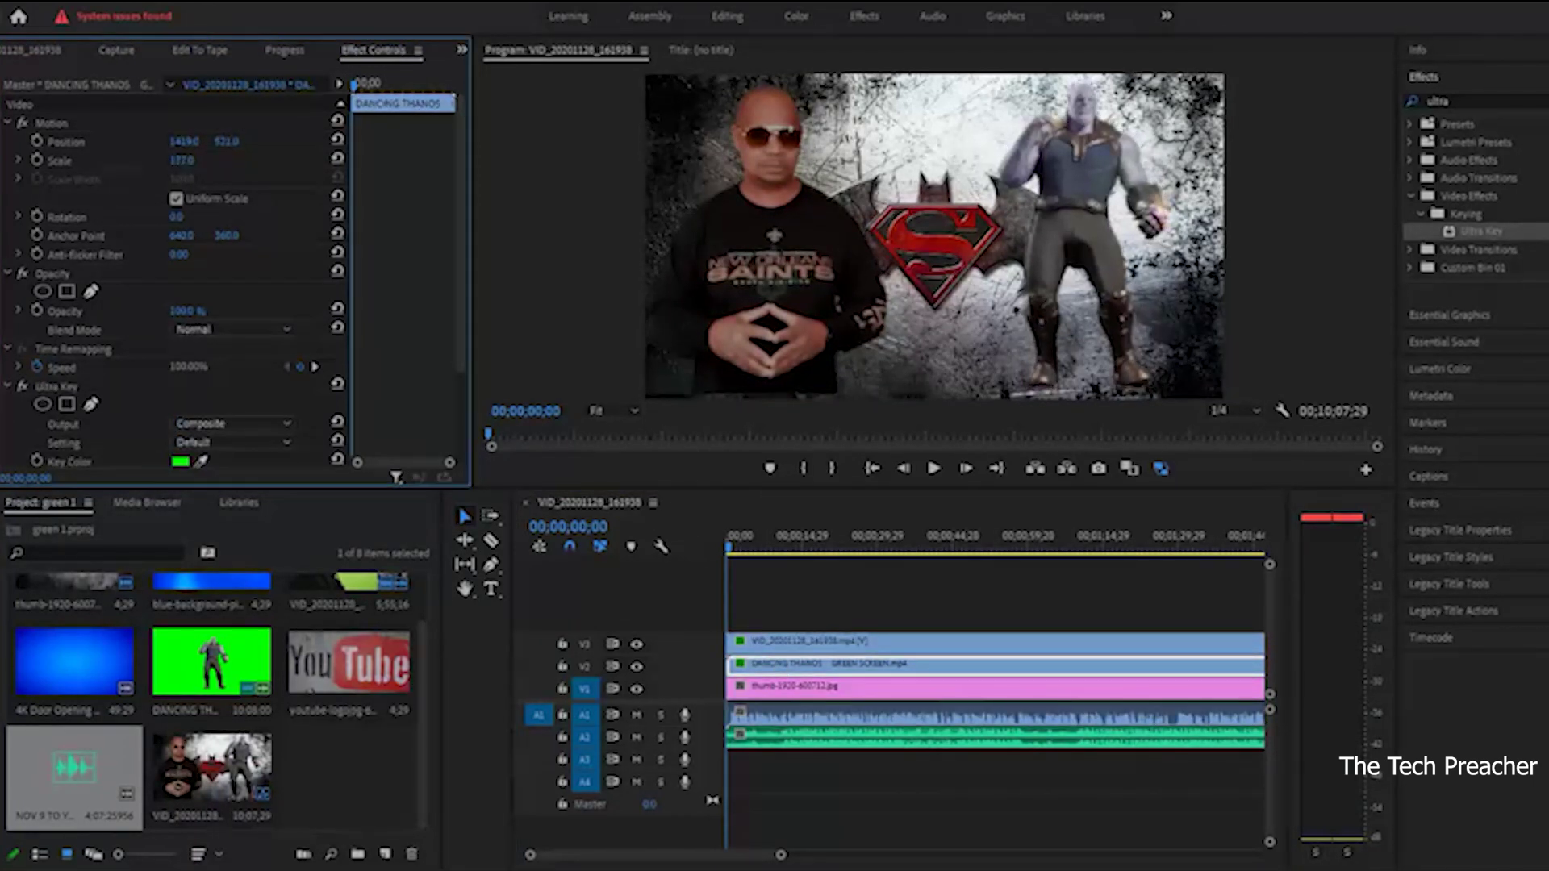
left_click_drag(226, 141, 272, 142)
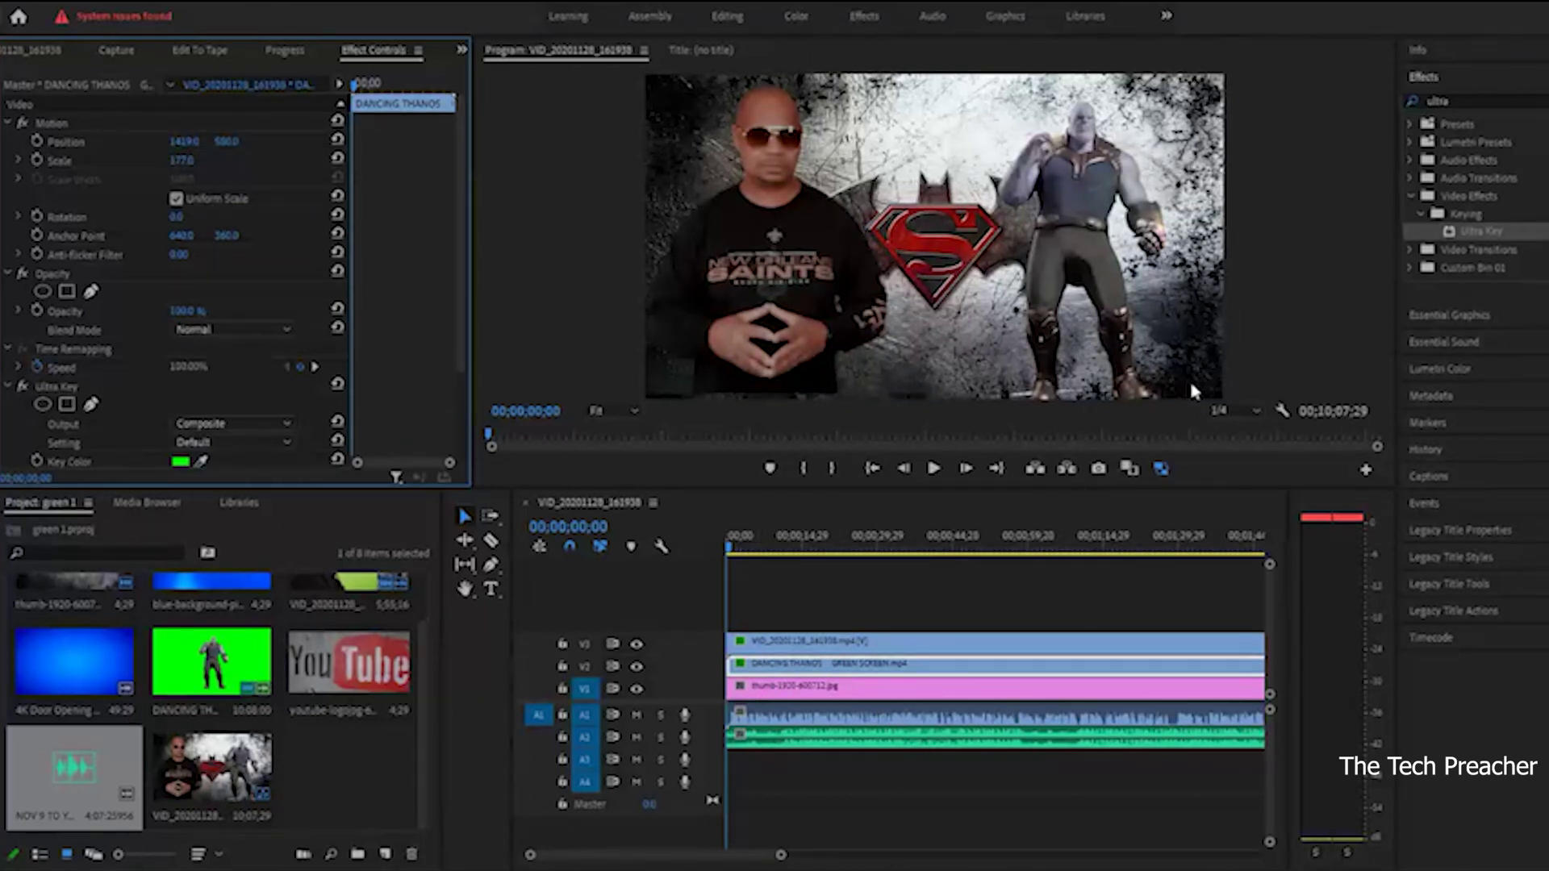
Set the volume level of the music clip on track A2 to -27 dB
left_click(790, 737)
left_click(177, 160)
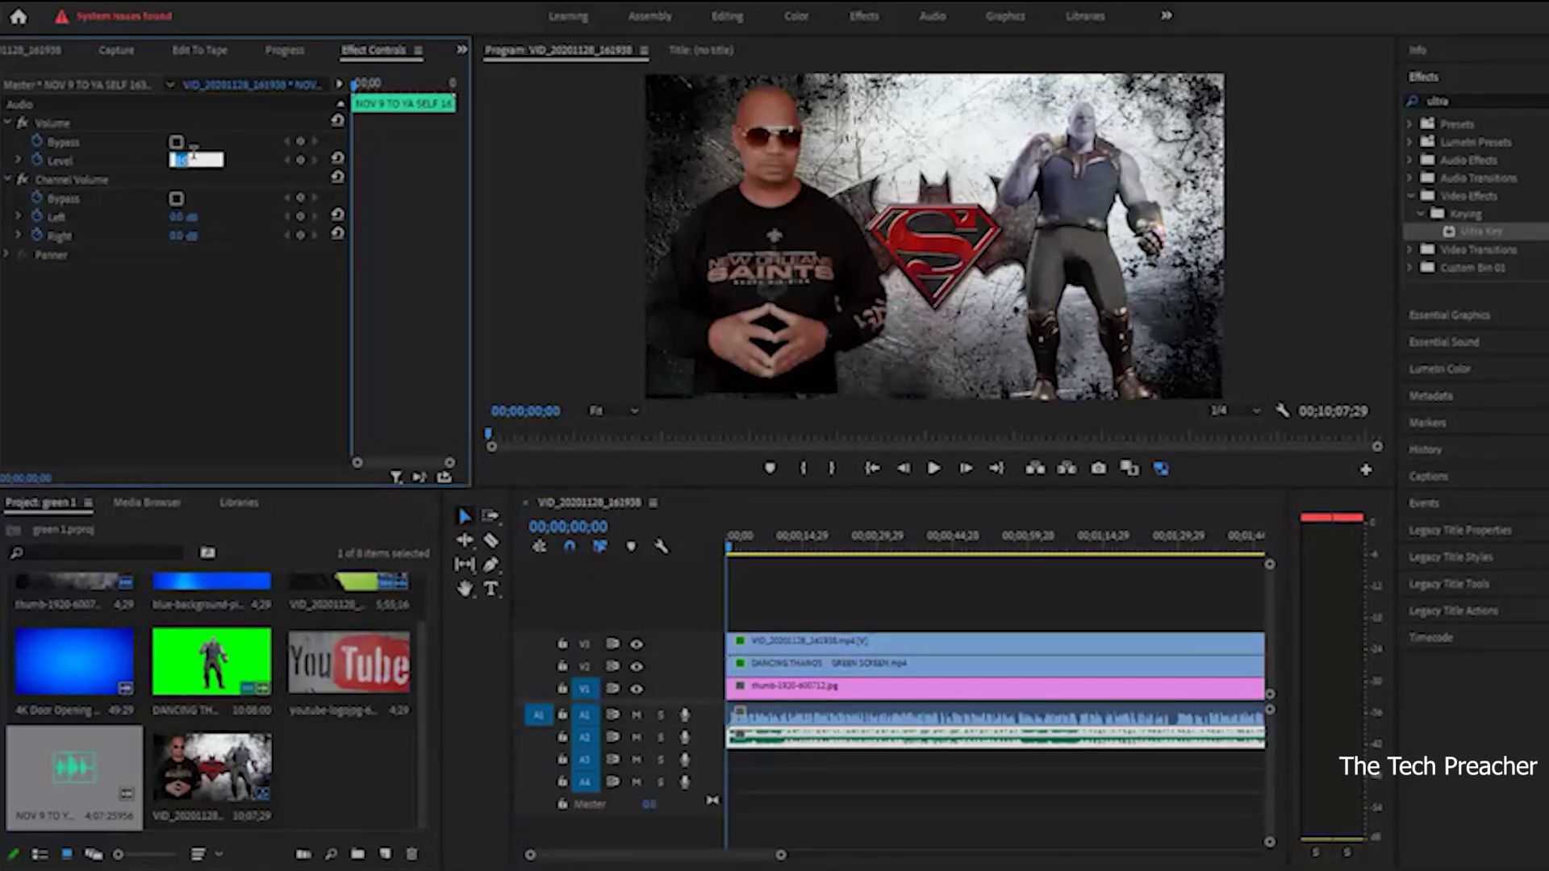
type("-27")
key("Return")
Play back the composite to check the music balance and the presenter's framing
left_click(936, 471)
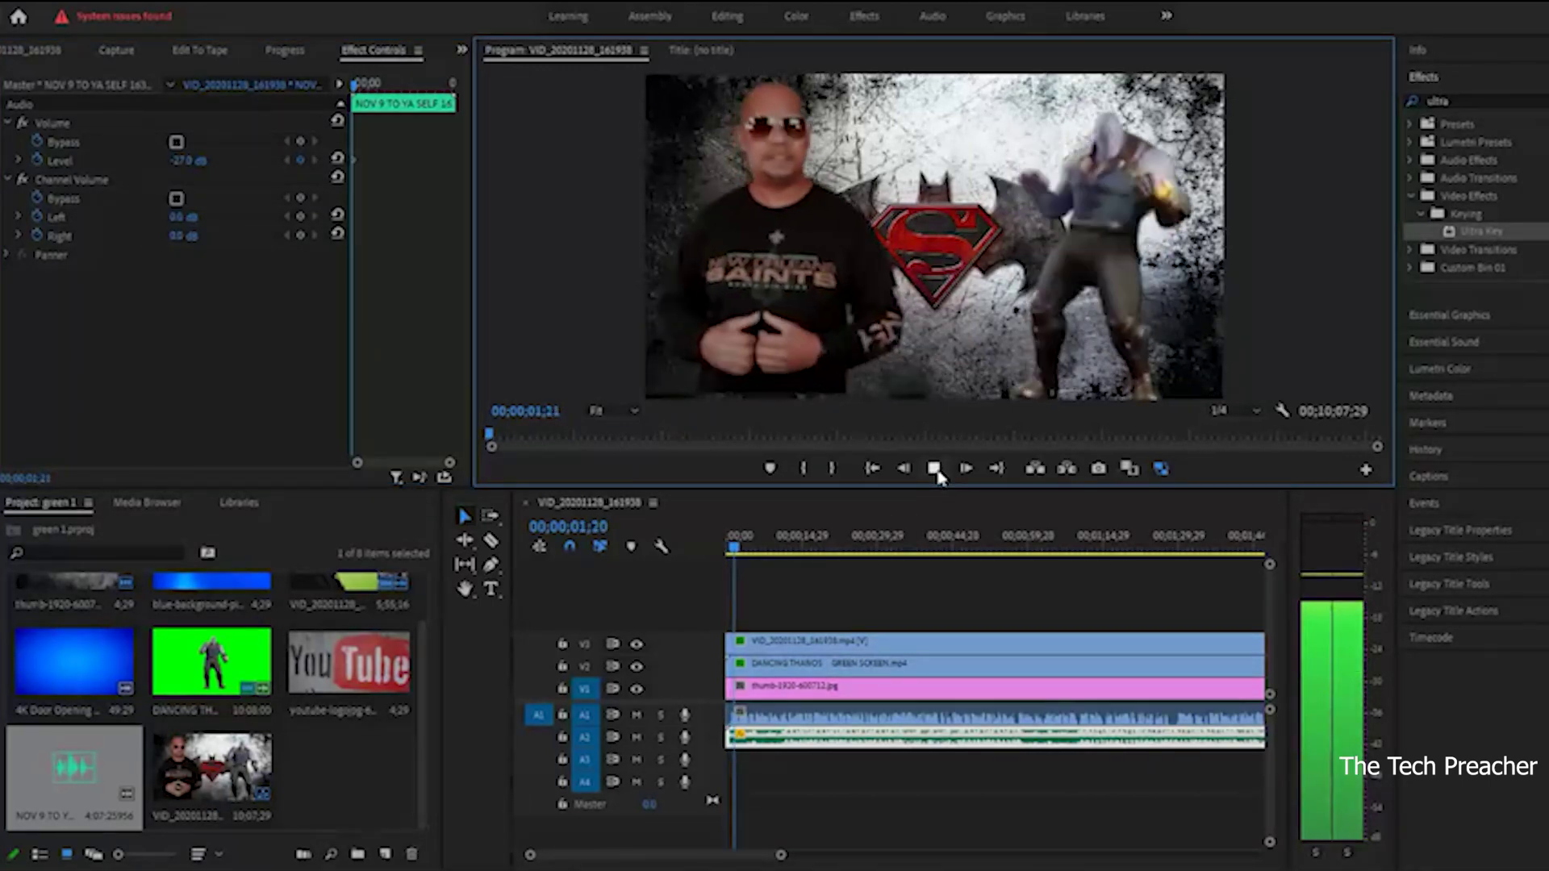
key("XF86AudioRaiseVolume")
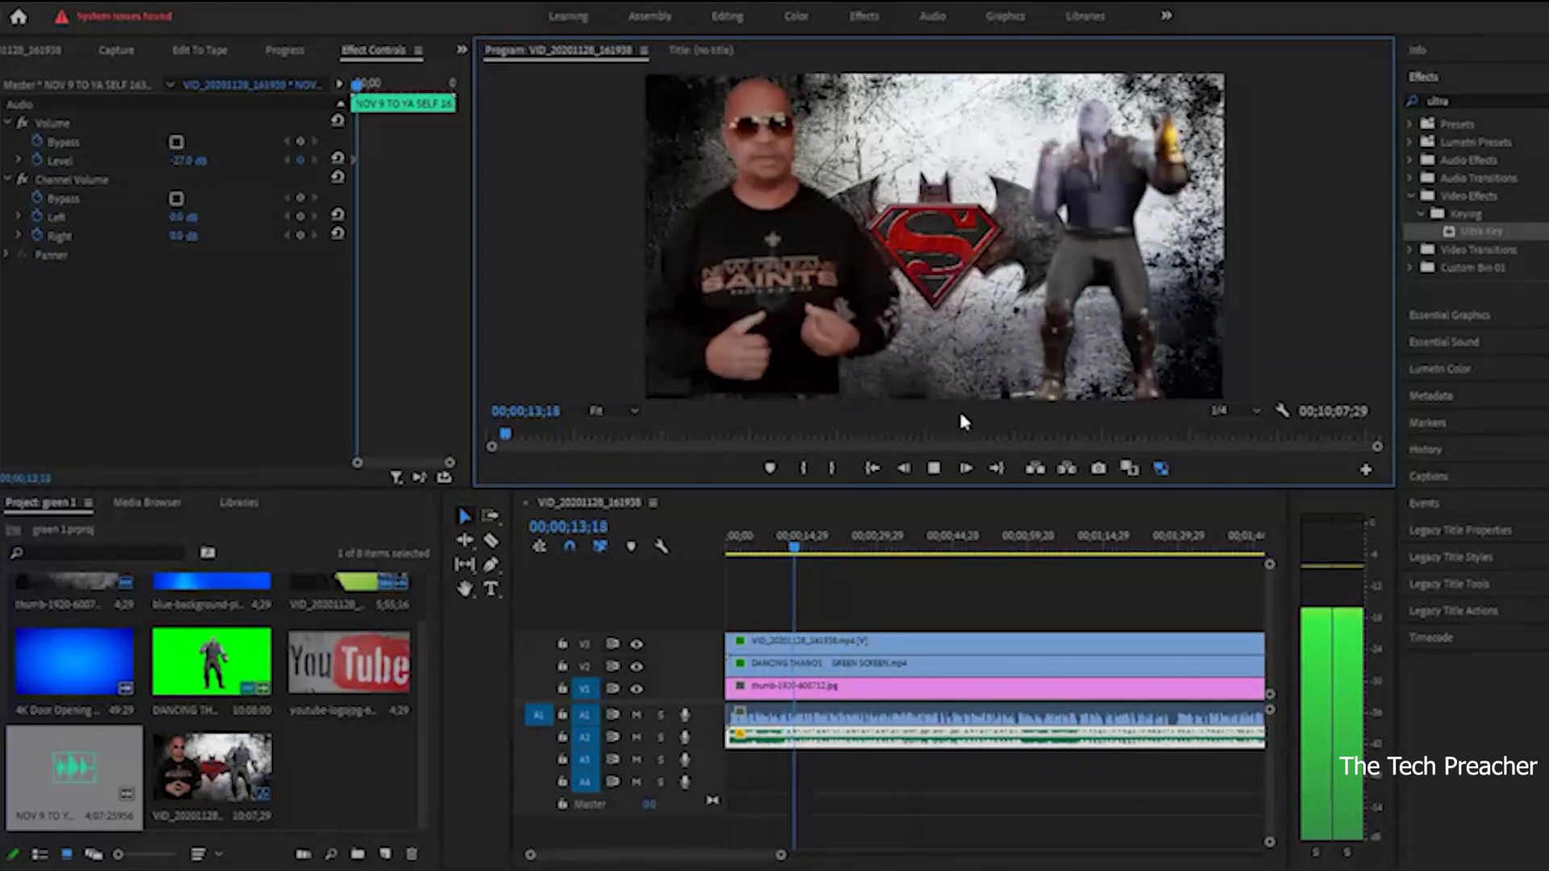
left_click(933, 476)
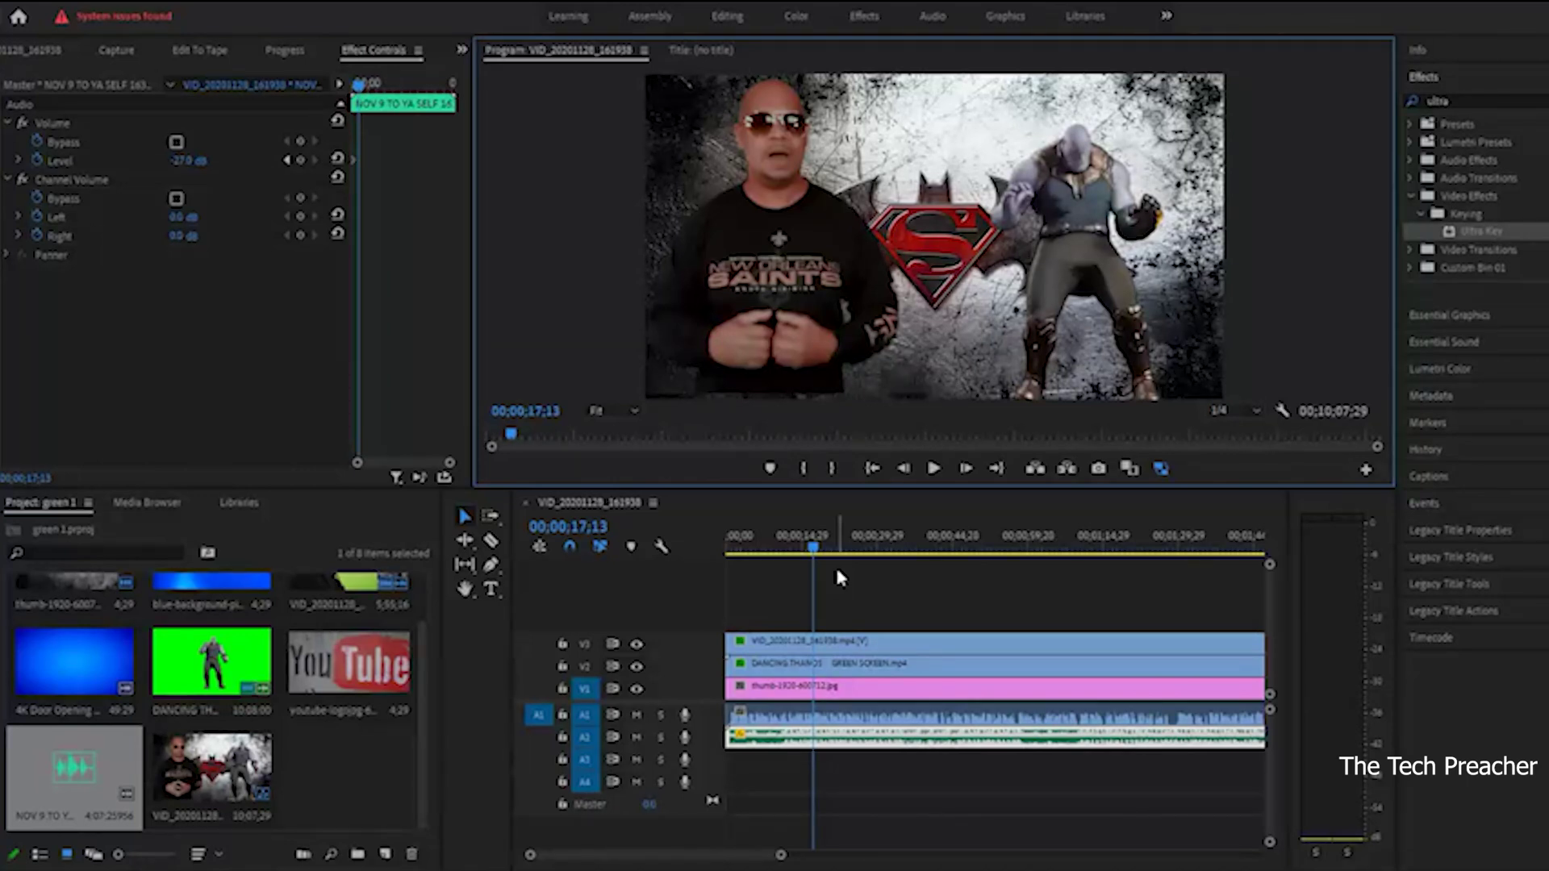
left_click(932, 469)
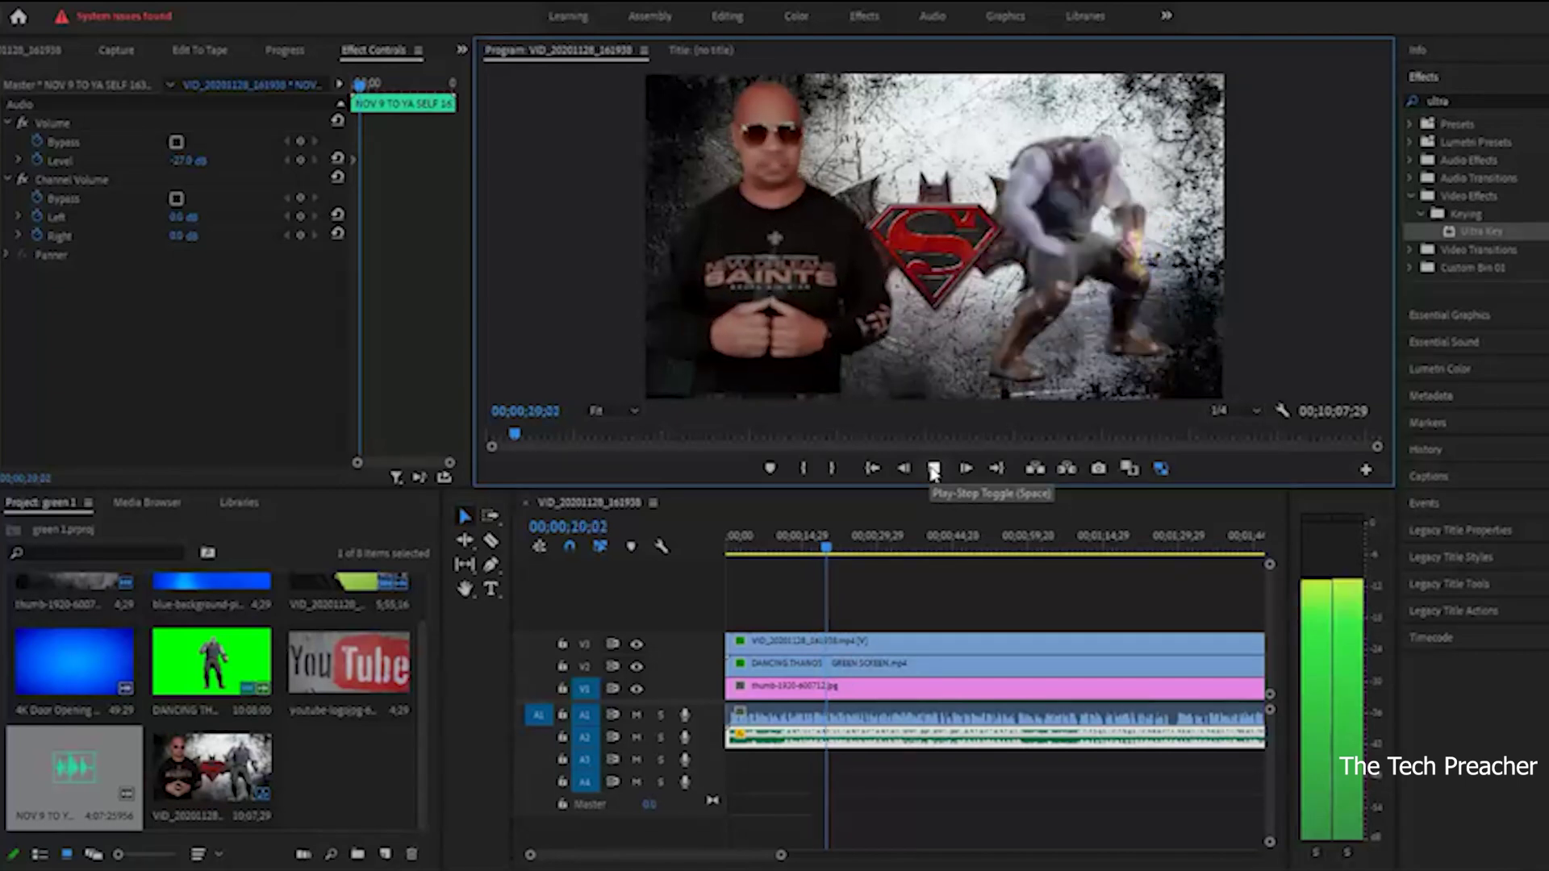
left_click(935, 469)
Set the presenter clip's vertical position to 576 and play back the adjusted composite
left_click(810, 642)
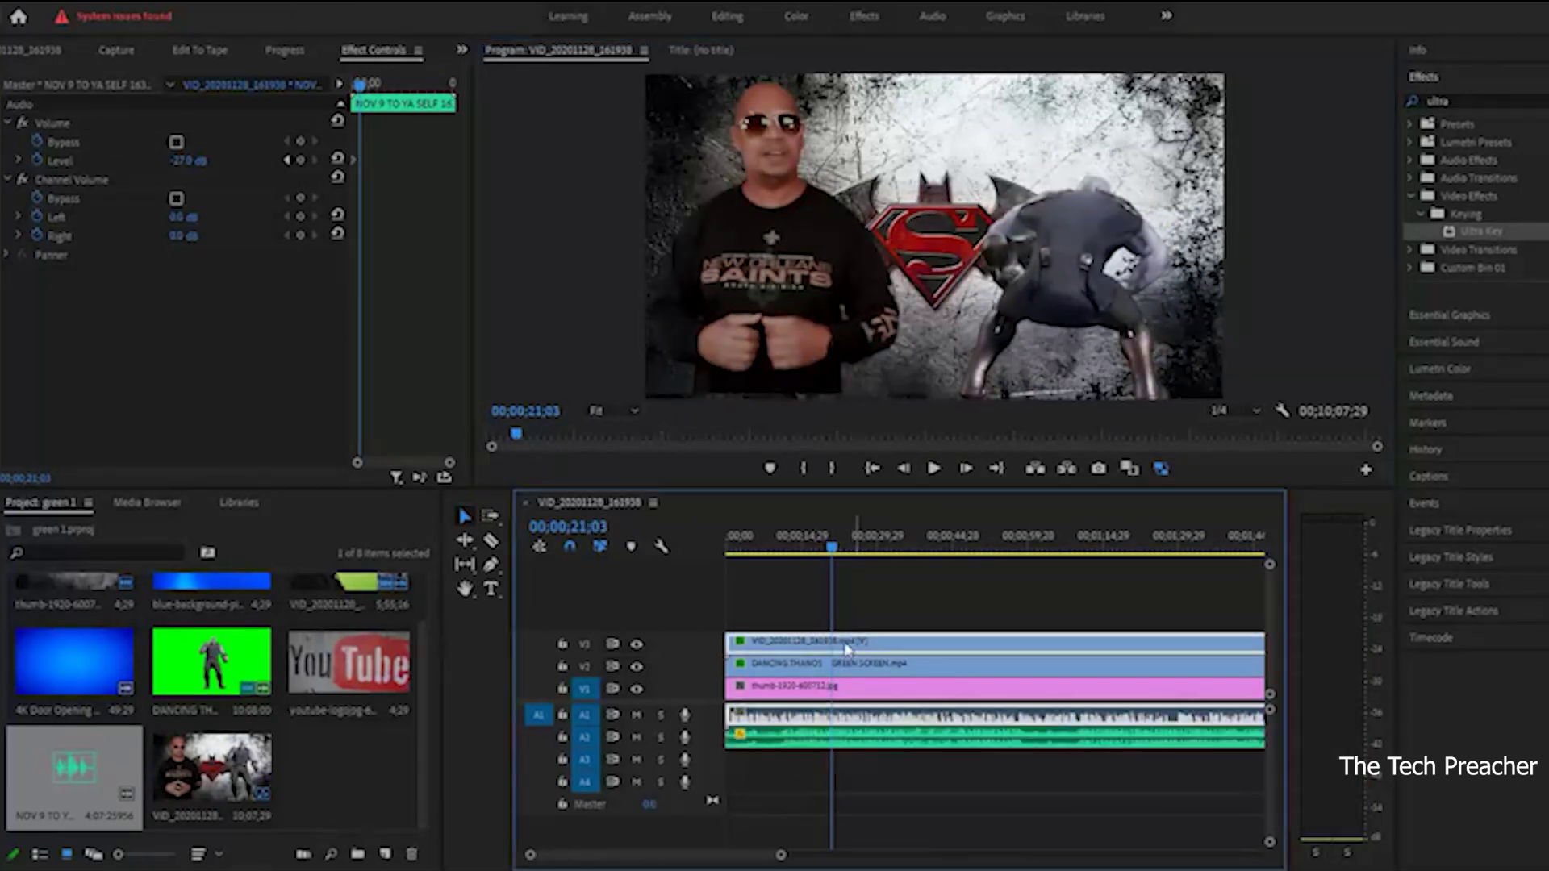
left_click_drag(223, 146, 234, 145)
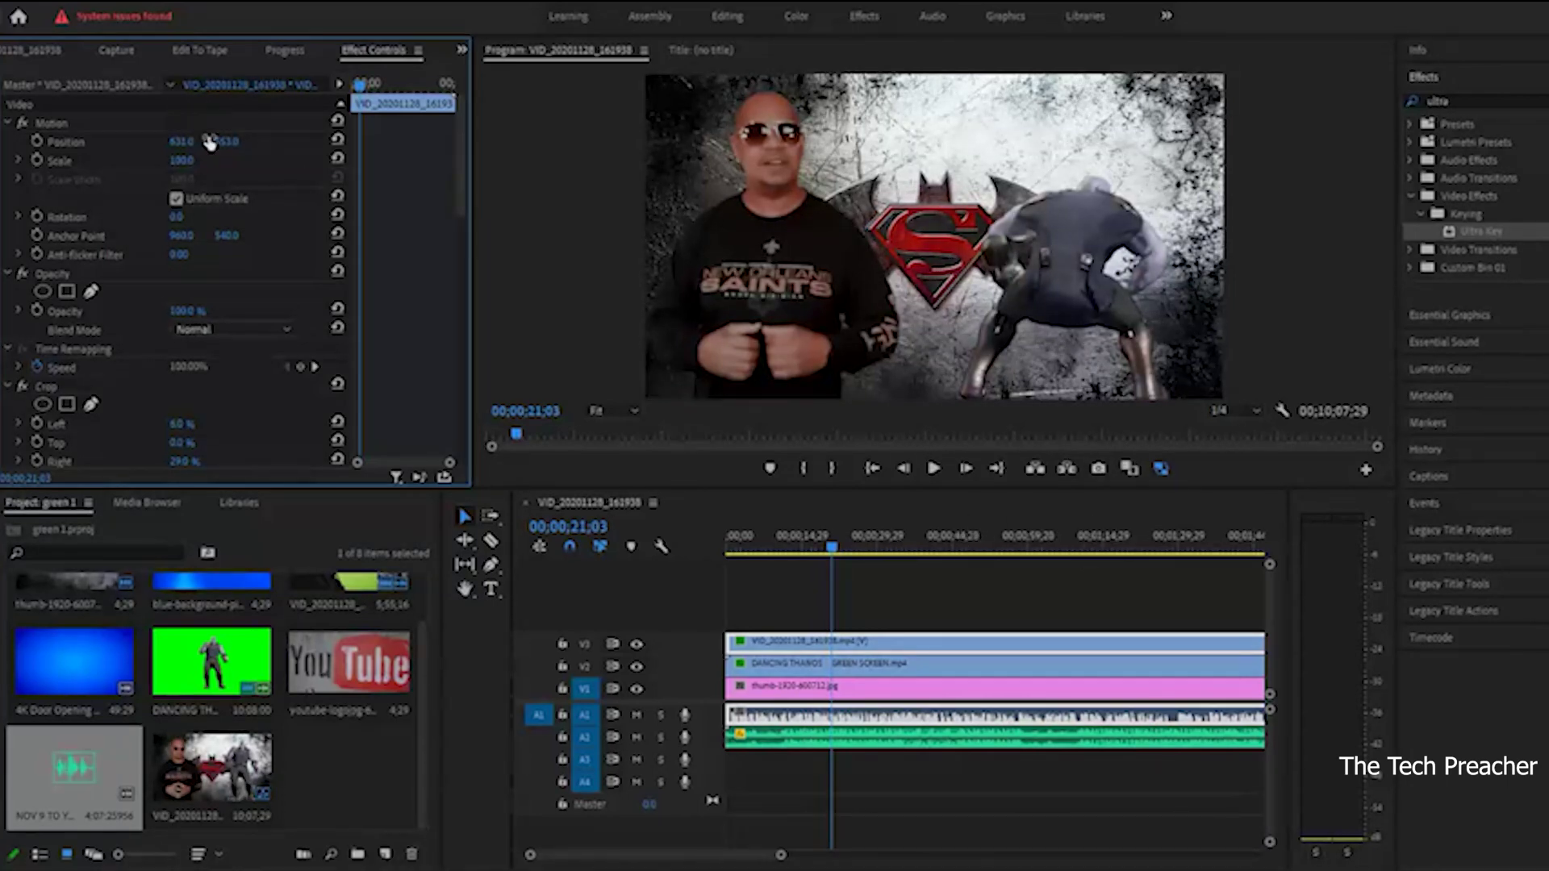
left_click_drag(226, 141, 242, 141)
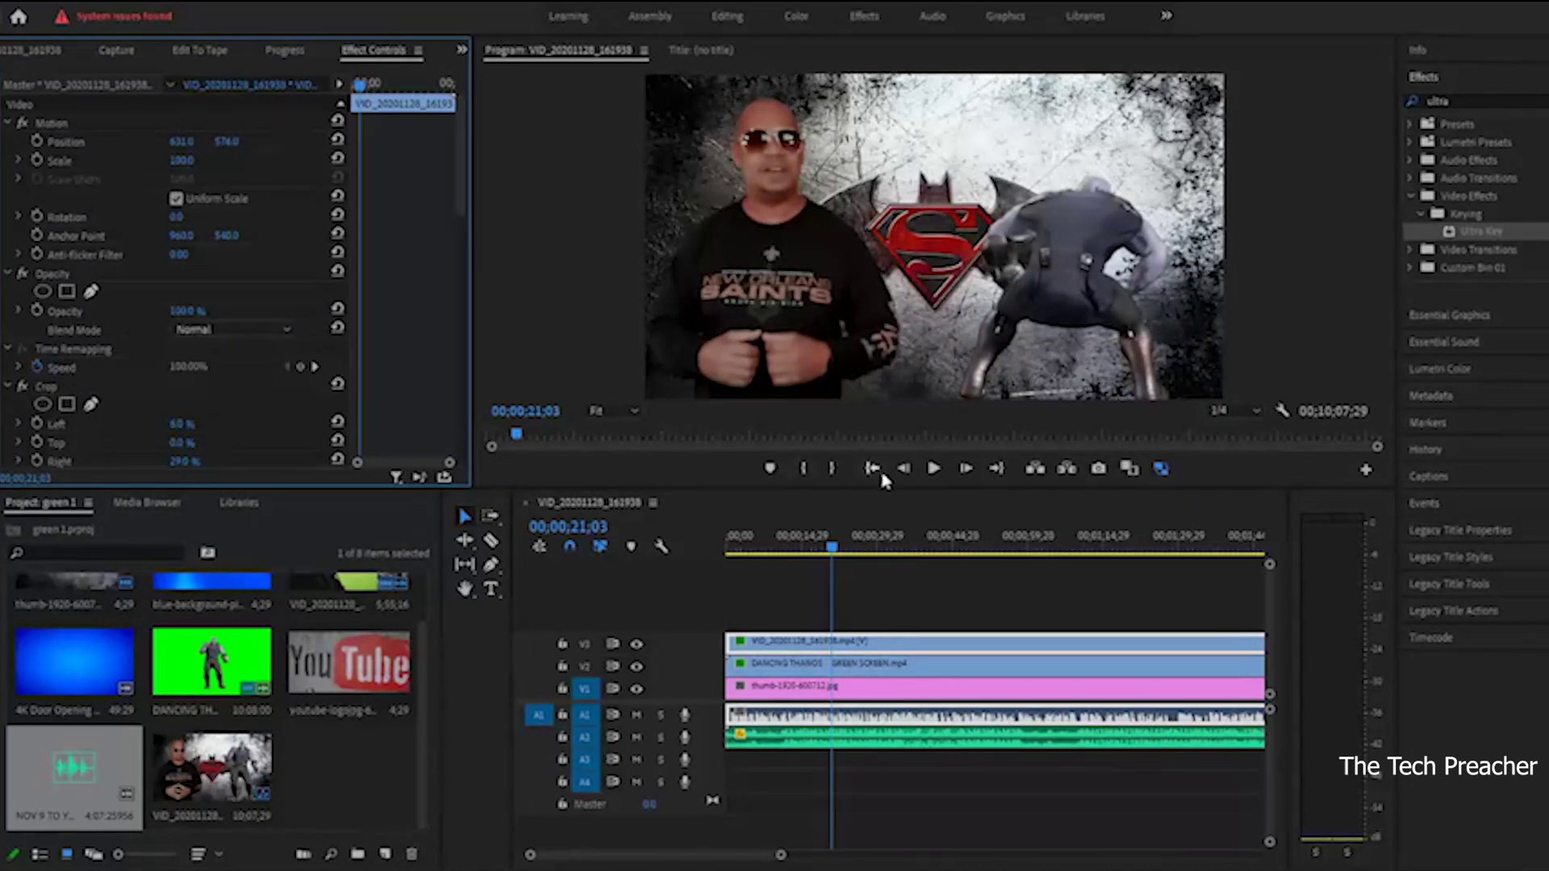
left_click(935, 469)
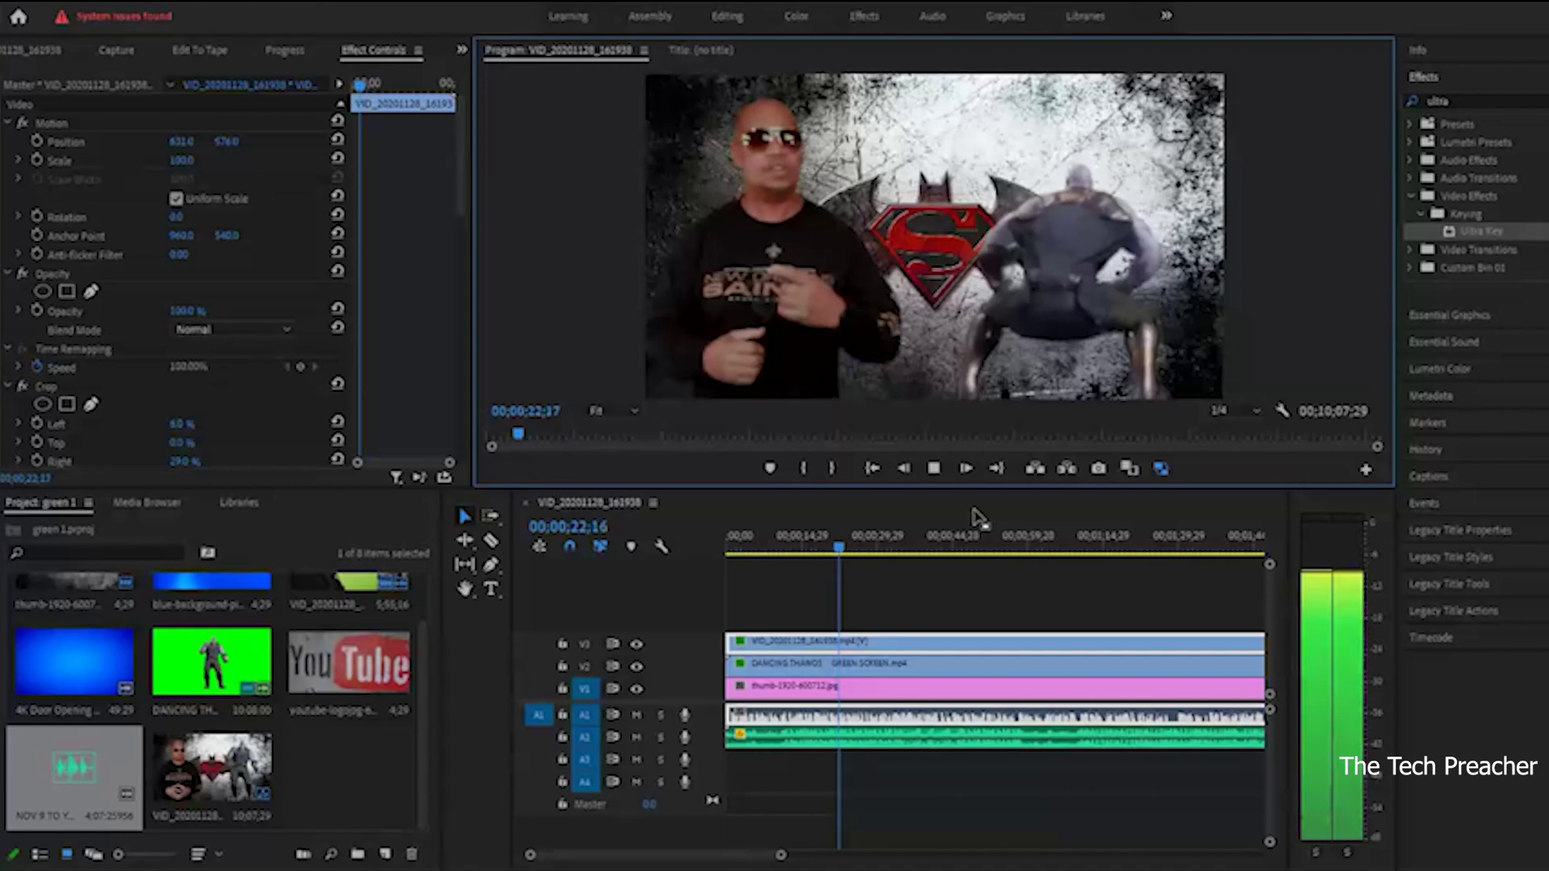